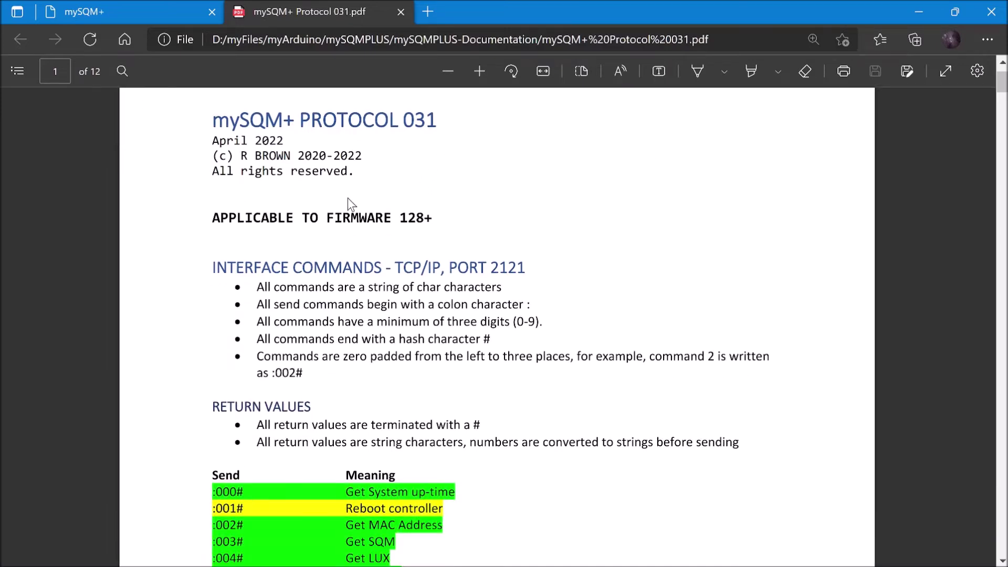
# Examine the interface command rules and the :000# entry on page 1 of the mySQM+ Protocol 031 document.
pyautogui.scroll(-5, 457, 221)
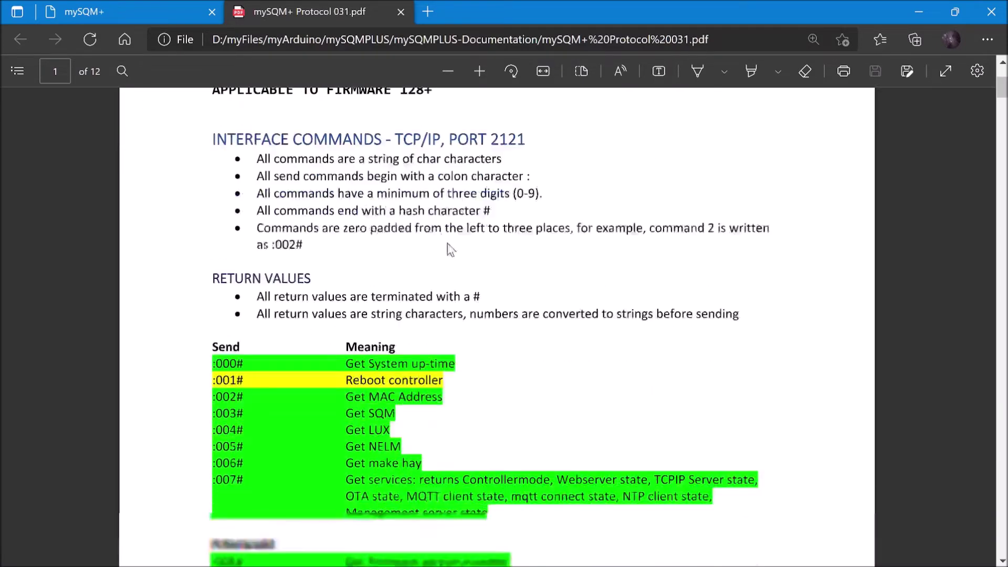
pyautogui.scroll(3, 449, 227)
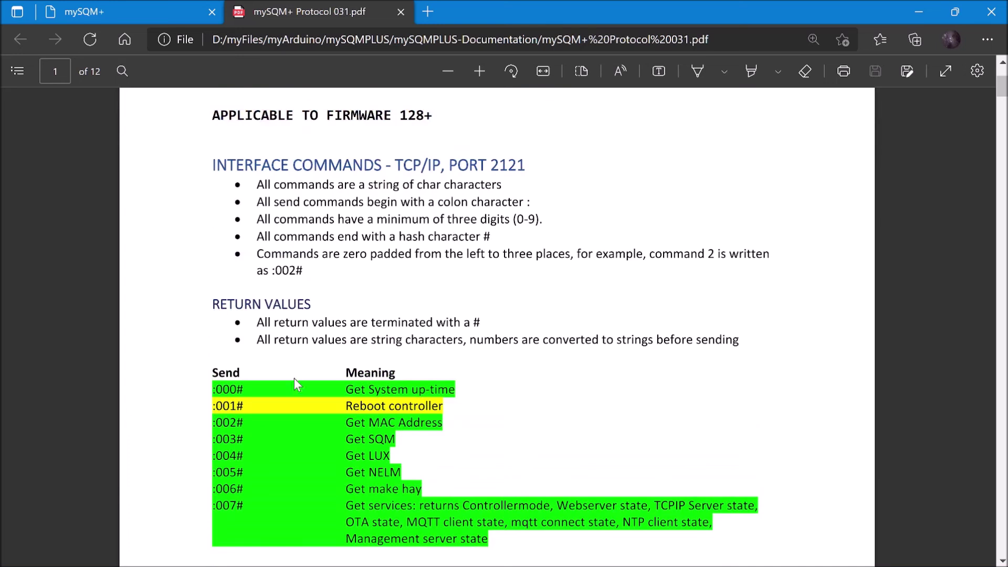
pyautogui.moveTo(243, 389); pyautogui.dragTo(216, 390)
pyautogui.press('Escape')
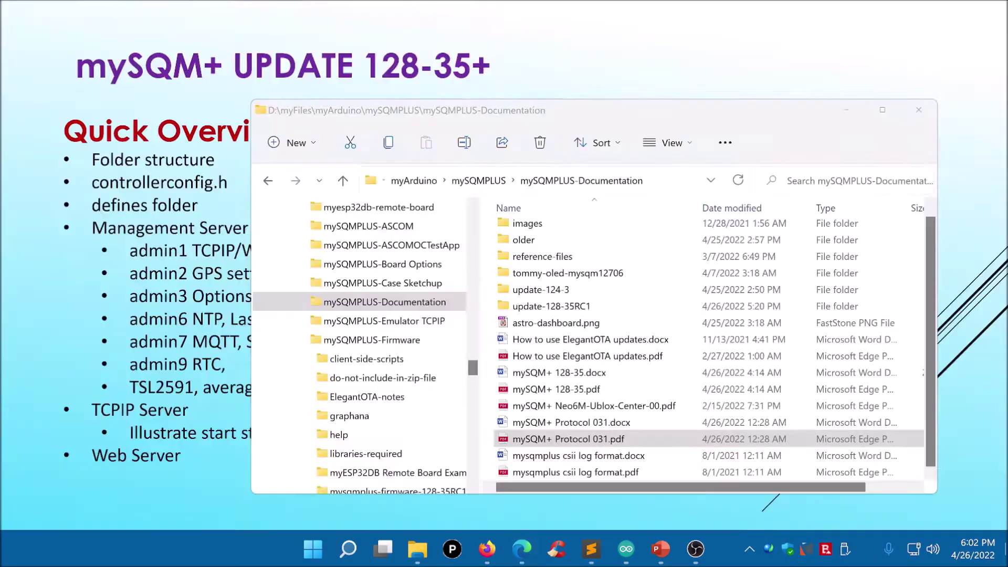
# Switch to myQueryApp and connect to the controller over TCP/IP at 192.168.2.128, port 2121.
pyautogui.press('super+d')
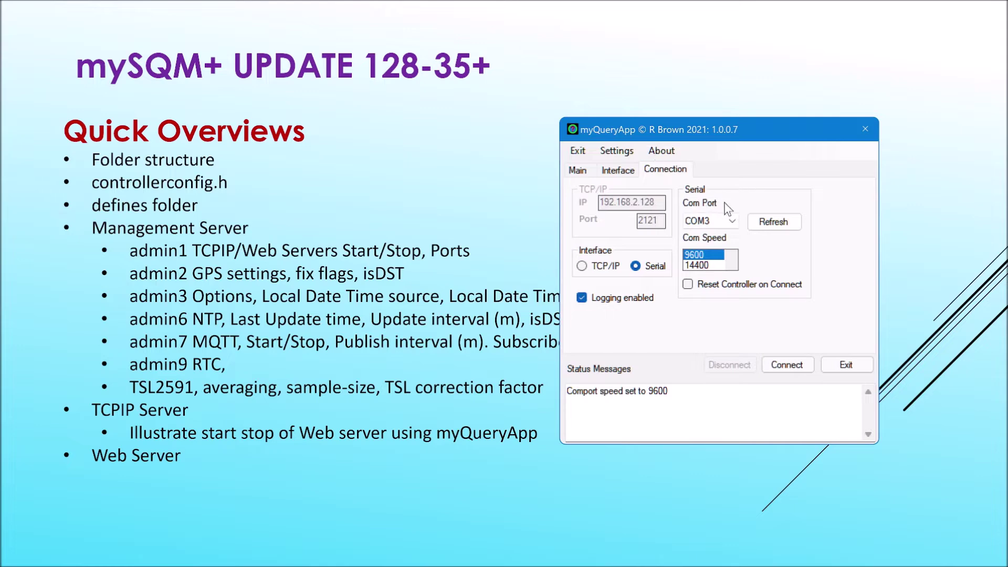
pyautogui.click(599, 268)
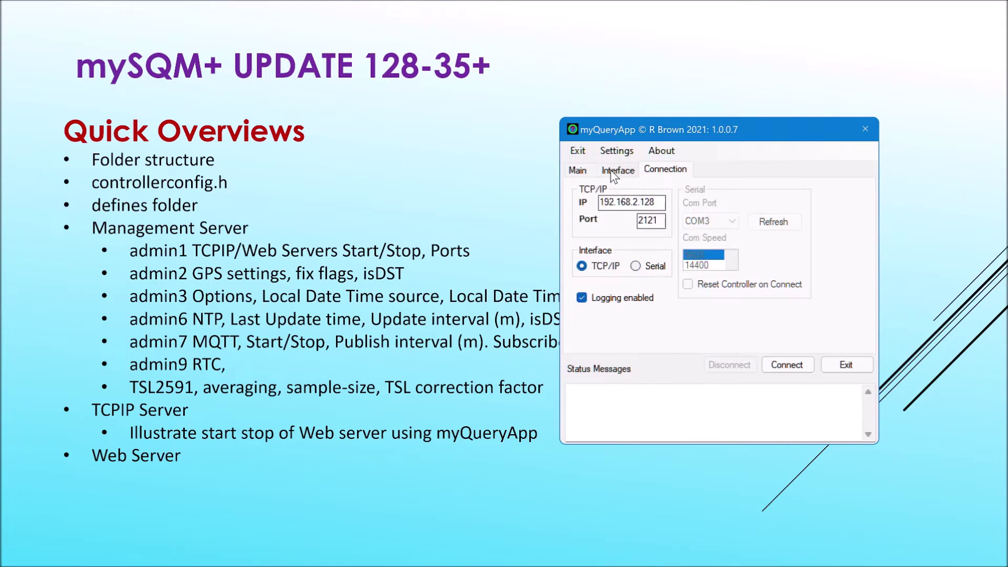
pyautogui.click(782, 371)
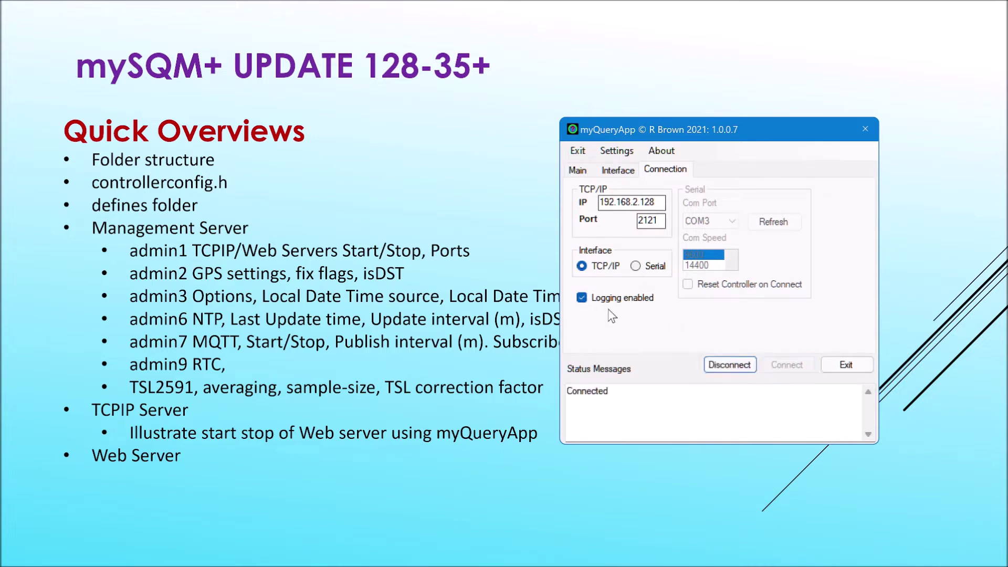
# Show myQueryApp's Main page with its send field in front of the mySQM+ Protocol 031 document.
pyautogui.click(581, 170)
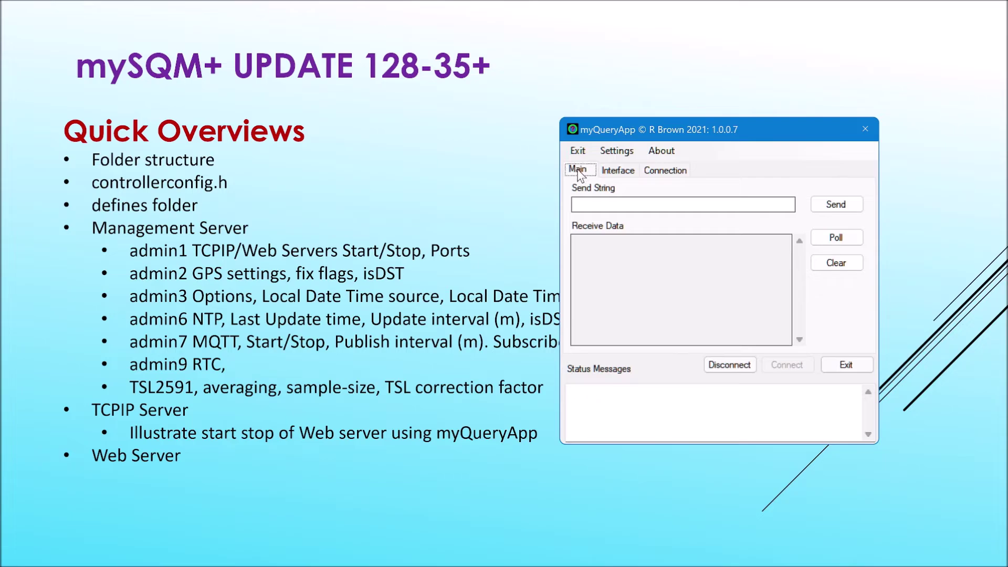
pyautogui.hotkey('alt', 'Tab')
pyautogui.click(580, 175)
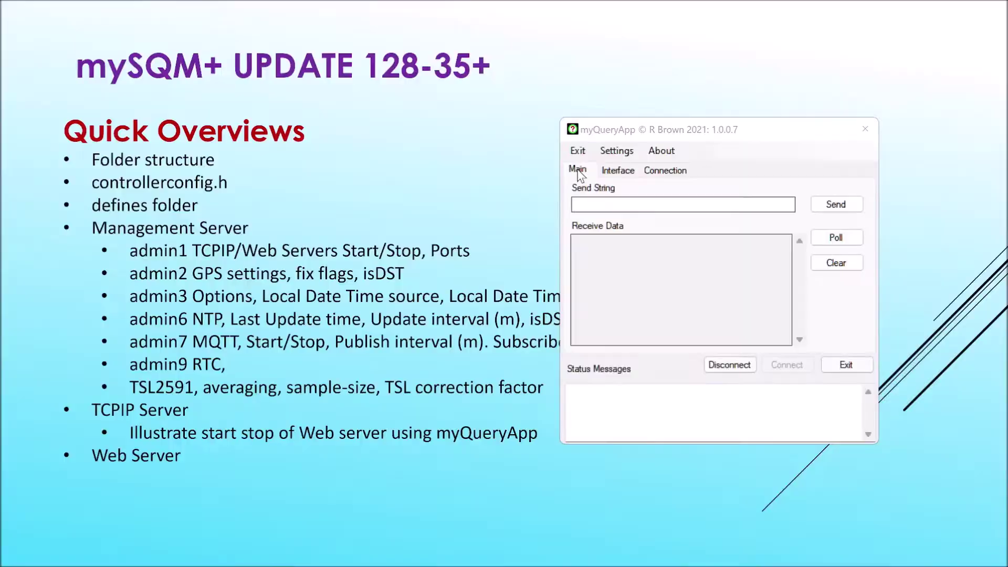
pyautogui.click(263, 12)
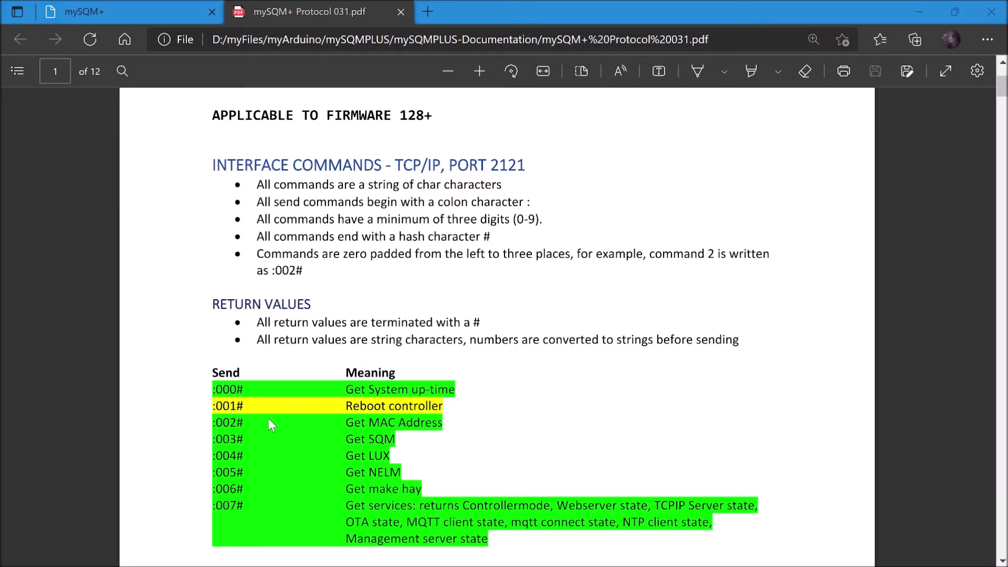
pyautogui.hotkey('alt', 'Tab')
pyautogui.hotkey('alt', 'Tab')
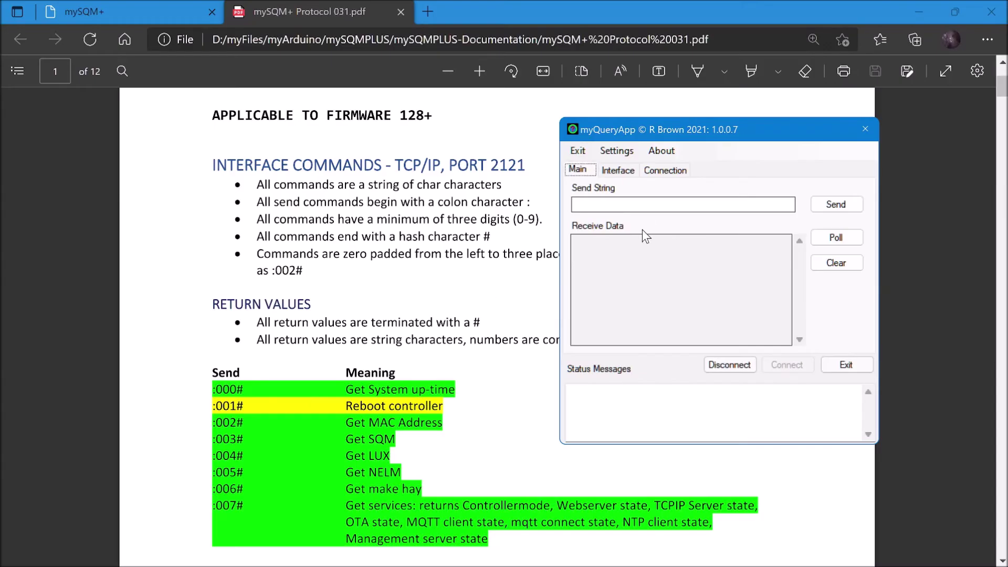
# Send the system up-time command :000# to the controller, then disconnect from it.
pyautogui.press('Tab')
pyautogui.write(':')
pyautogui.press('BackSpace')
pyautogui.write(':000#')
pyautogui.press('BackSpace')
pyautogui.write('#')
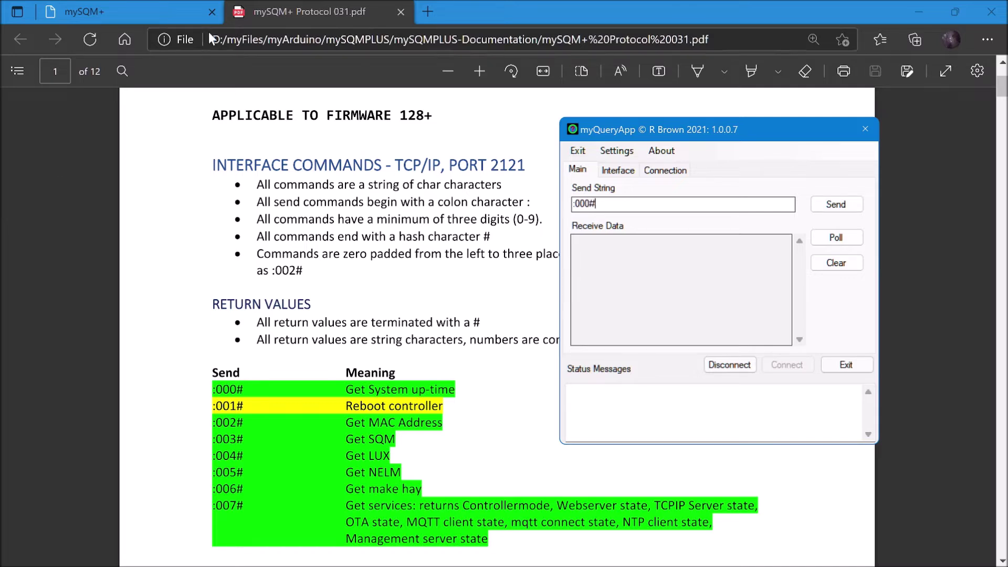
pyautogui.click(845, 204)
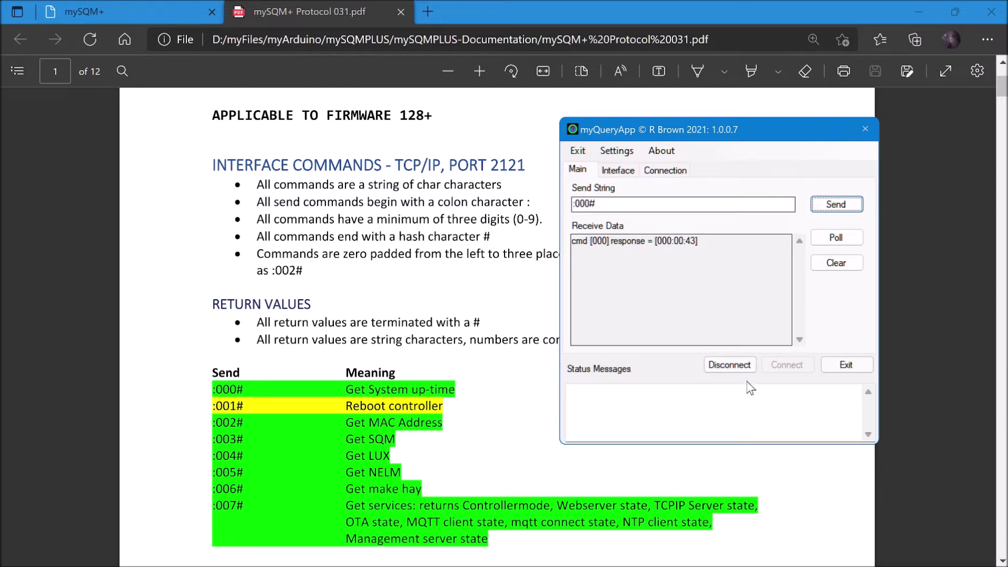
pyautogui.click(725, 363)
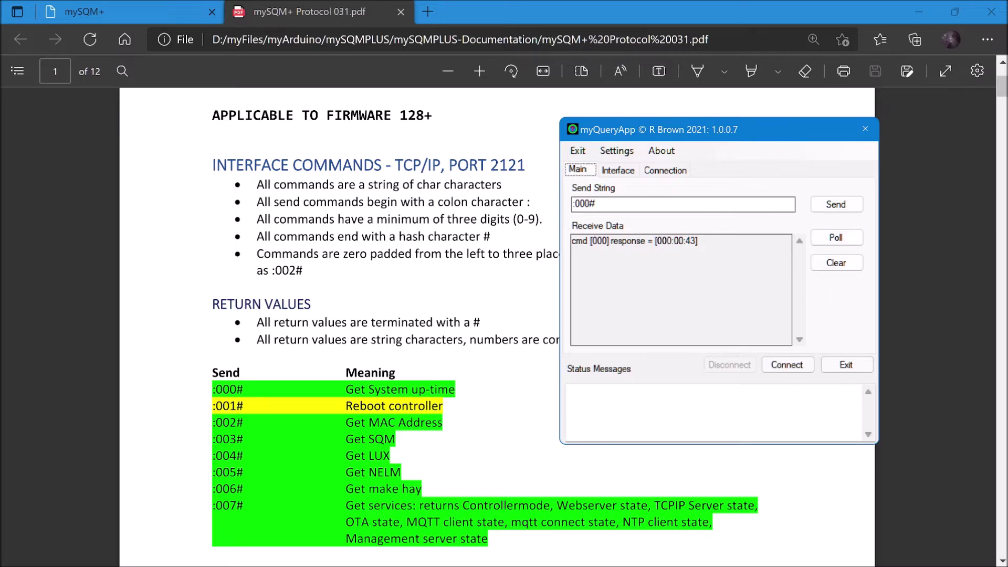
# Examine the get and set commands listed on pages 1 and 2 of the mySQM+ Protocol 031 document.
pyautogui.click(438, 302)
pyautogui.scroll(-3, 438, 302)
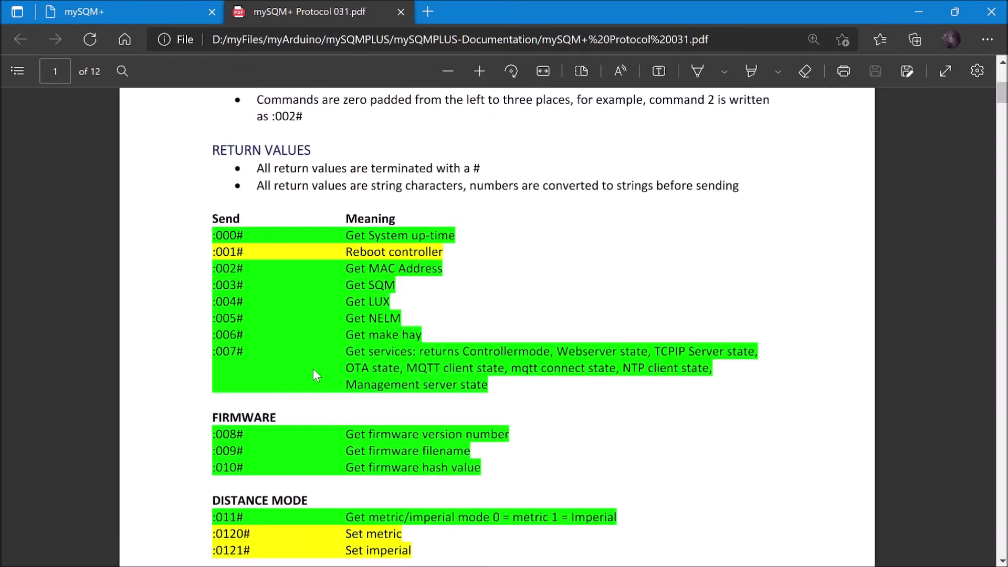
pyautogui.scroll(-10, 439, 332)
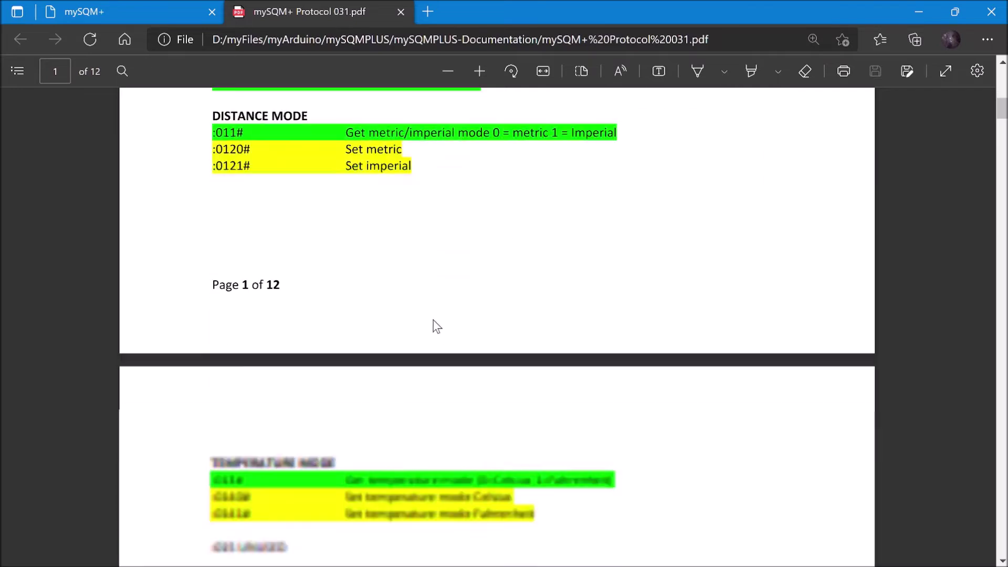
pyautogui.scroll(-2, 438, 326)
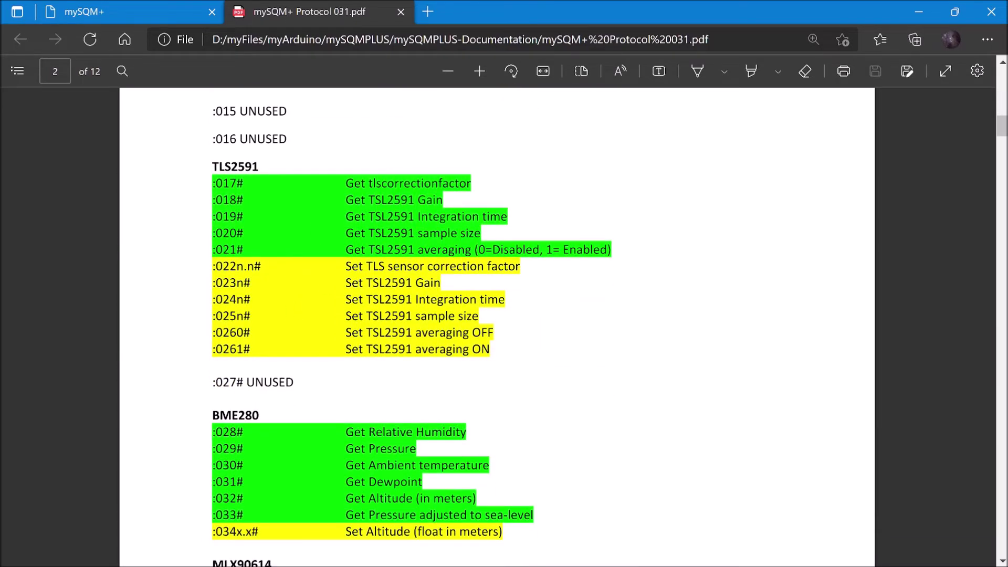
pyautogui.scroll(-2, 326, 332)
pyautogui.scroll(5, 326, 332)
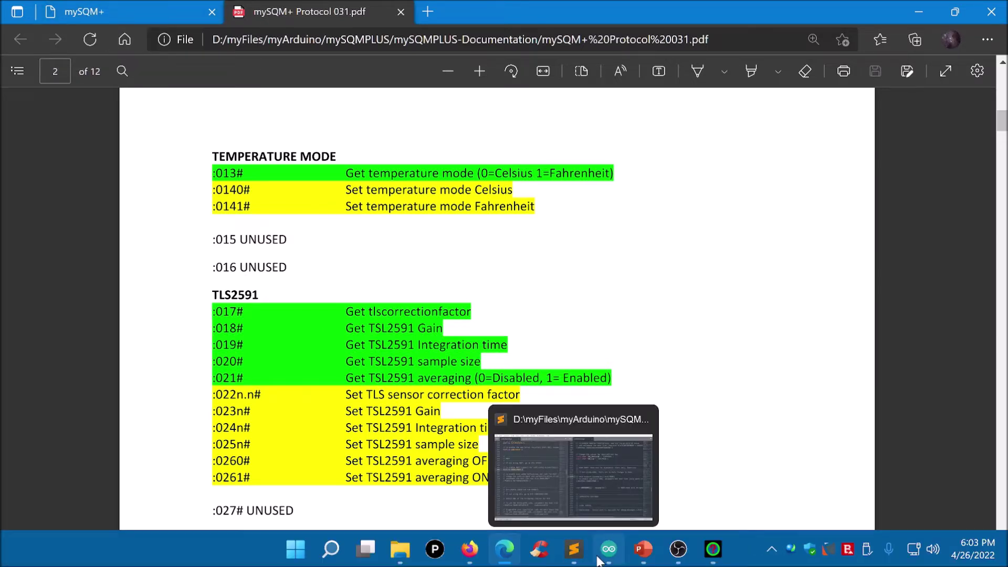
# Switch back to Edge and show the mySQM+ web server page at 192.168.2.128.
pyautogui.click(506, 555)
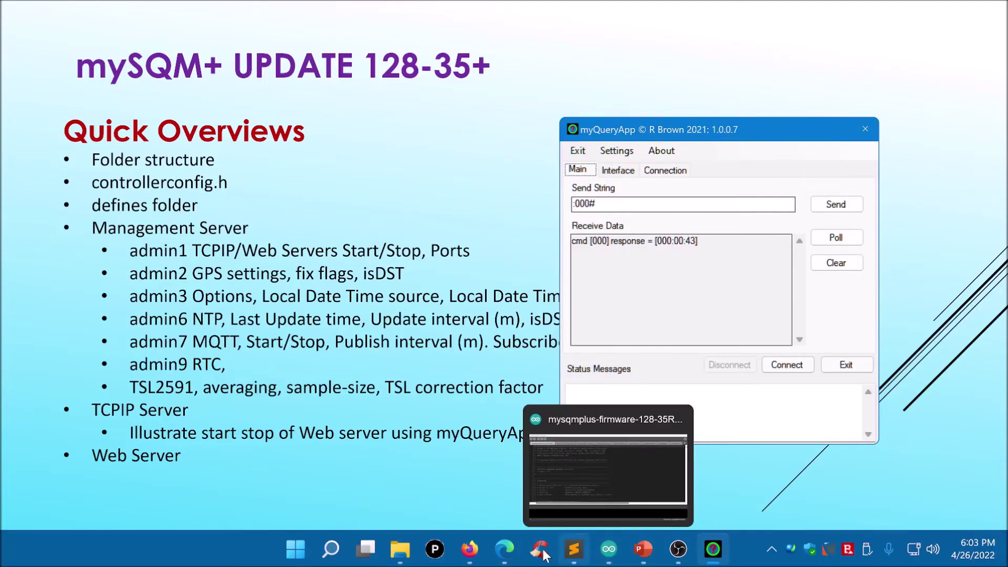
pyautogui.moveTo(507, 553)
pyautogui.click(506, 553)
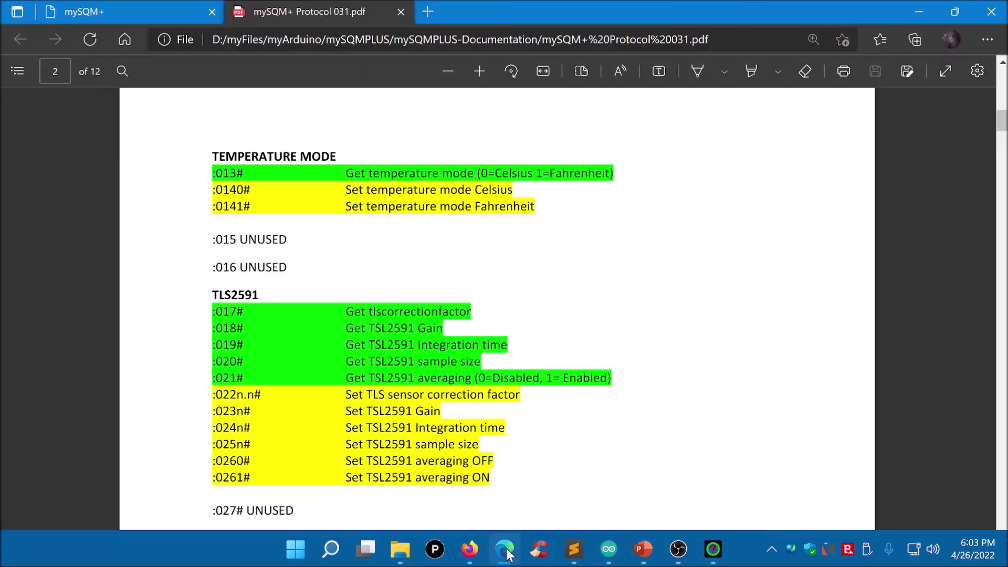
pyautogui.click(128, 14)
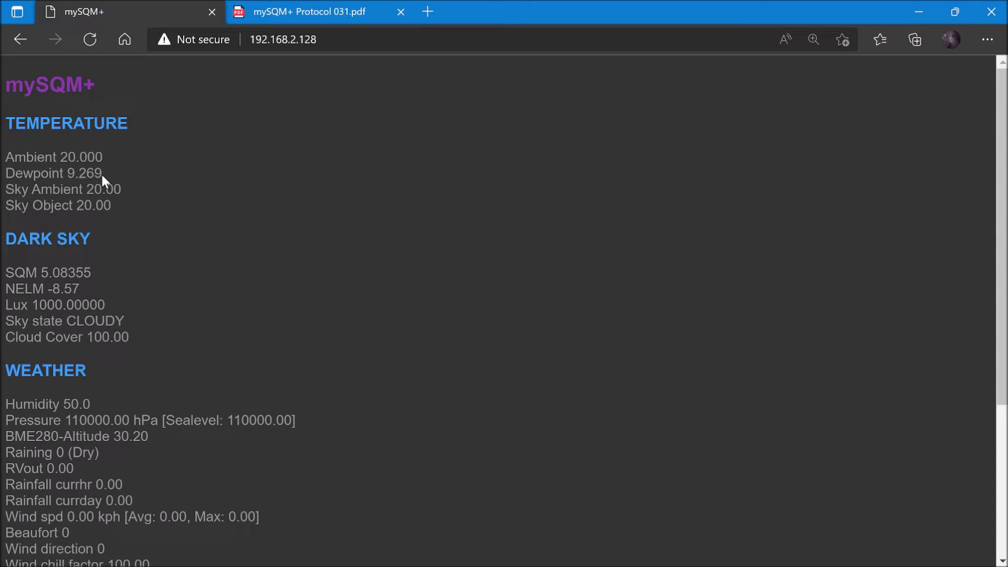
# Examine the temperature, dark sky and weather readings on the mySQM+ web page.
pyautogui.moveTo(102, 175); pyautogui.dragTo(67, 175)
pyautogui.moveTo(123, 190); pyautogui.dragTo(14, 206)
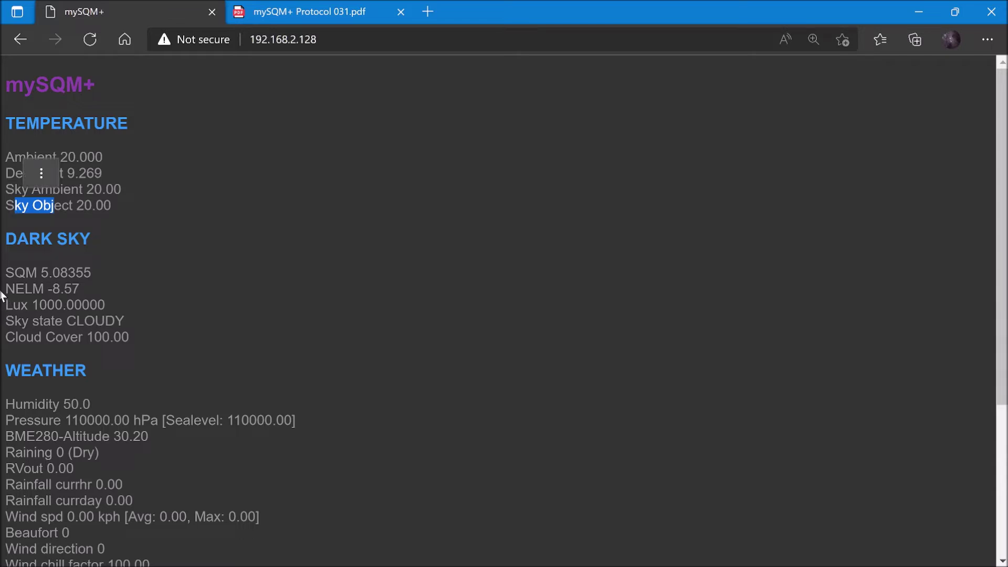
pyautogui.moveTo(121, 208); pyautogui.dragTo(76, 206)
pyautogui.click(213, 282)
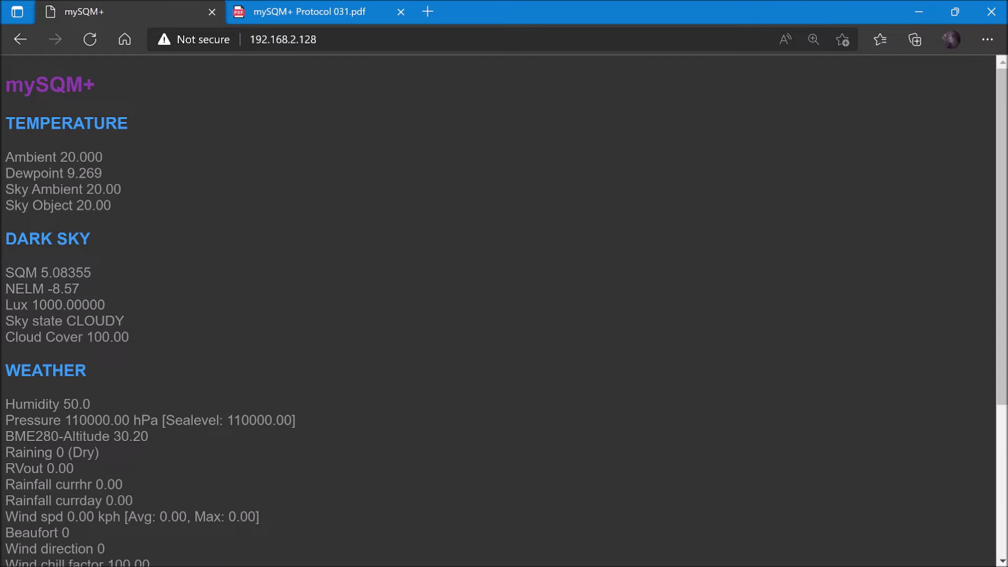
pyautogui.moveTo(130, 337); pyautogui.dragTo(86, 336)
pyautogui.click(71, 421)
pyautogui.moveTo(91, 405); pyautogui.dragTo(71, 405)
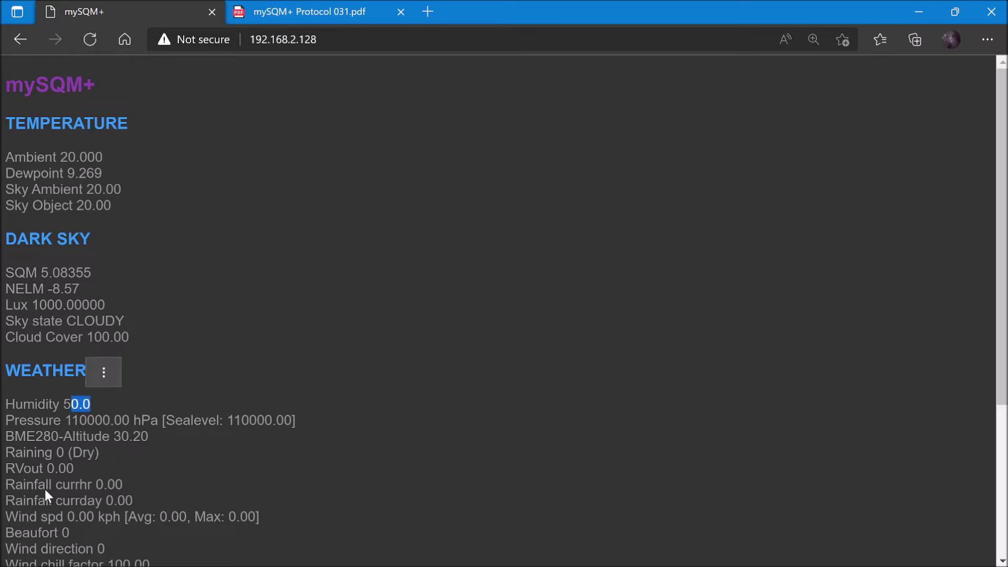
pyautogui.click(32, 508)
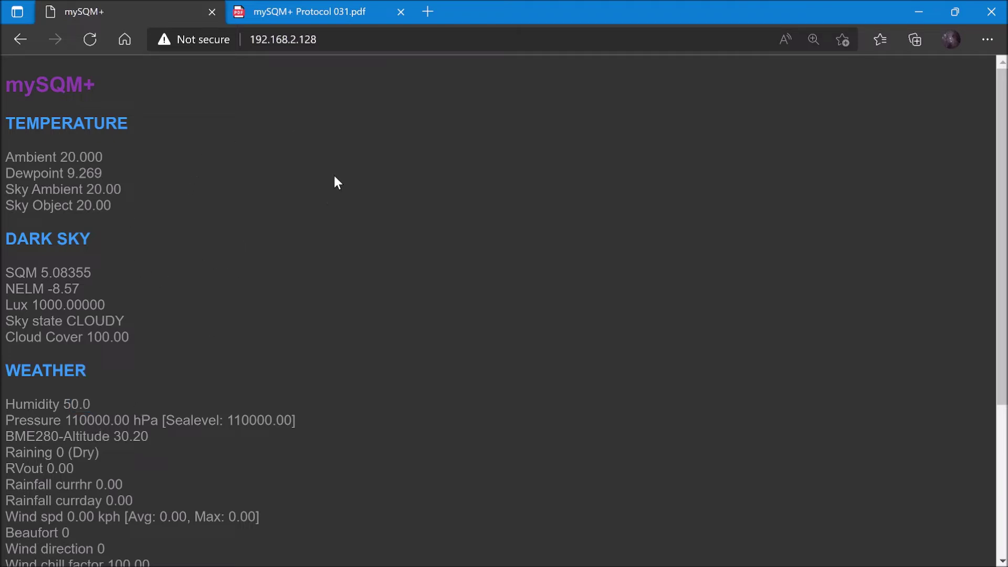
# Open the management server at 192.168.2.128:6060 and sign in with the prefilled credentials.
pyautogui.click(367, 47)
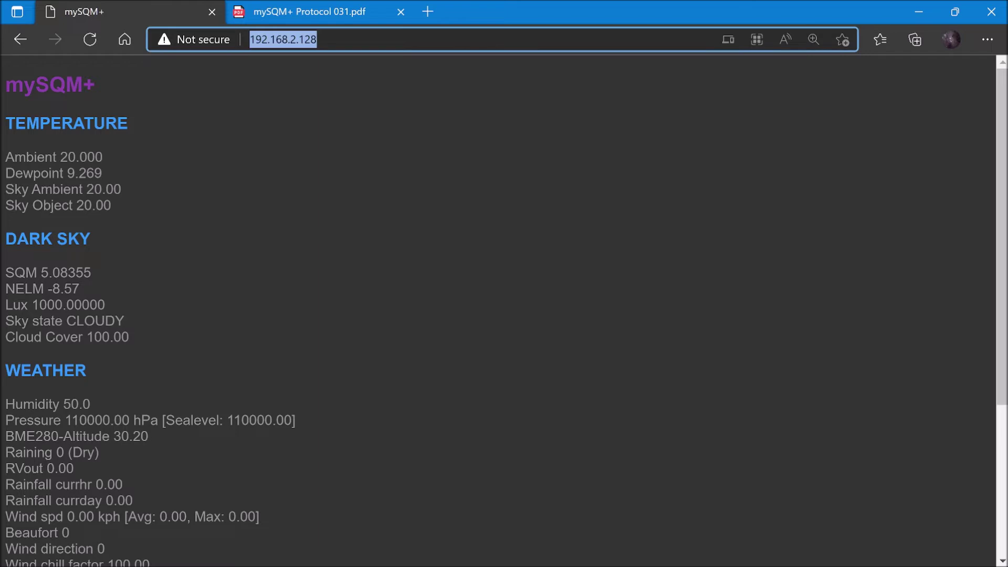
pyautogui.press('End')
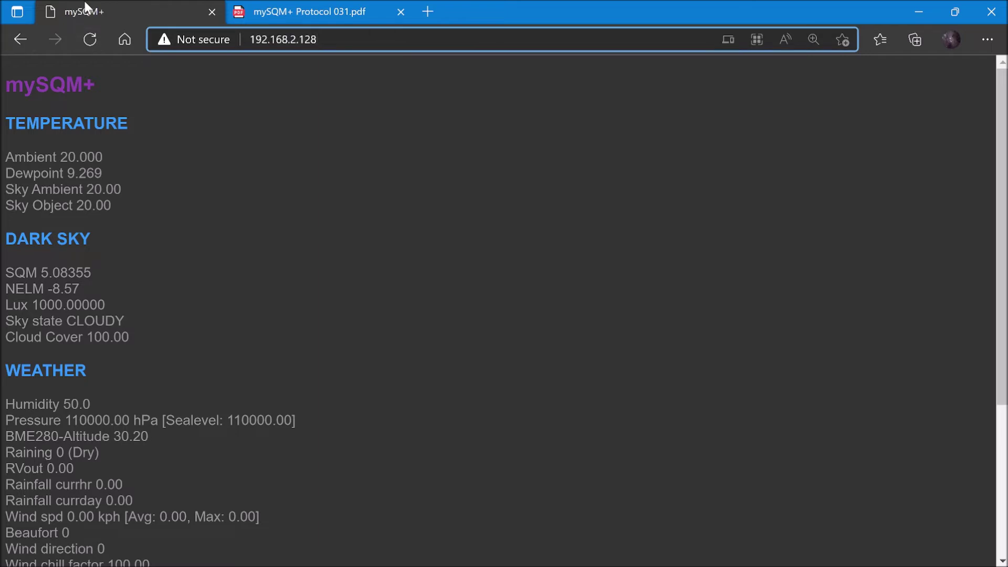
pyautogui.write(':')
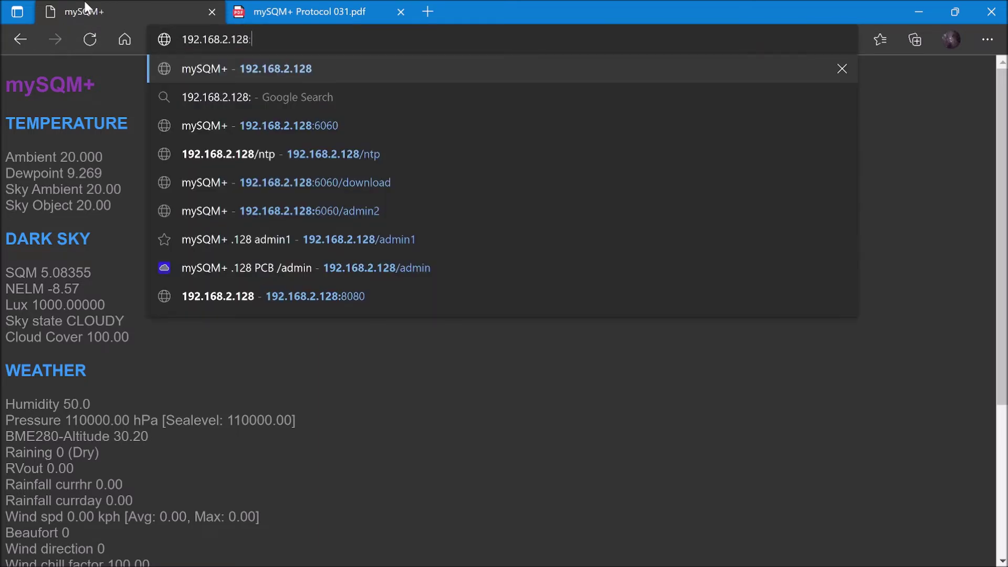
pyautogui.write('6060')
pyautogui.press('Return')
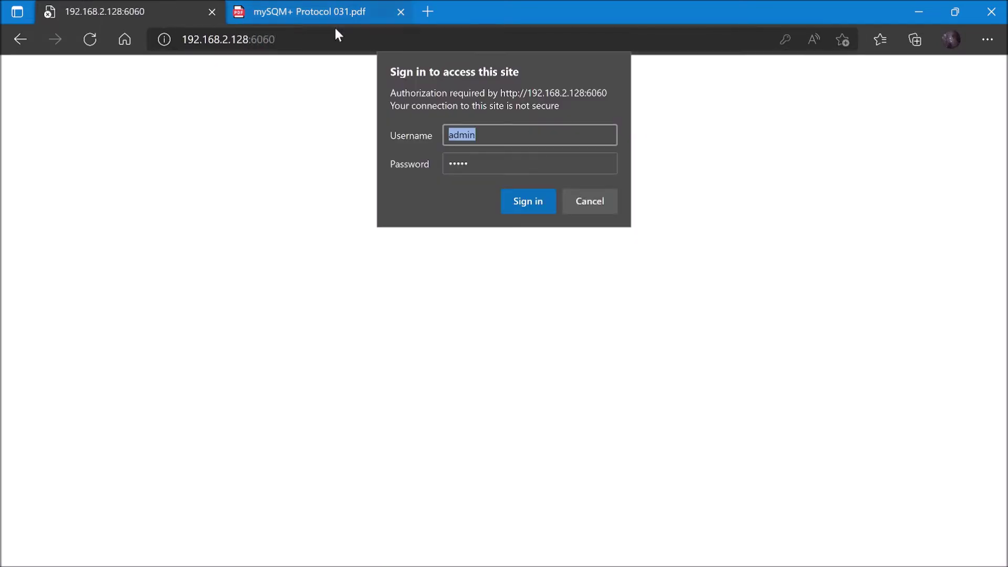
pyautogui.click(527, 204)
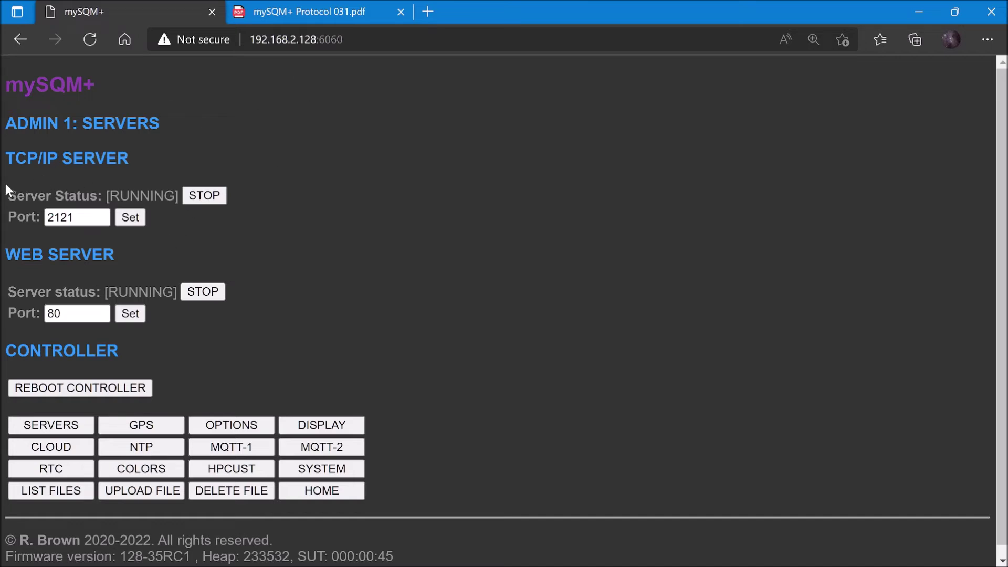
# Stop the controller's TCP/IP server and try to connect to it from myQueryApp.
pyautogui.click(200, 200)
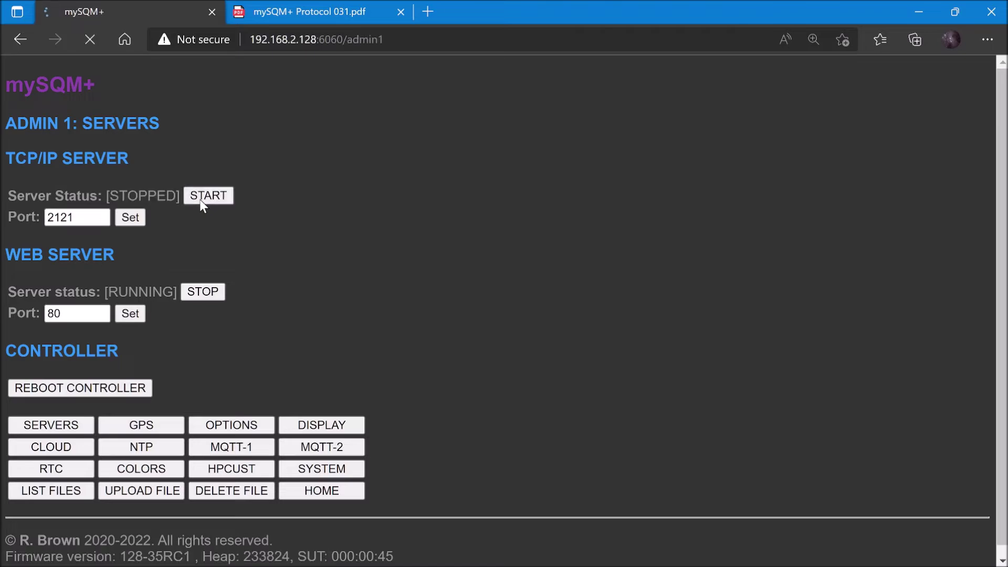
pyautogui.hotkey('alt', 'Tab')
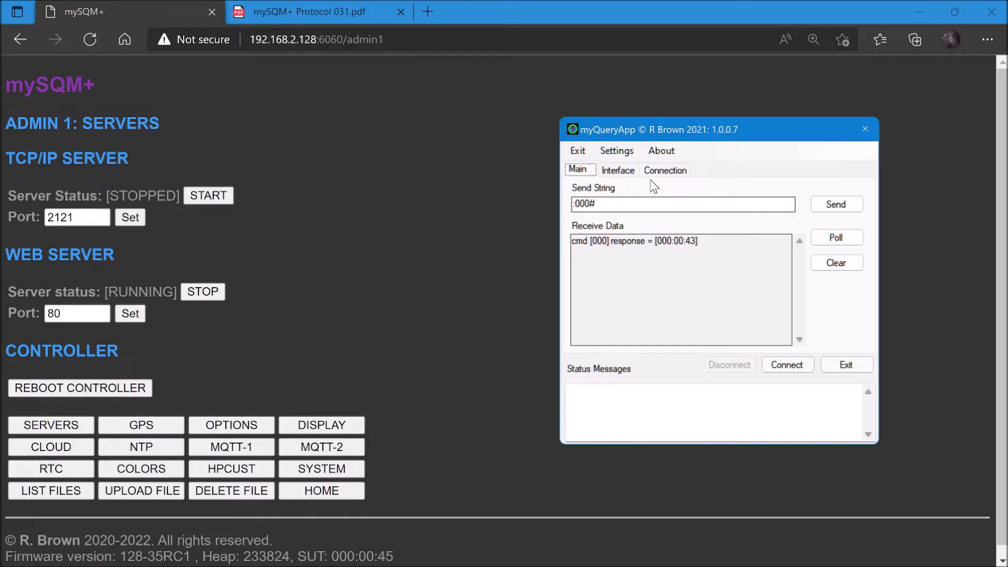
pyautogui.click(786, 370)
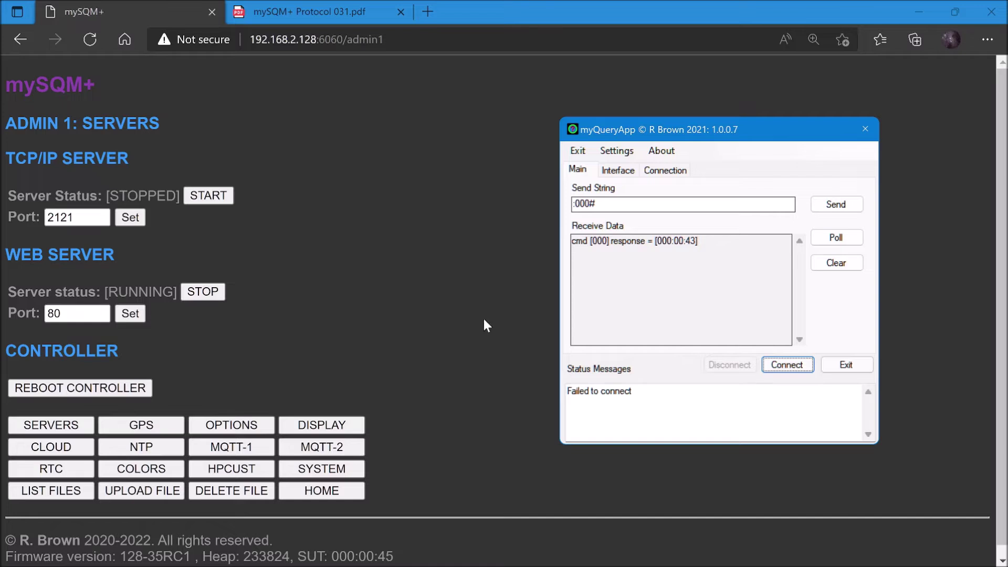
# Start the TCP/IP server again in the management page and reconnect myQueryApp to the controller.
pyautogui.click(198, 197)
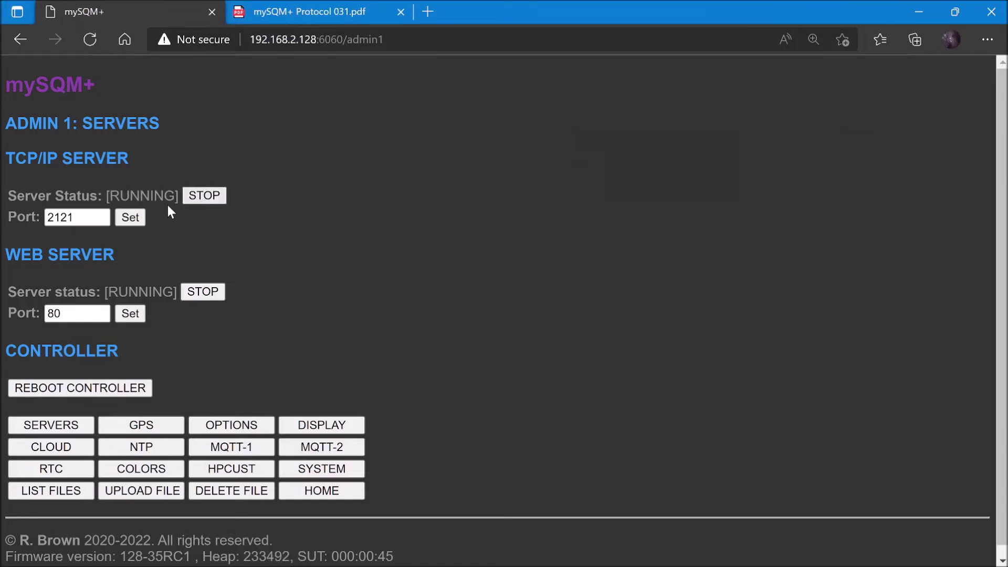
pyautogui.hotkey('alt', 'Tab')
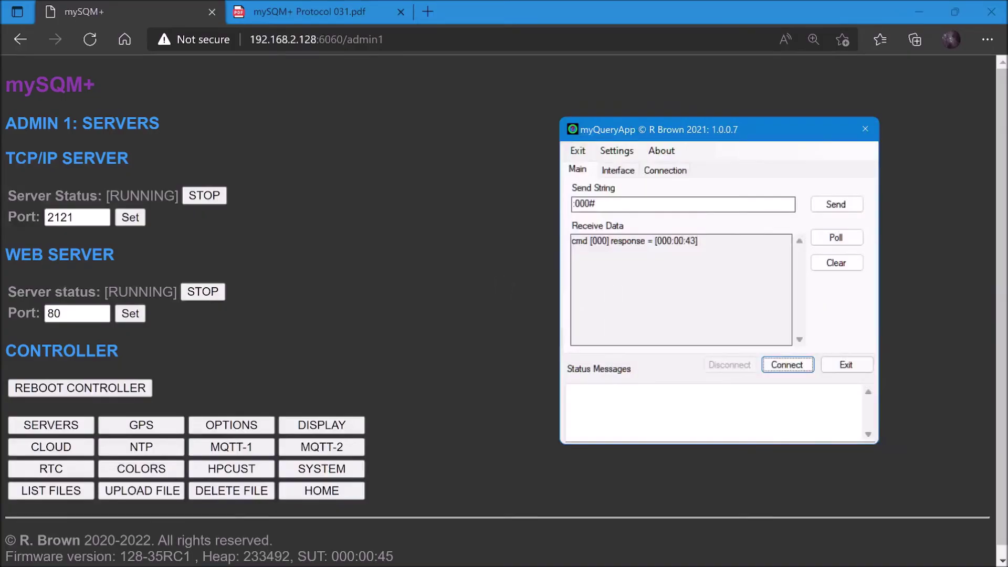
pyautogui.click(799, 365)
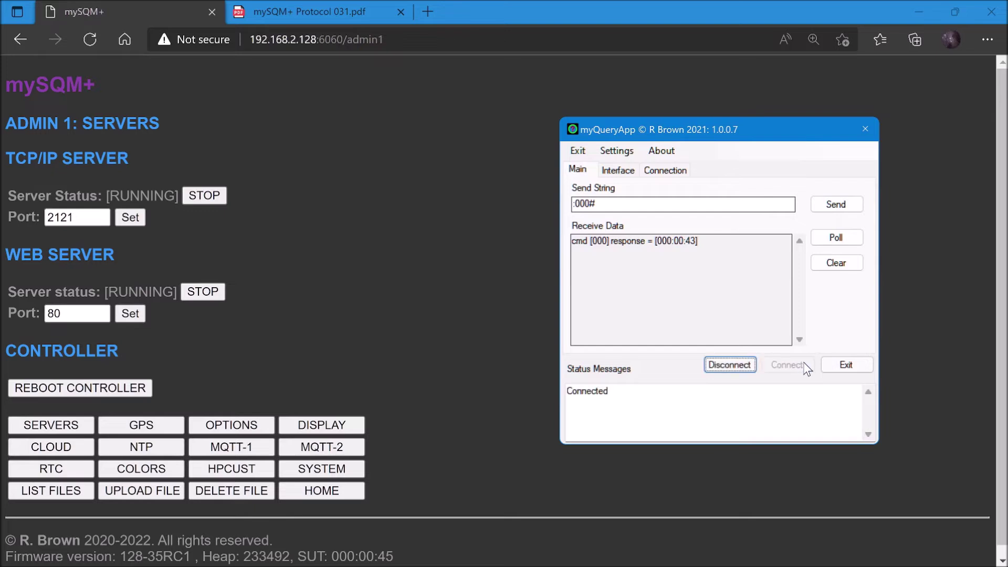
# Send the :000# command to the controller again from myQueryApp and check the received data.
pyautogui.click(826, 206)
pyautogui.click(699, 251)
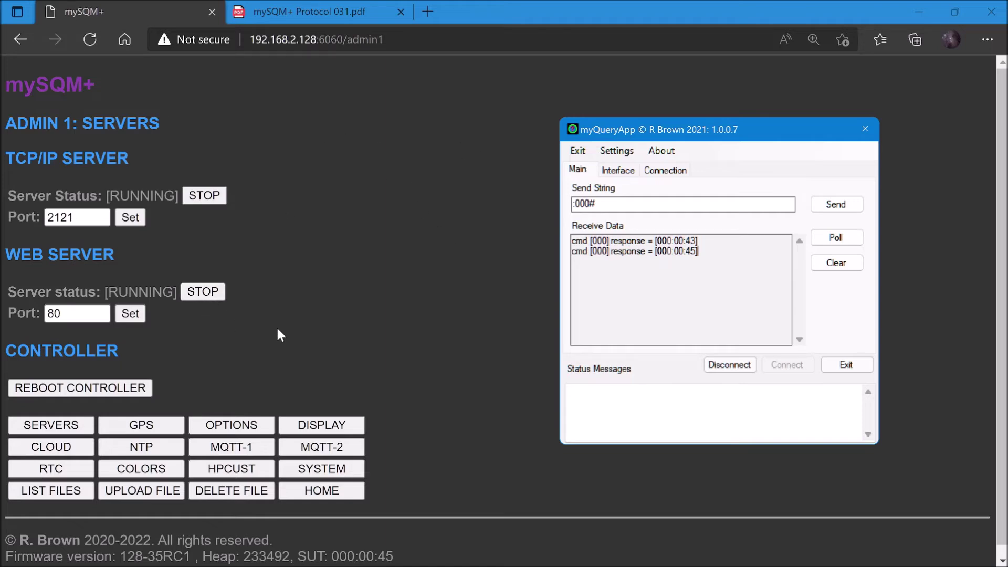
# Open the GPS settings page of the management server and switch the GPS format to DMS.
pyautogui.click(150, 424)
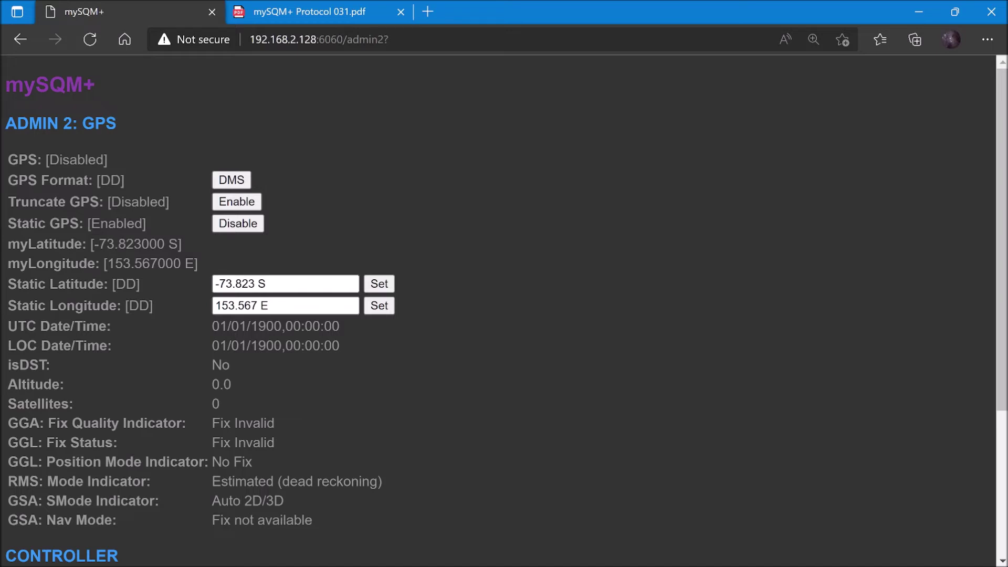
pyautogui.click(236, 179)
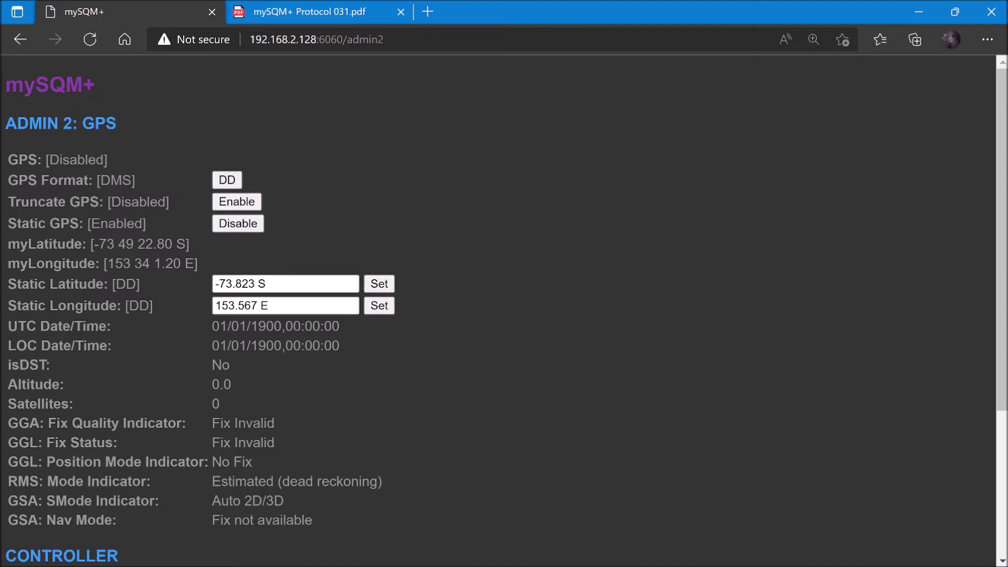
# Examine the myLatitude and myLongitude coordinates and the Static Latitude and Static Longitude fields on the GPS page.
pyautogui.moveTo(204, 260); pyautogui.dragTo(5, 261)
pyautogui.click(278, 284)
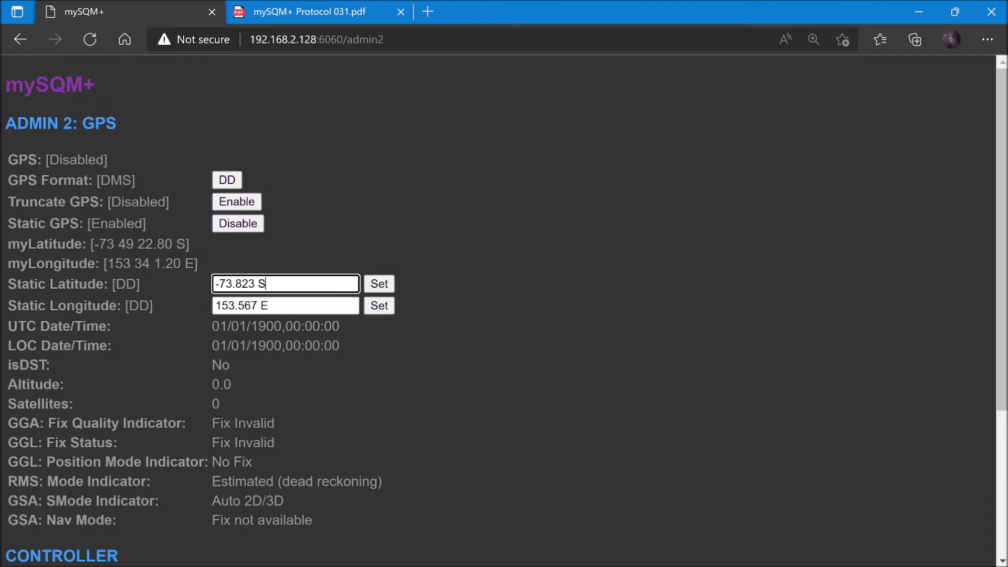
pyautogui.click(303, 311)
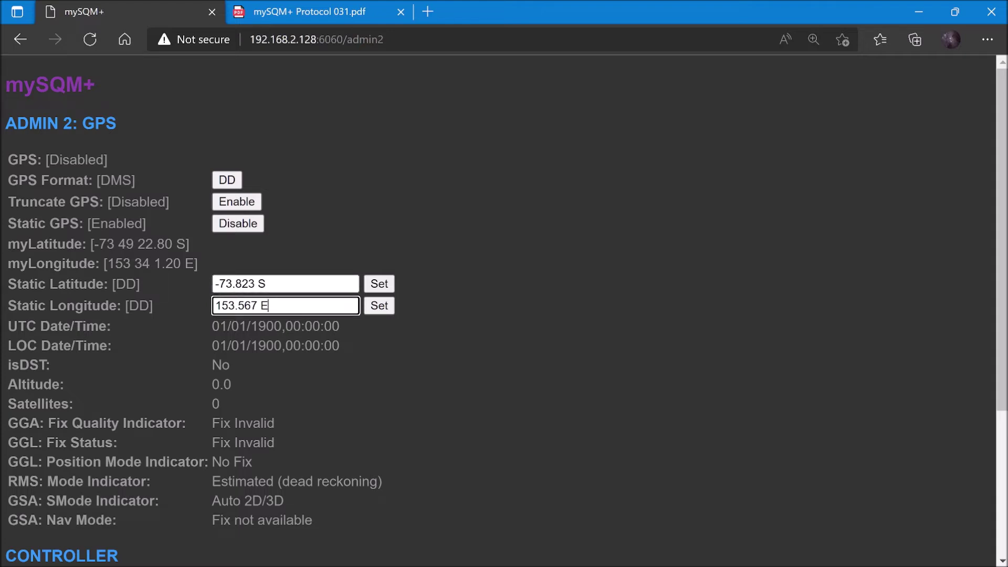
pyautogui.hotkey('ctrl', 'a')
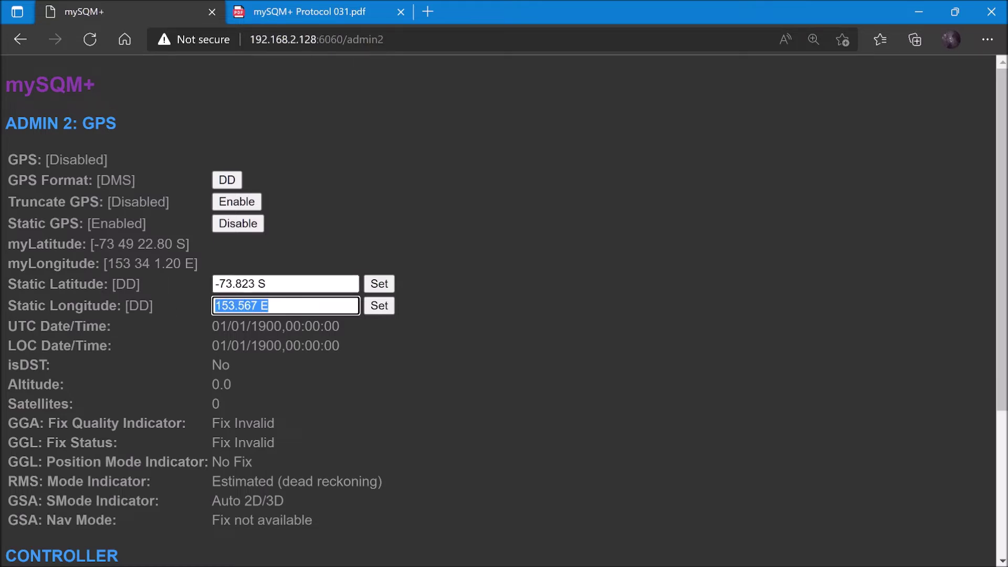
pyautogui.click(283, 284)
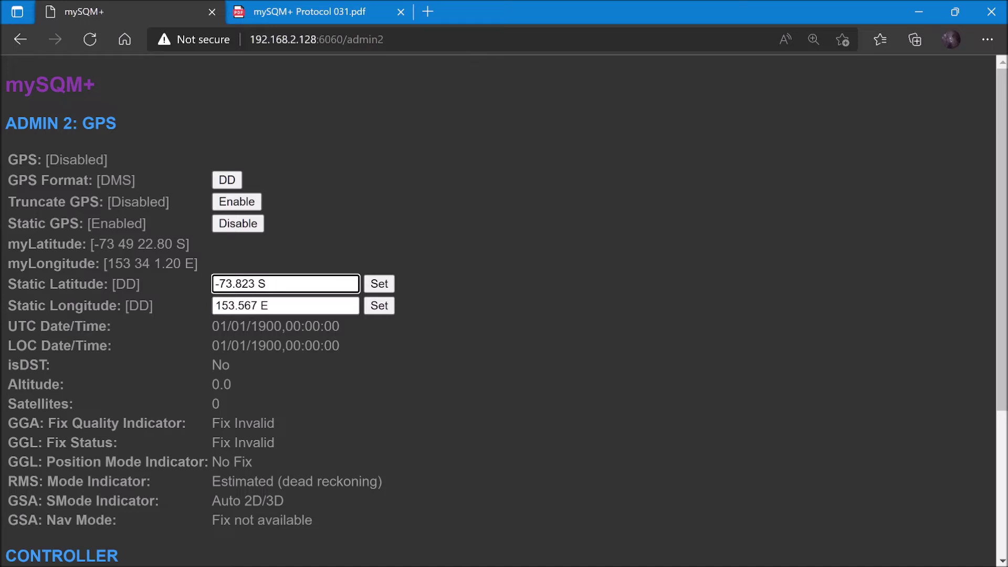
pyautogui.moveTo(195, 265); pyautogui.dragTo(104, 265)
pyautogui.click(302, 285)
pyautogui.click(287, 261)
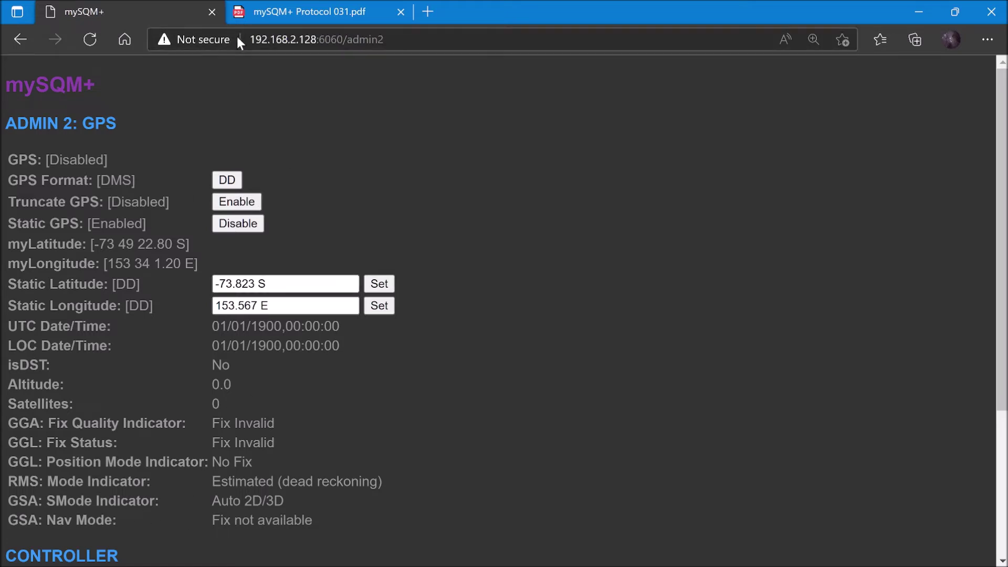
# Enable Truncate GPS to check its effect on the coordinates and disable it again.
pyautogui.click(229, 200)
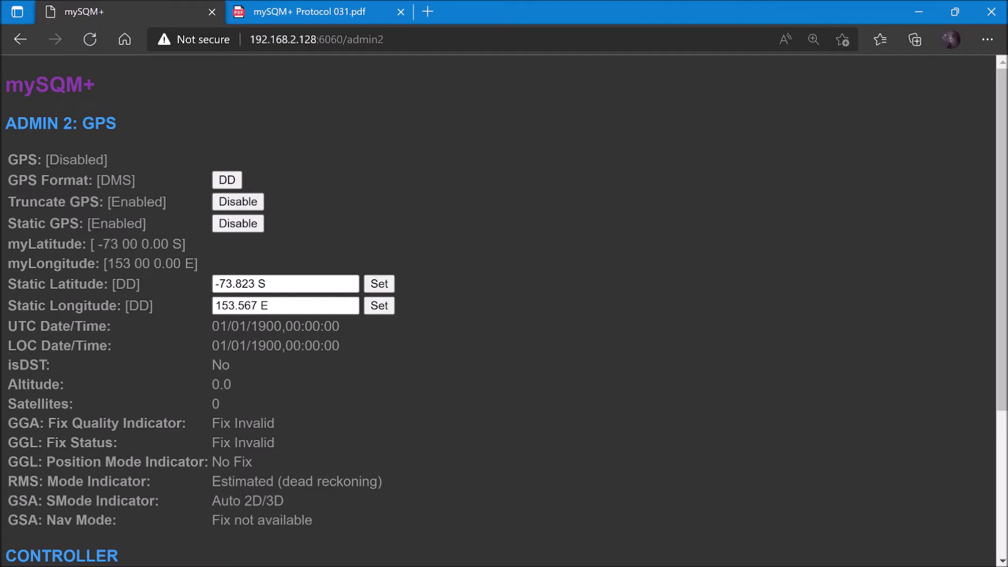
pyautogui.click(235, 199)
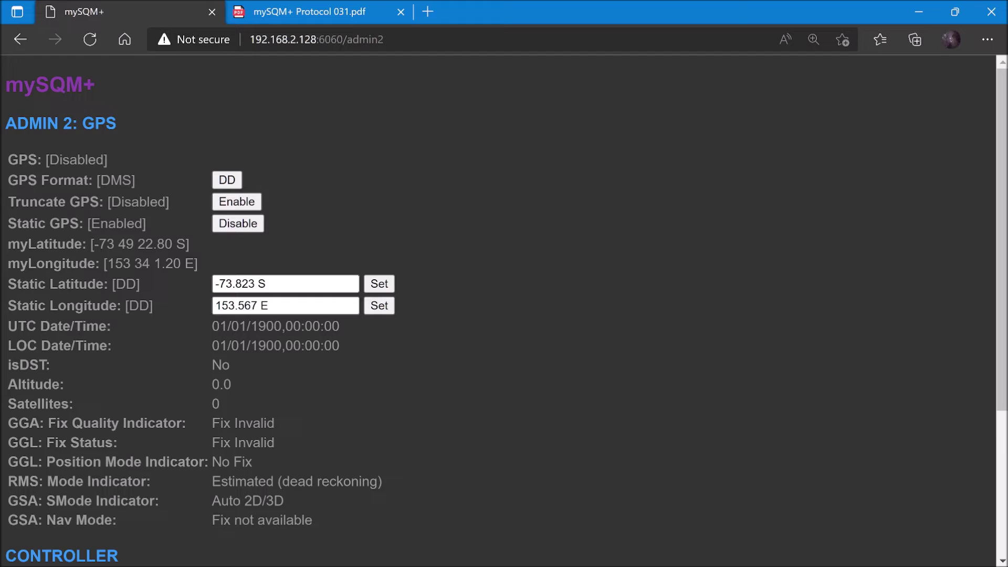
# View the Options page, and review the list of page display options on the Display page.
pyautogui.scroll(-3, 200, 315)
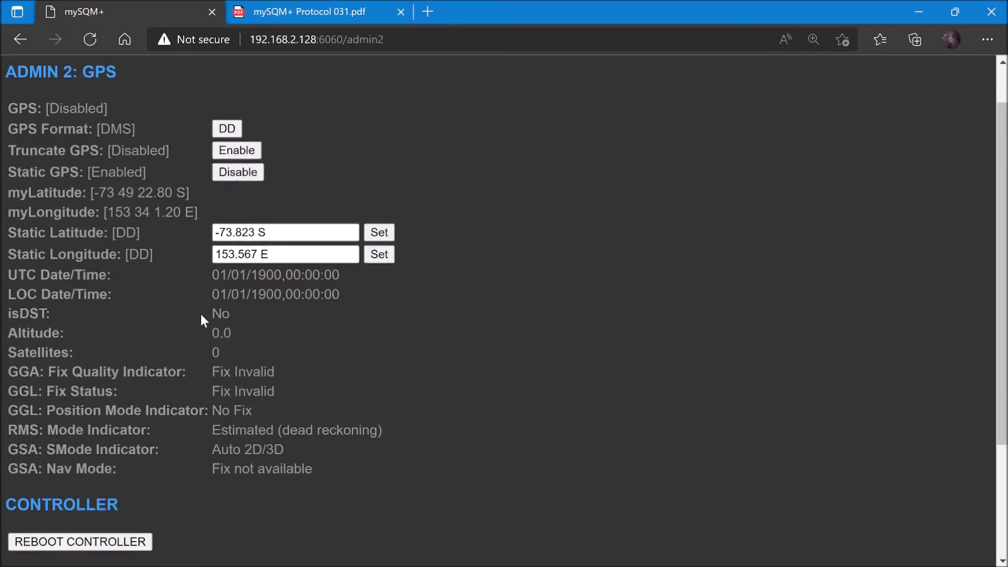
pyautogui.click(247, 453)
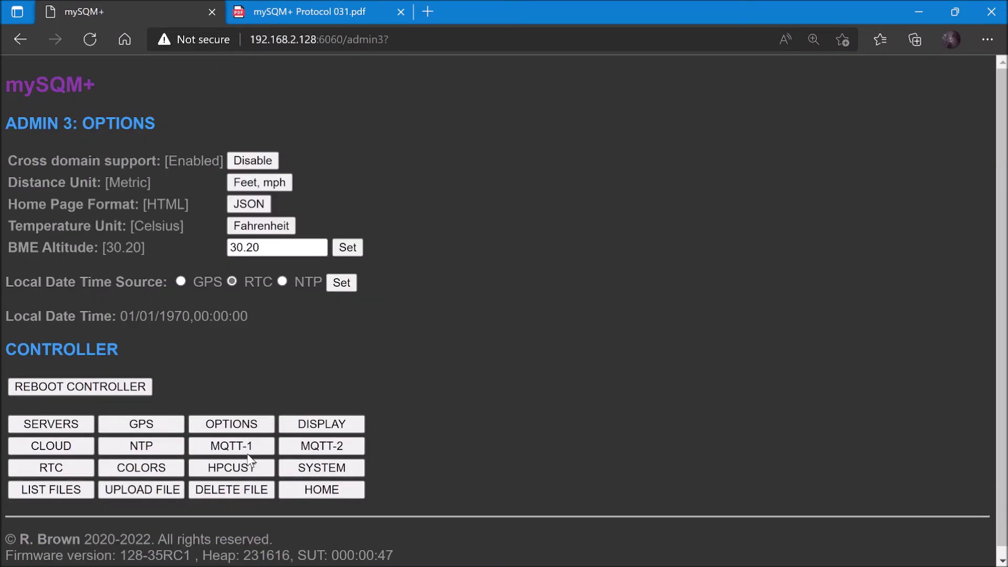
pyautogui.click(344, 427)
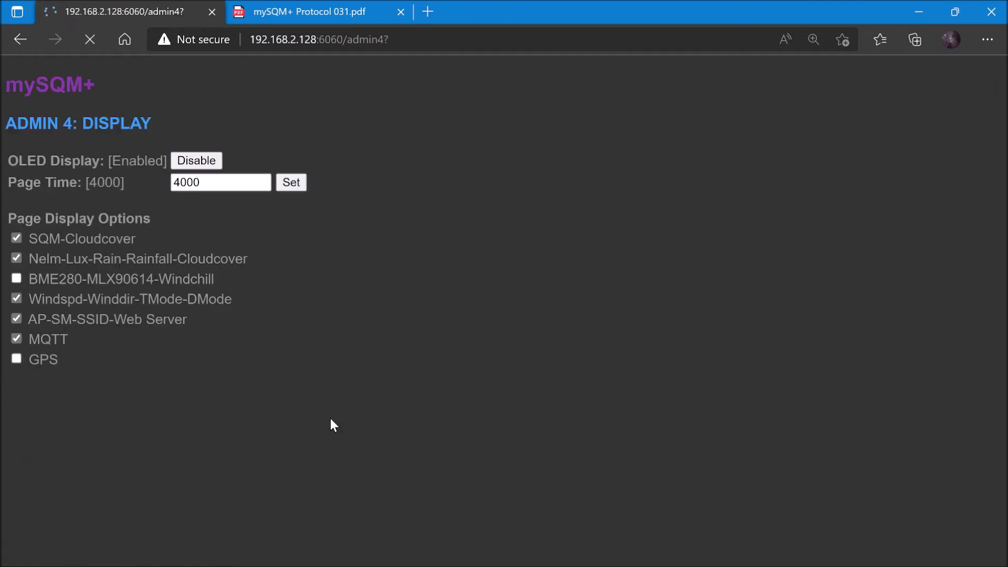
pyautogui.moveTo(127, 393); pyautogui.dragTo(8, 219)
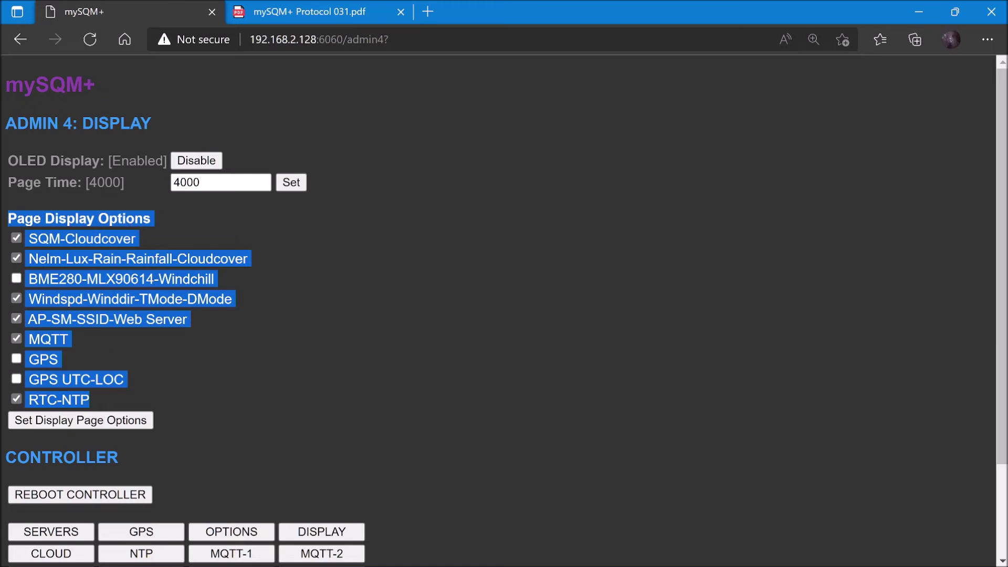
pyautogui.click(238, 342)
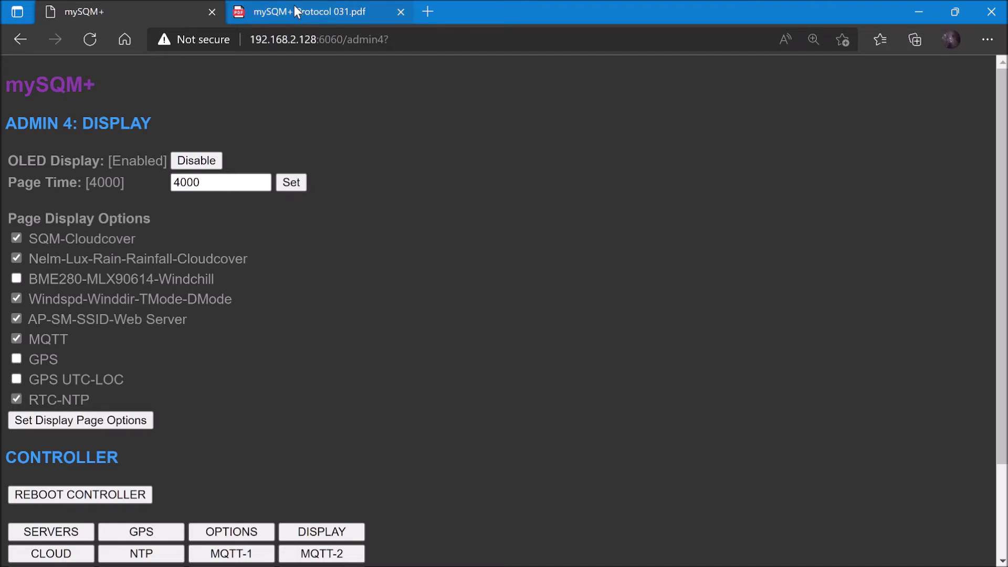
# View the Cloud Model page, and review the update interval, time zone and RTC sync settings on the NTP Configuration page.
pyautogui.scroll(-3, 108, 450)
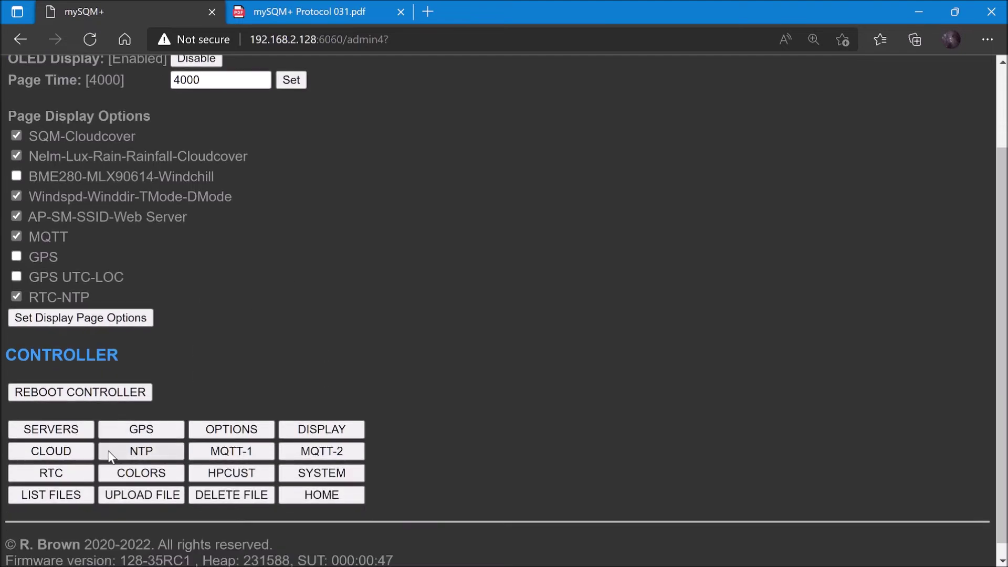
pyautogui.click(51, 452)
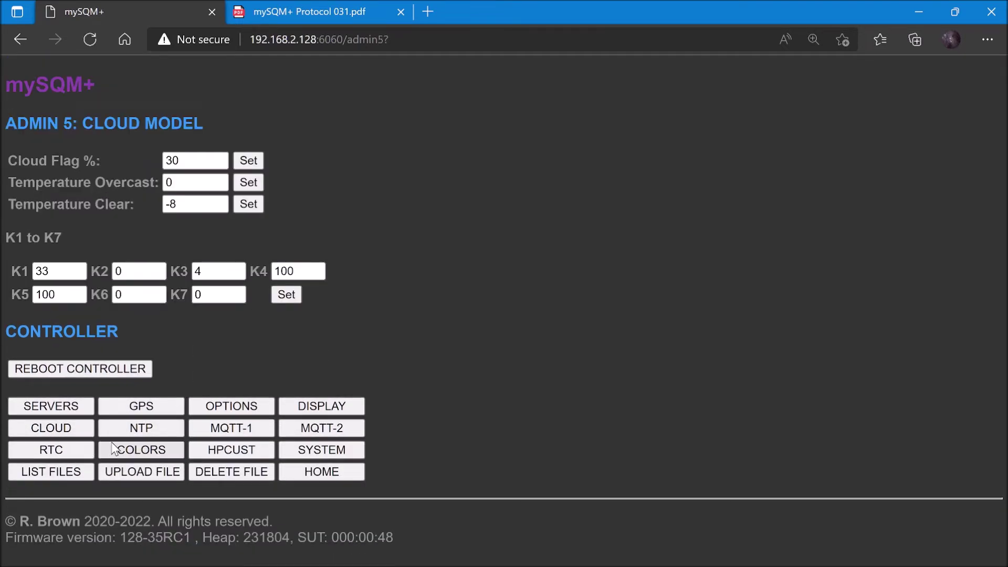
pyautogui.click(130, 435)
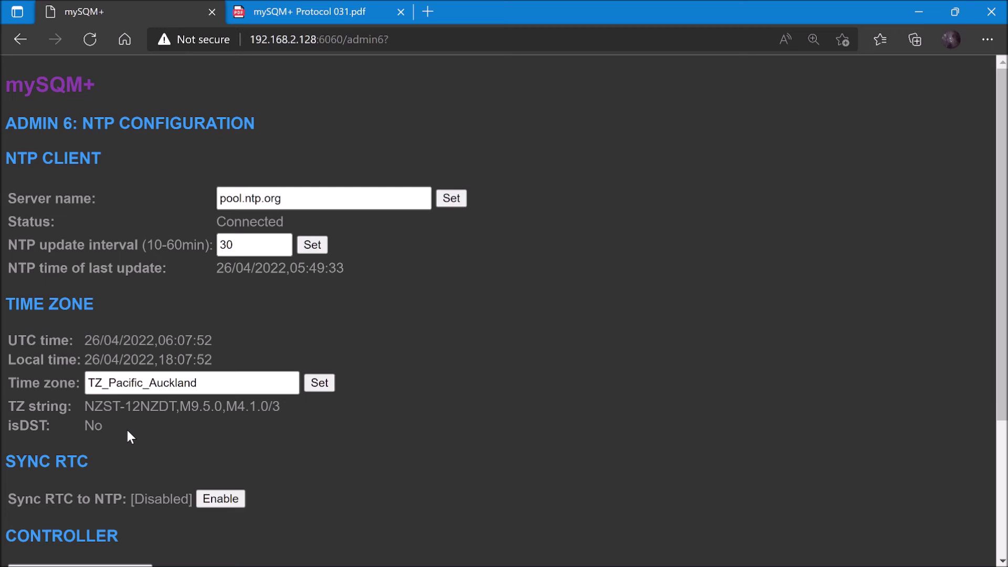
pyautogui.scroll(-1, 395, 294)
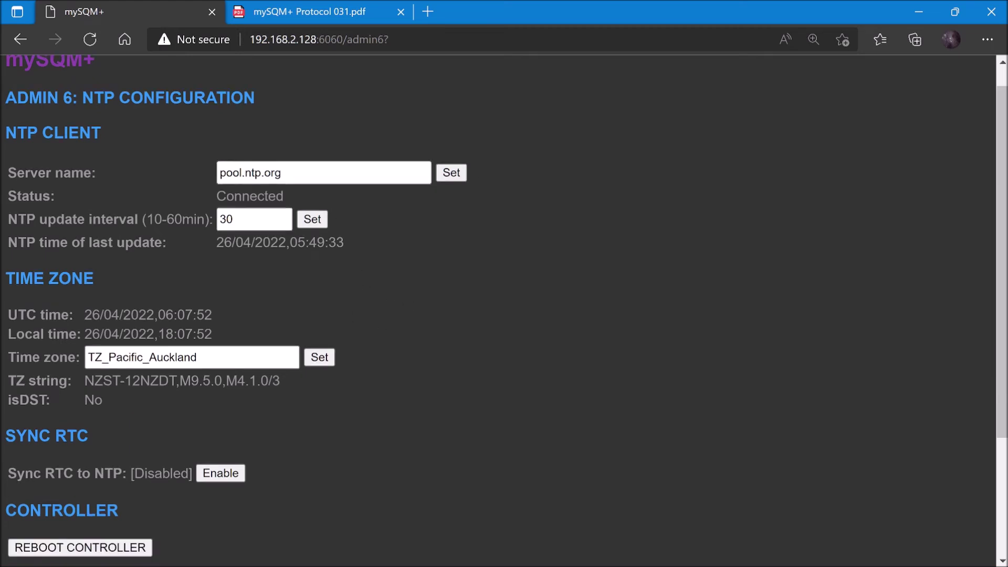
pyautogui.doubleClick(227, 219)
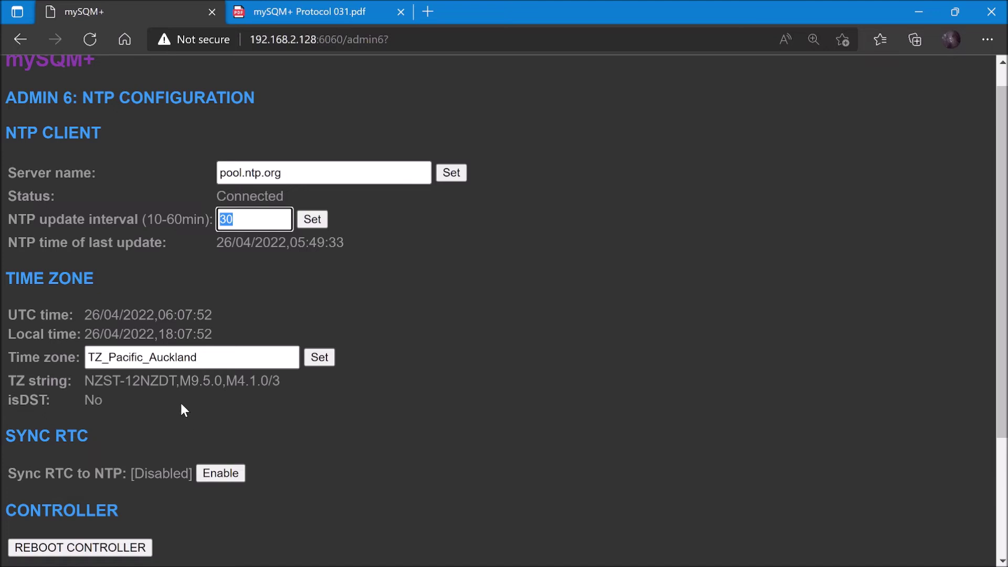
pyautogui.scroll(-2, 180, 405)
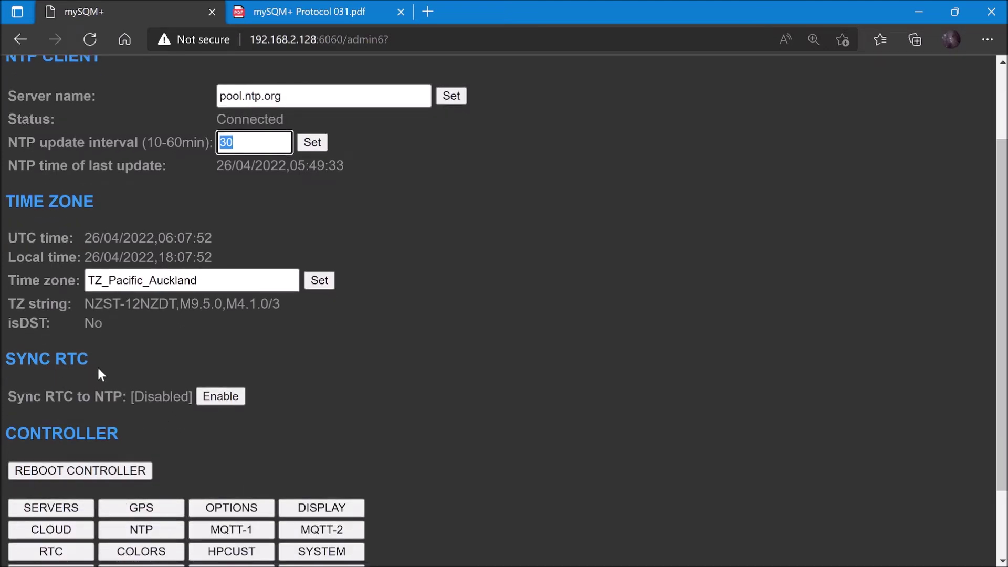
pyautogui.click(26, 372)
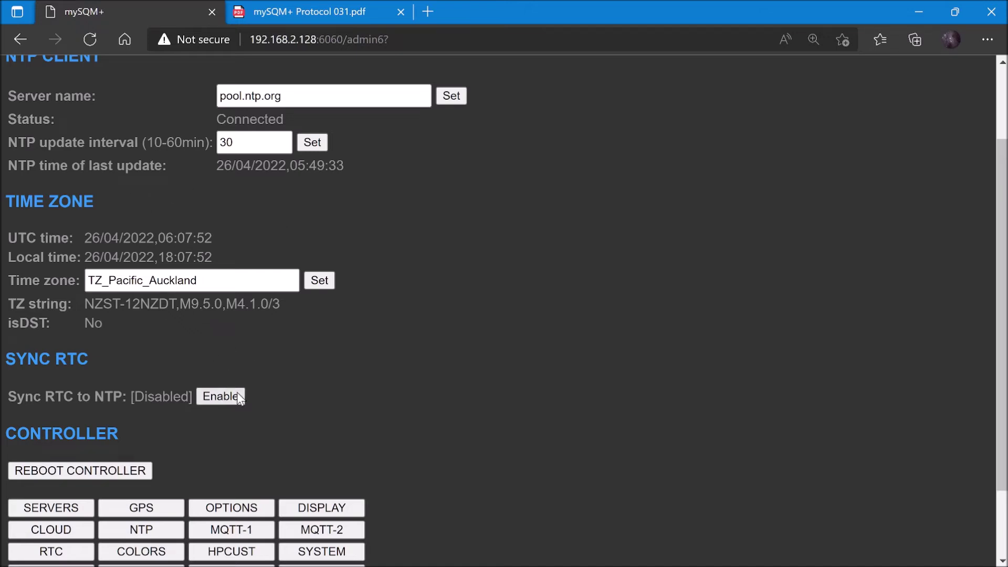
# Open the first MQTT page and examine its broker, publish topic, publish interval, subscribe, keepalive and authentication settings.
pyautogui.click(216, 530)
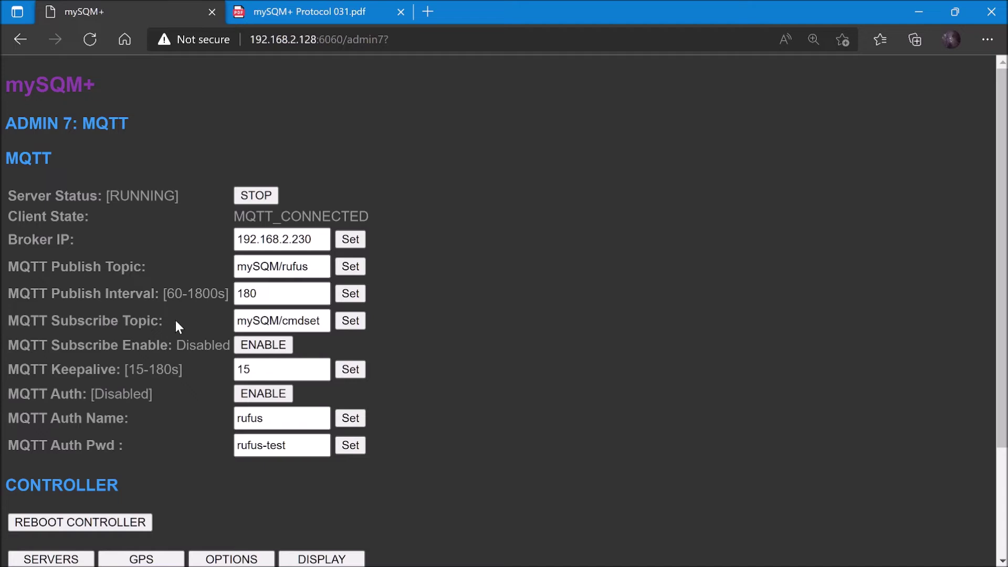
pyautogui.moveTo(389, 319); pyautogui.dragTo(234, 321)
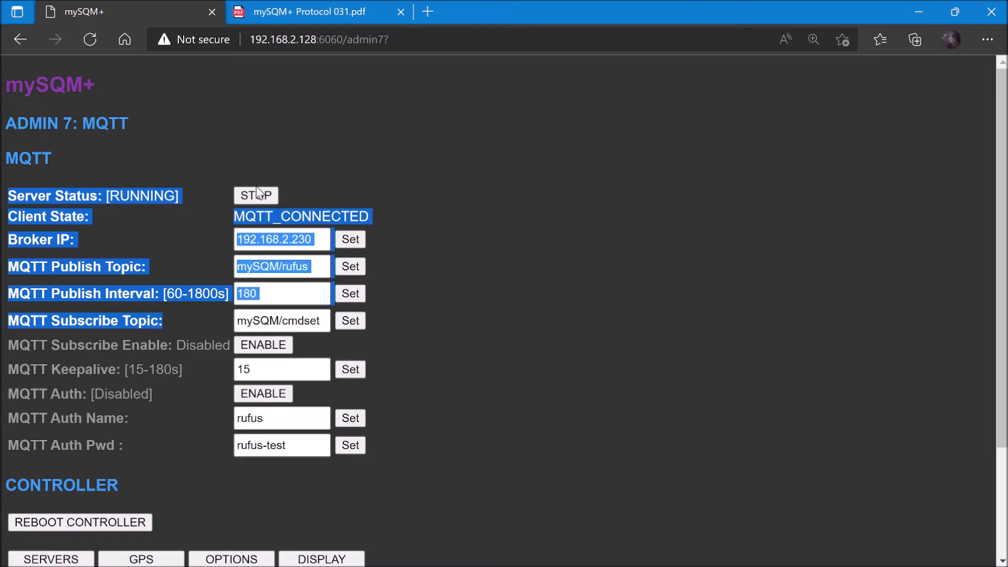
pyautogui.click(237, 119)
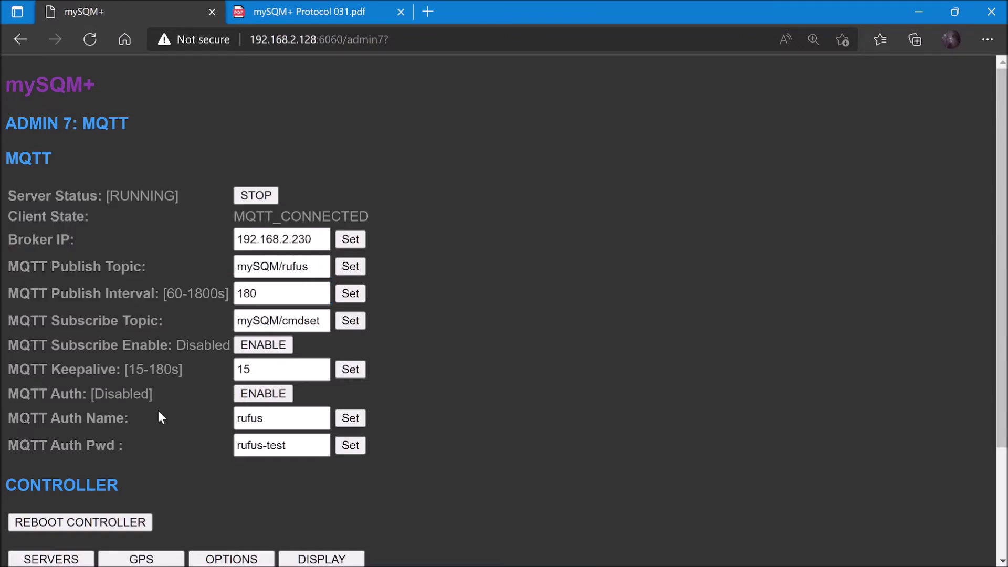
pyautogui.moveTo(163, 432); pyautogui.dragTo(5, 293)
pyautogui.click(102, 296)
pyautogui.click(257, 369)
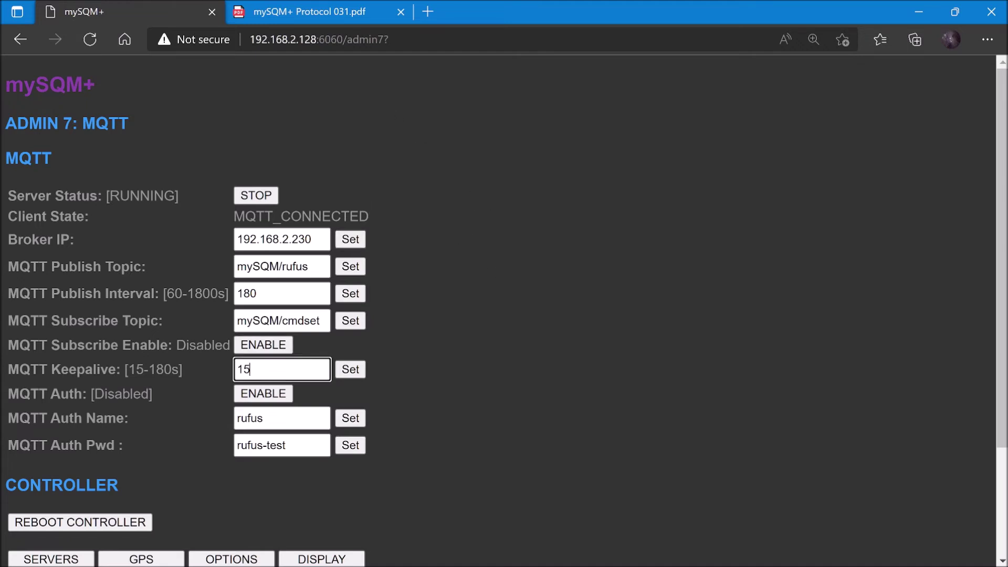
pyautogui.hotkey('shift', 'Tab')
pyautogui.hotkey('shift', 'Tab')
pyautogui.hotkey('shift', 'Tab')
pyautogui.hotkey('shift', 'Tab')
pyautogui.hotkey('shift', 'Tab')
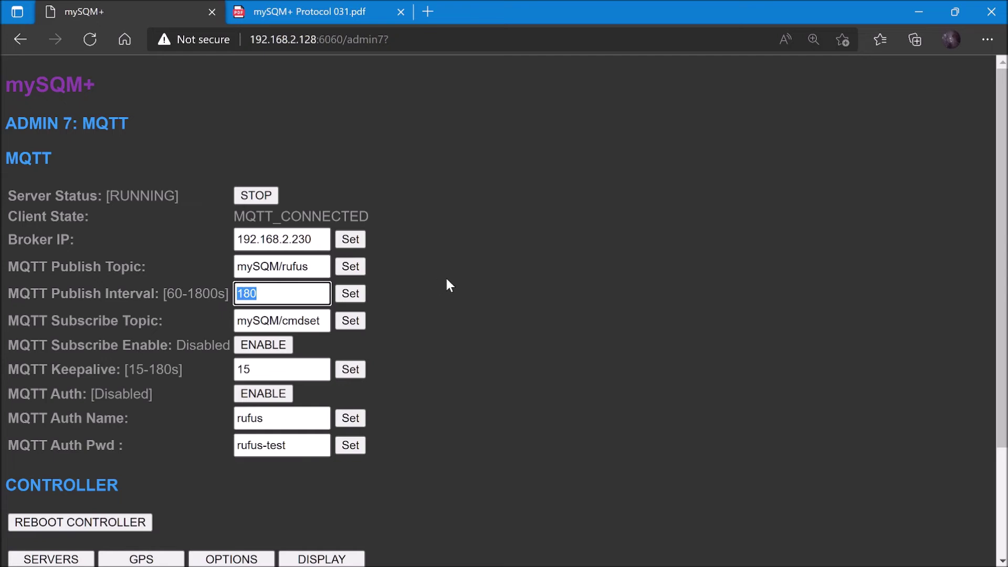
pyautogui.click(452, 279)
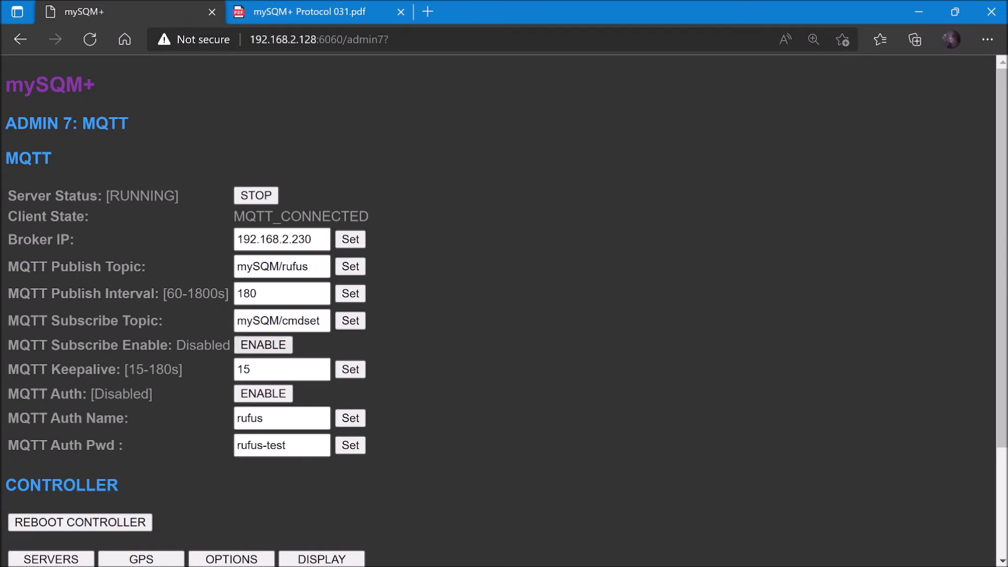
# Open the real-time clock and date-time page of the management server.
pyautogui.scroll(-2, 264, 379)
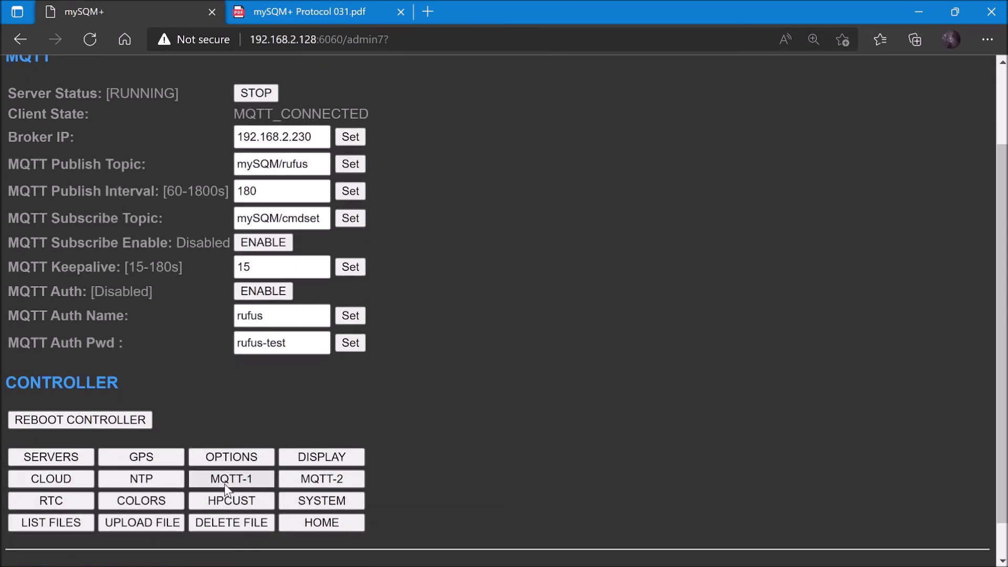
pyautogui.click(81, 503)
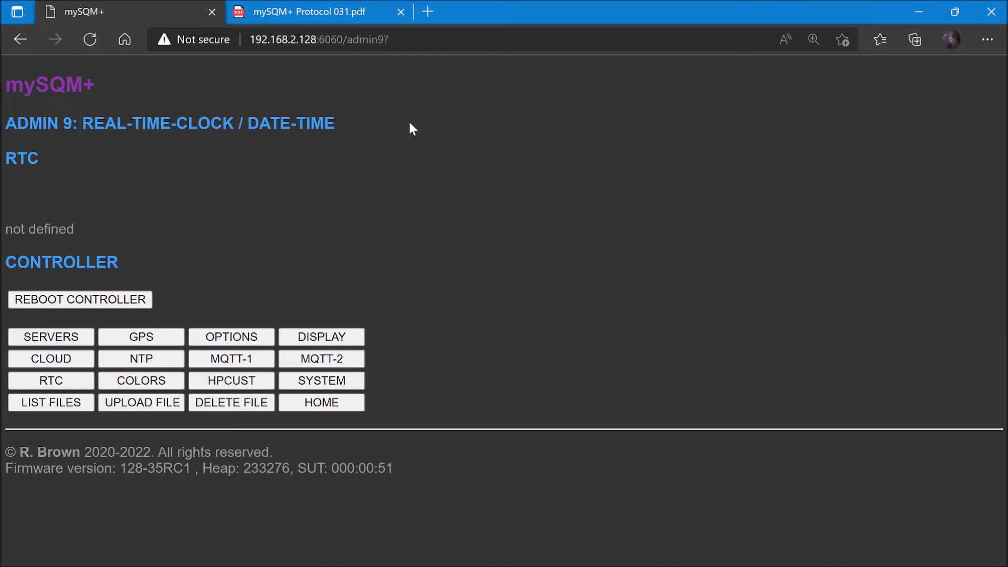
# Open the controller's configuration file at 192.168.2.128:6060/cntlr_config.jsn and highlight its full contents.
pyautogui.click(349, 36)
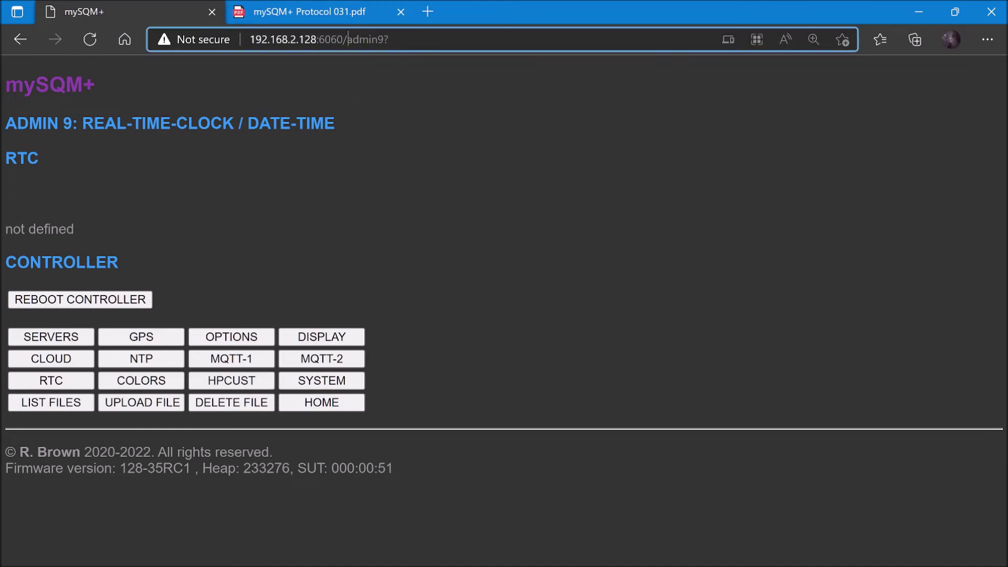
pyautogui.click(351, 35)
pyautogui.moveTo(348, 36); pyautogui.dragTo(389, 36)
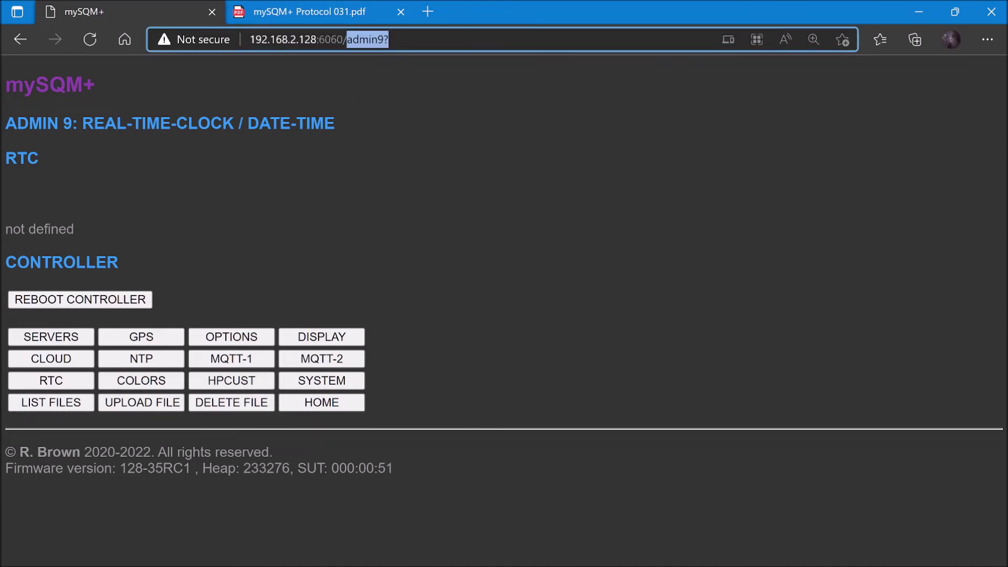
pyautogui.write('c')
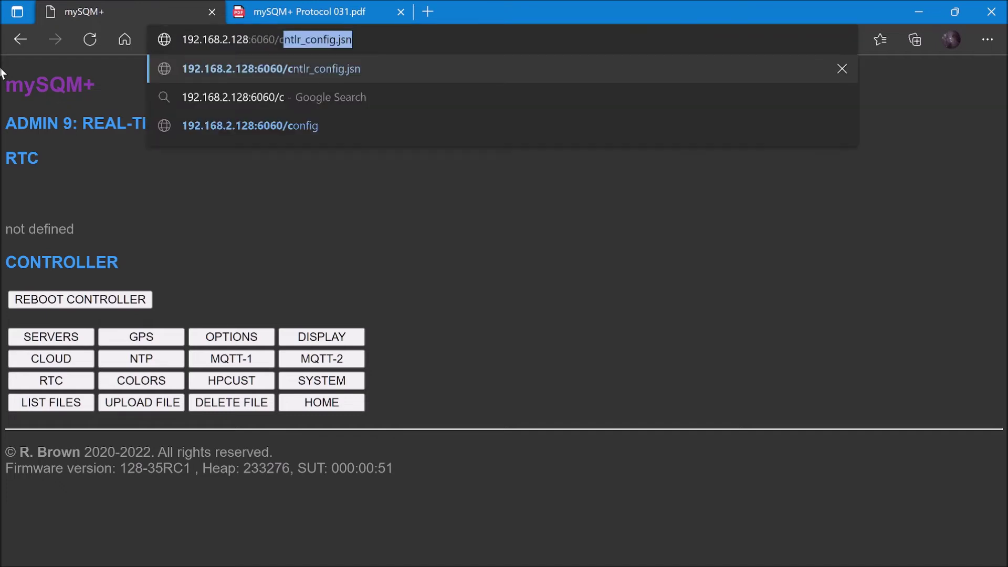
pyautogui.press('Return')
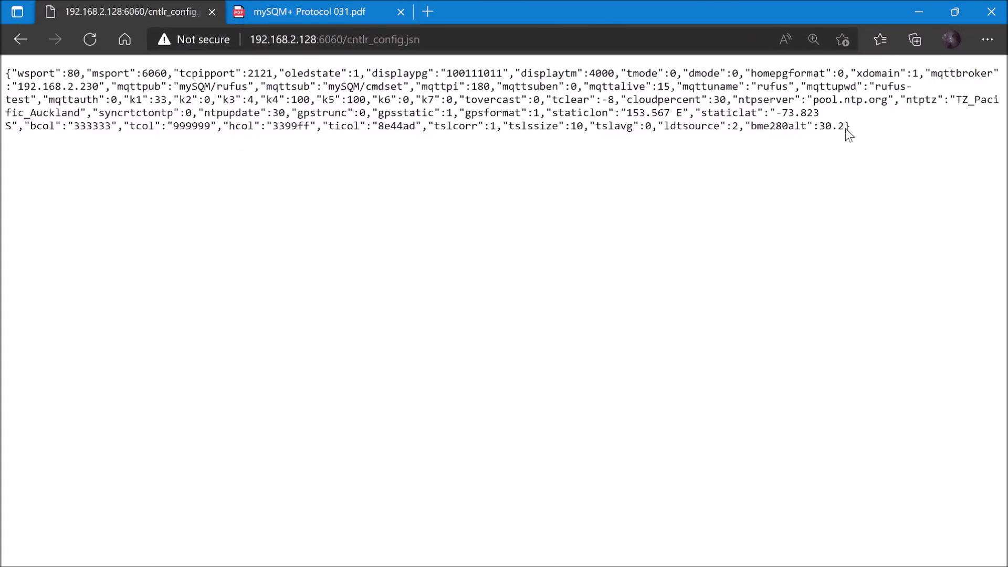
pyautogui.moveTo(845, 128); pyautogui.dragTo(3, 39)
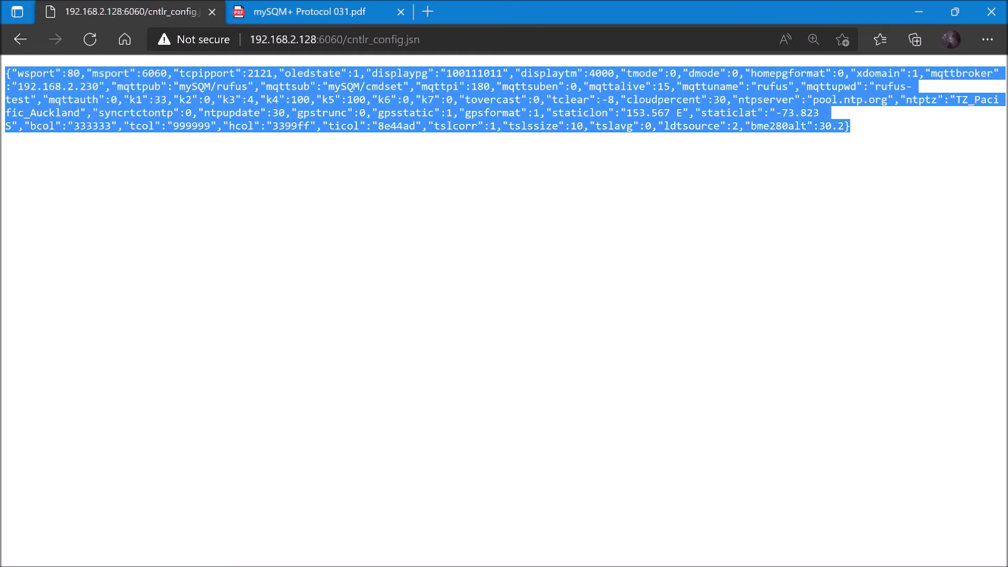
# Return from the configuration file to the management server's real-time clock and date-time page.
pyautogui.click(22, 42)
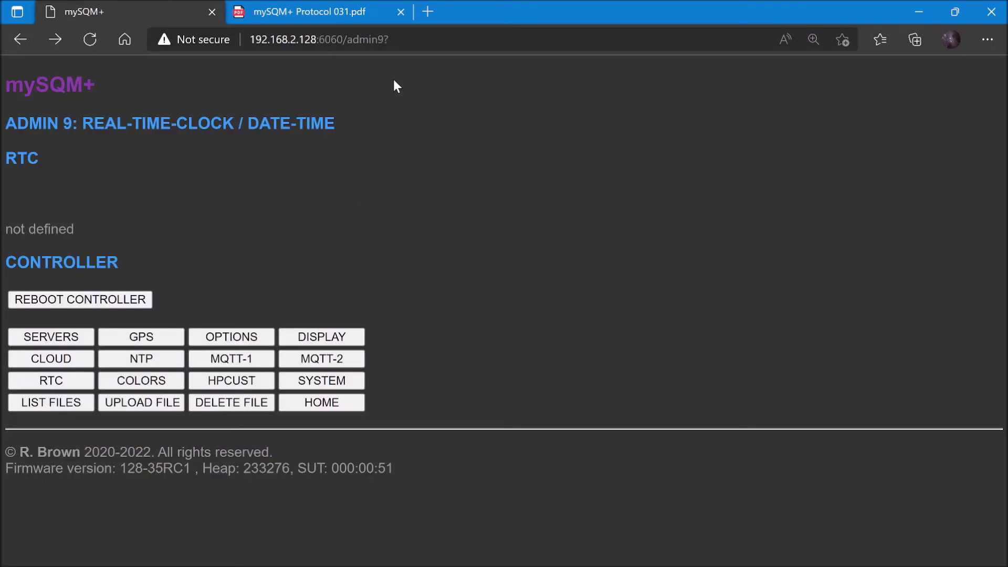
pyautogui.click(420, 40)
pyautogui.click(399, 117)
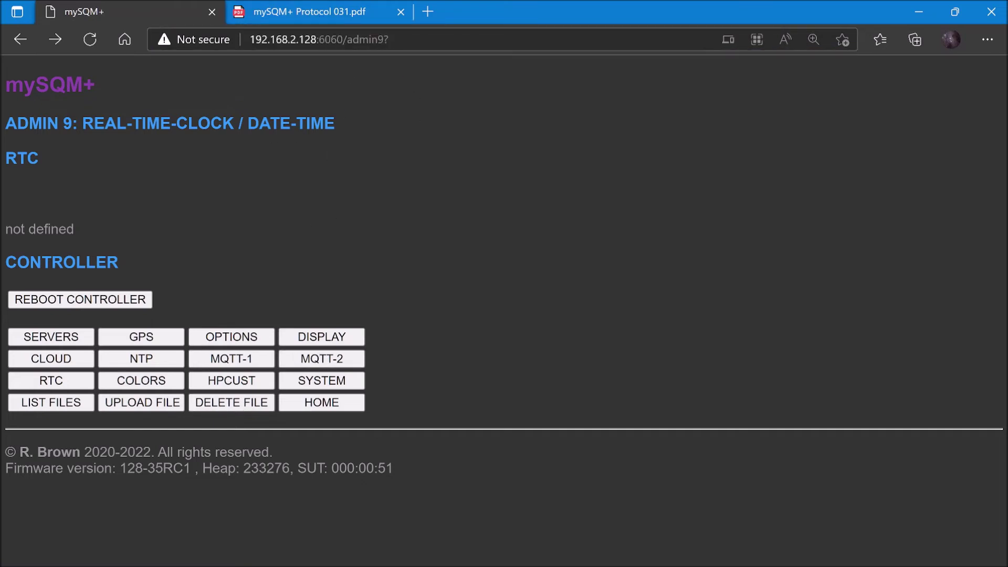
# Open the TSL2591 options page at 192.168.2.128:6060/tsl2591 and view its correction factor, averaging and sample size settings.
pyautogui.moveTo(352, 39); pyautogui.dragTo(389, 39)
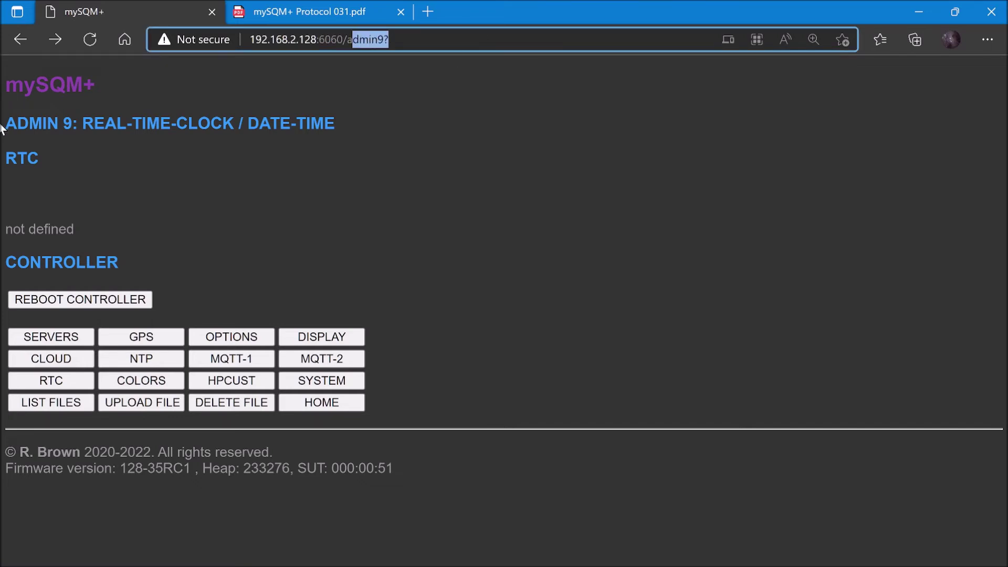
pyautogui.press('BackSpace')
pyautogui.write('tsl')
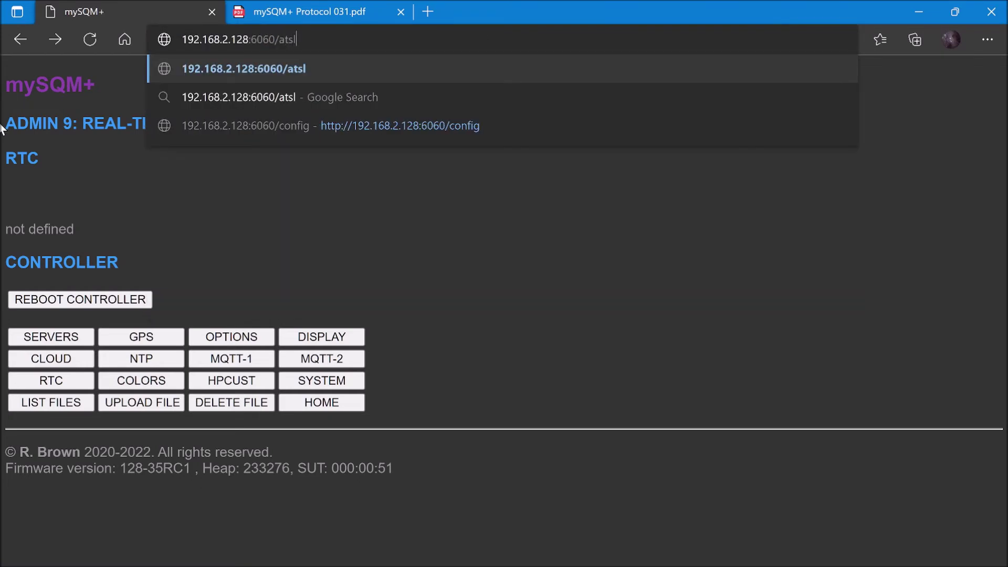
pyautogui.write('25')
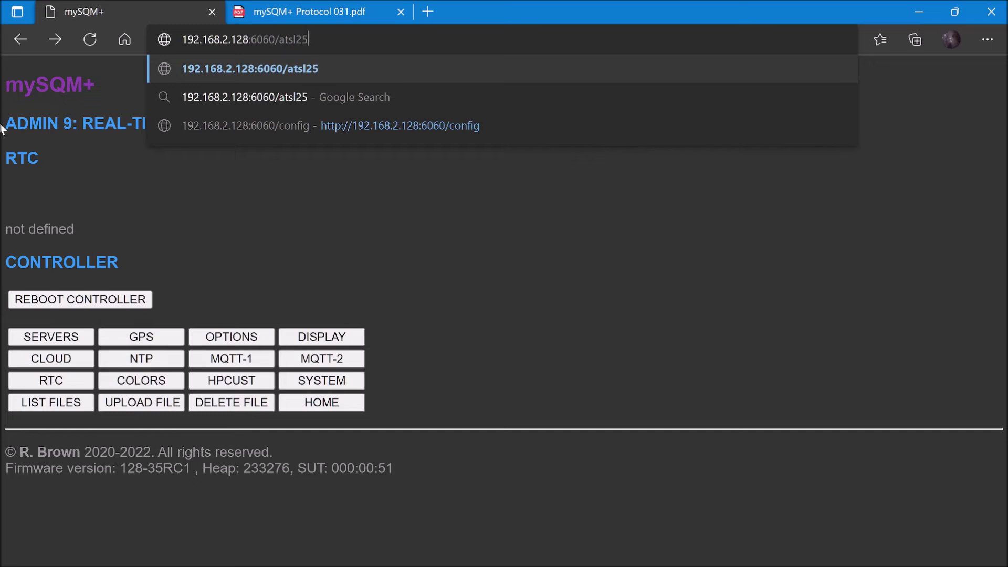
pyautogui.write('91')
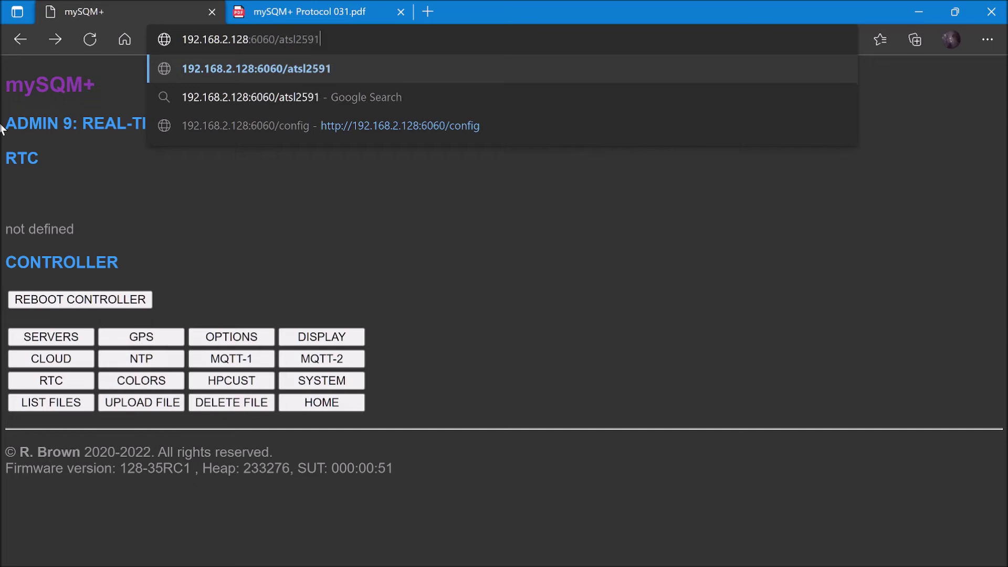
pyautogui.press('Left')
pyautogui.press('Left')
pyautogui.press('Left')
pyautogui.press('Left')
pyautogui.press('Left')
pyautogui.press('Left')
pyautogui.press('Left')
pyautogui.write('=')
pyautogui.press('BackSpace')
pyautogui.press('BackSpace')
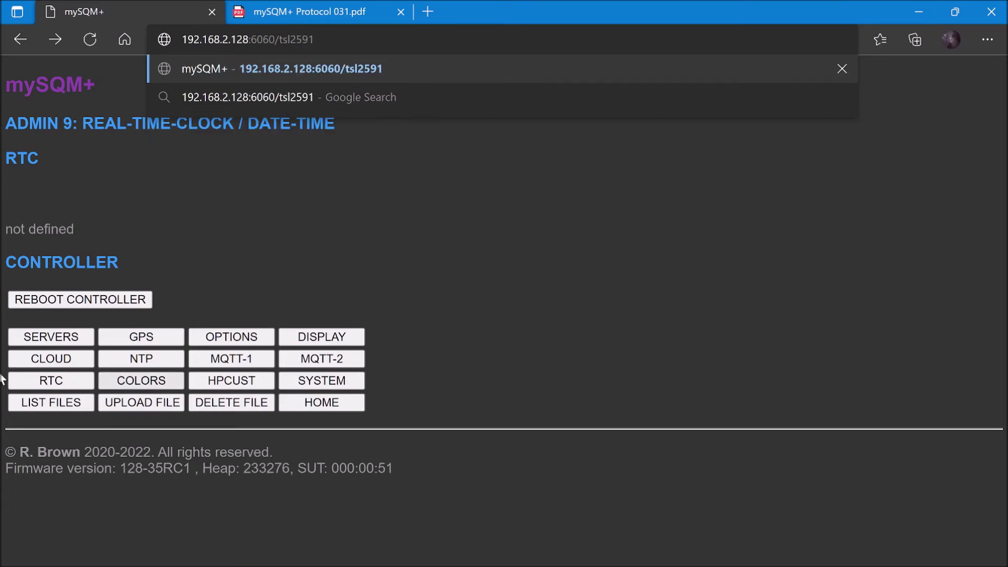
pyautogui.click(68, 404)
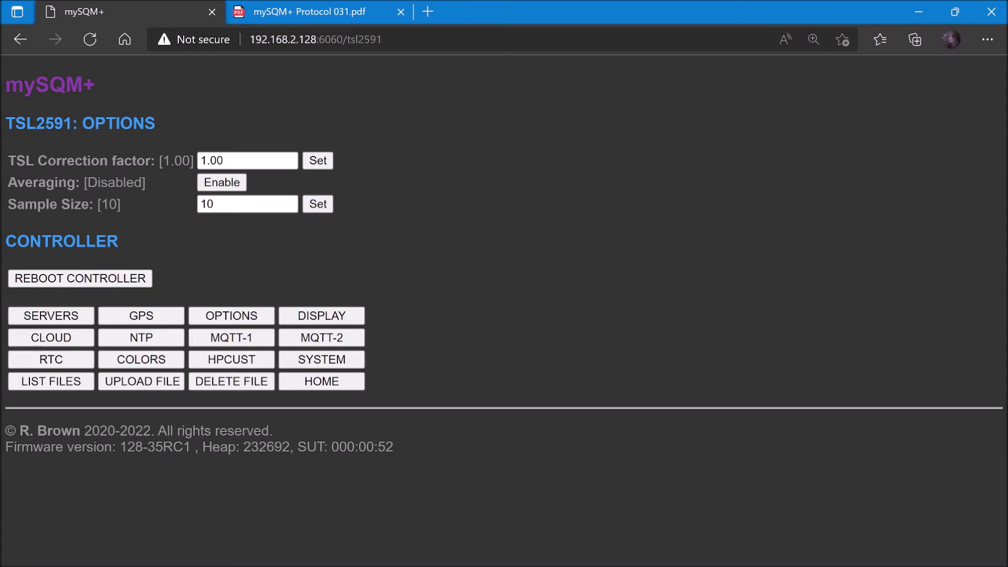
pyautogui.click(216, 204)
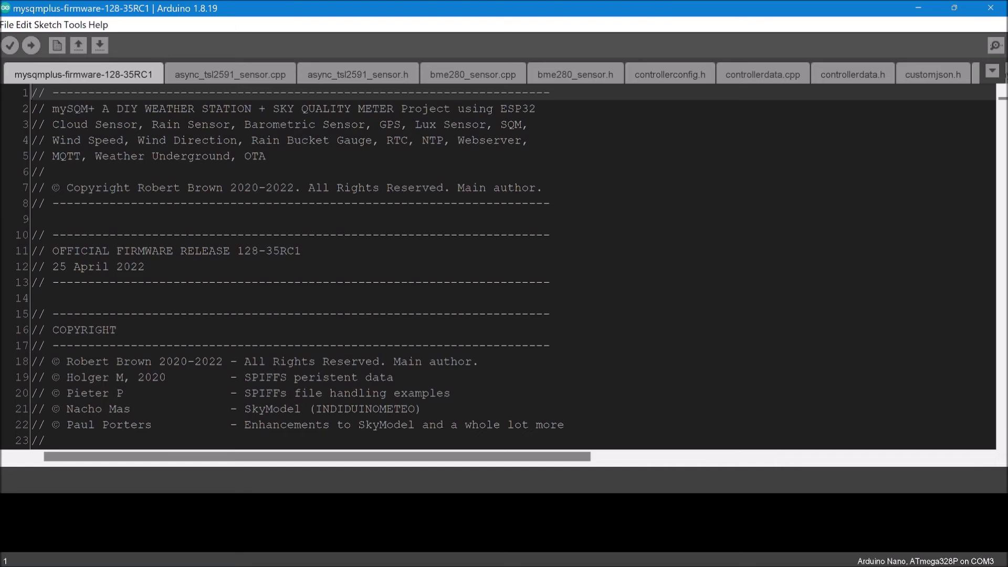
# Switch to the firmware sketch in the Arduino IDE and view async_tsl2591_sensor.cpp, controllerdata.cpp and display.cpp.
pyautogui.click(262, 71)
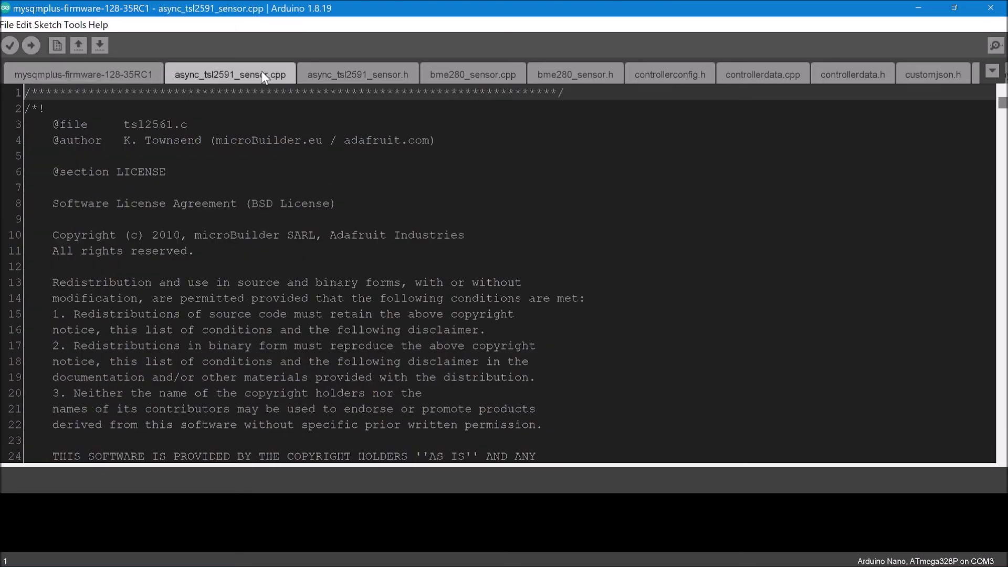
pyautogui.click(742, 77)
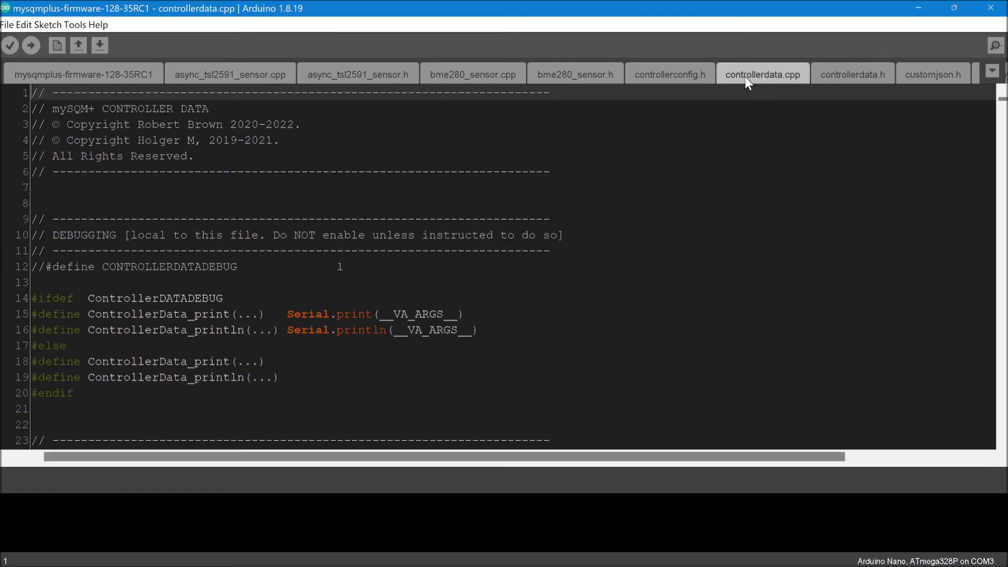
pyautogui.click(1000, 75)
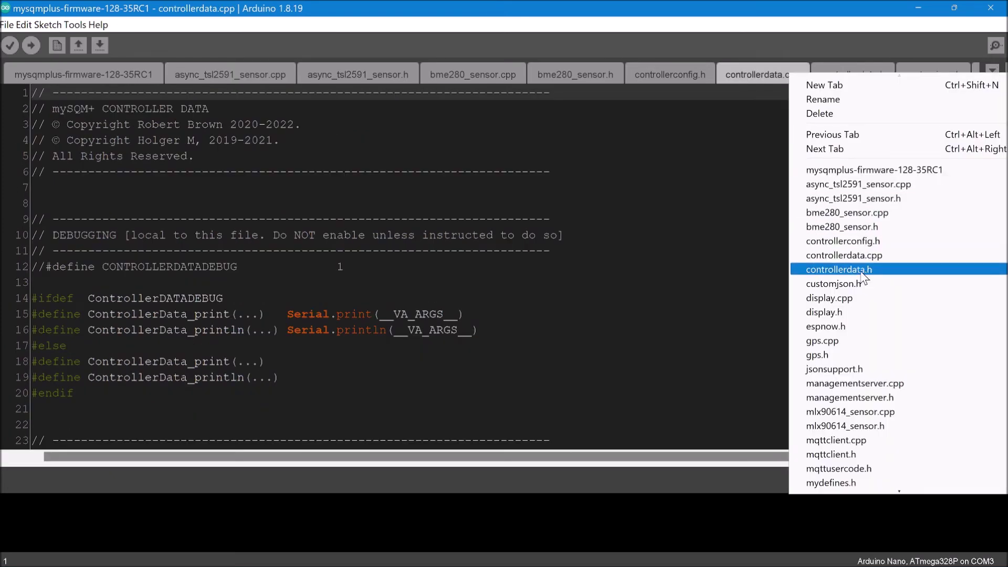
pyautogui.click(848, 299)
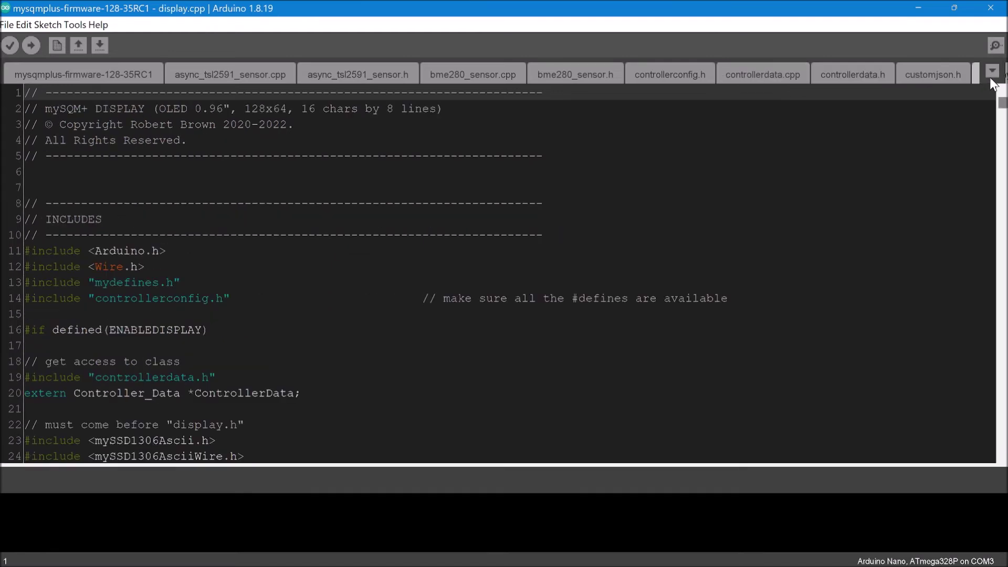
# View the management server and GPS source files, managementserver.cpp and gps.cpp.
pyautogui.click(991, 76)
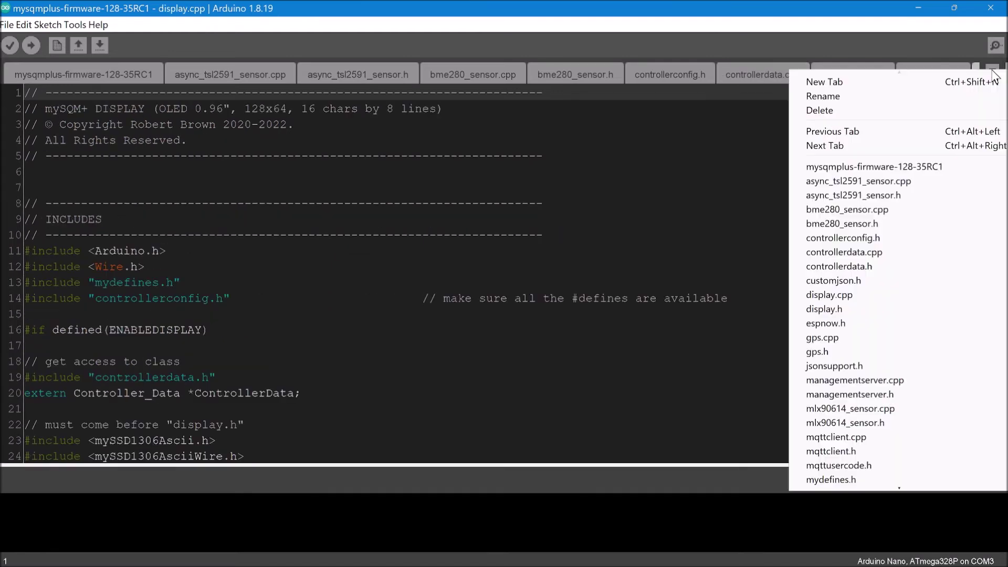
pyautogui.click(887, 380)
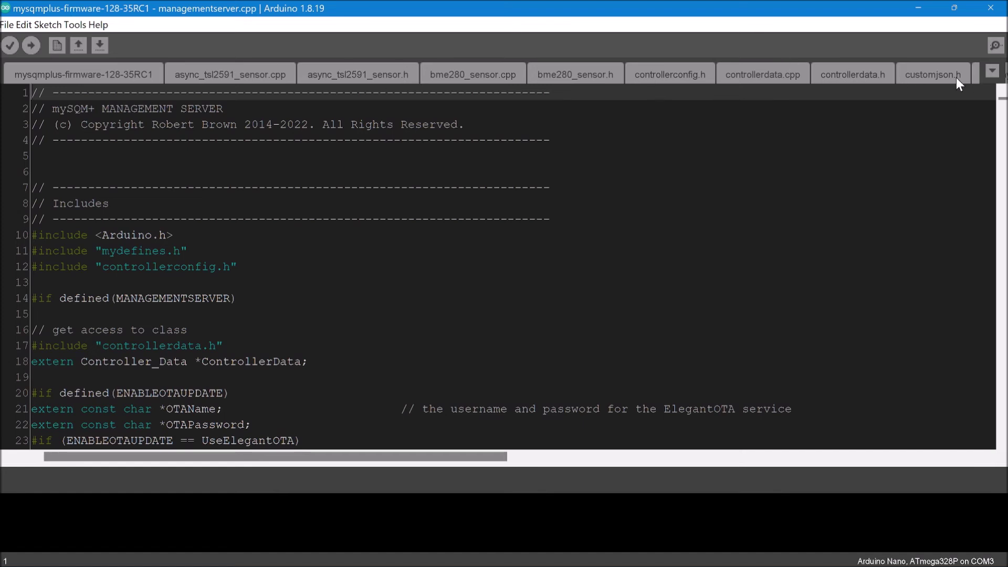
pyautogui.click(991, 69)
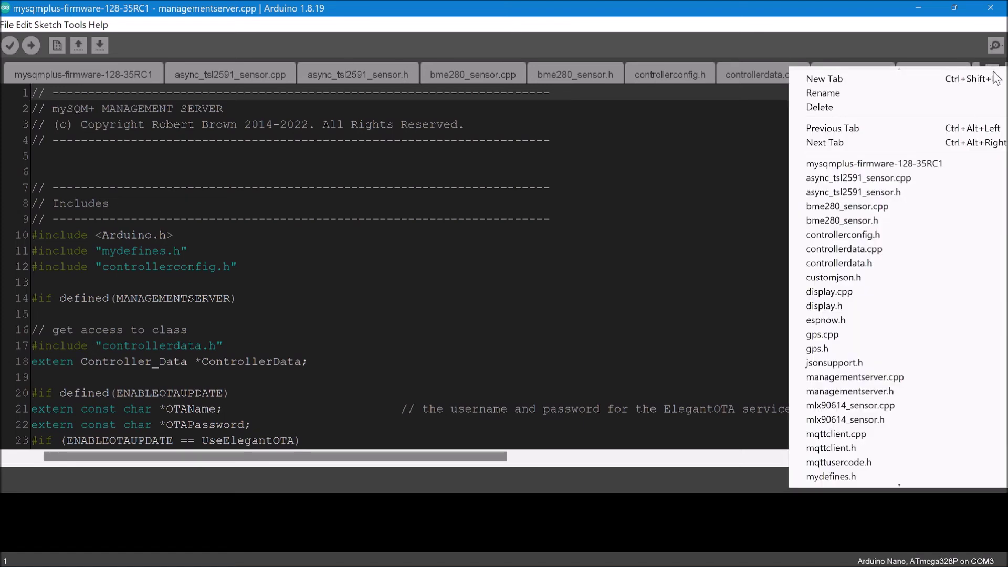
pyautogui.click(887, 334)
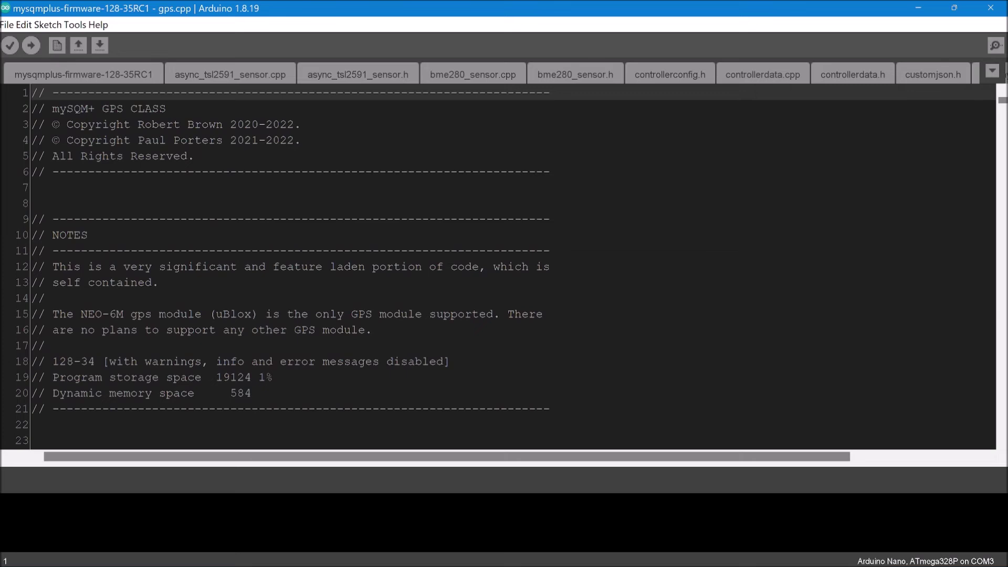
# Open controllerconfig.h and highlight the BME280SENSOR define in its sensors section.
pyautogui.click(655, 76)
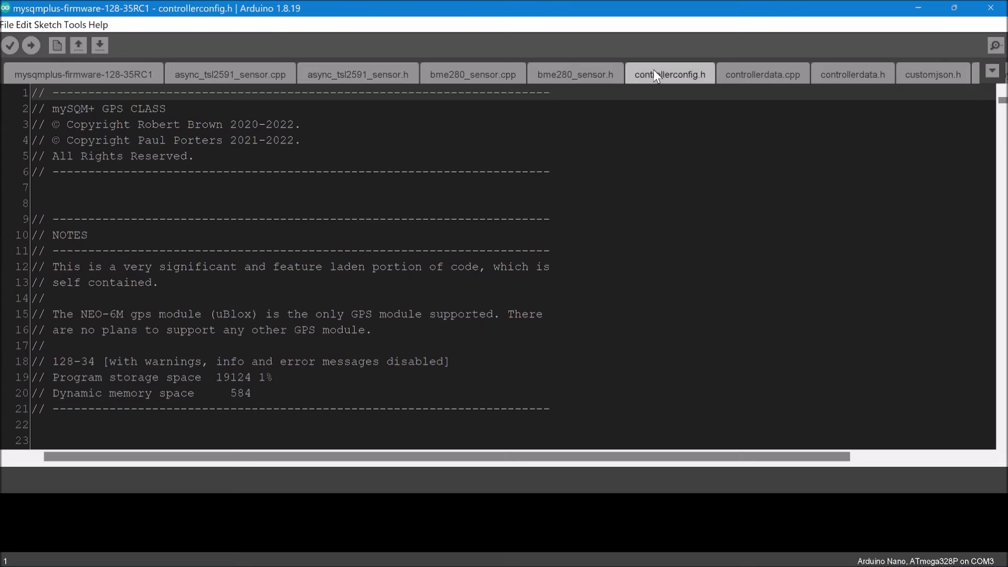
pyautogui.scroll(-6, 504, 273)
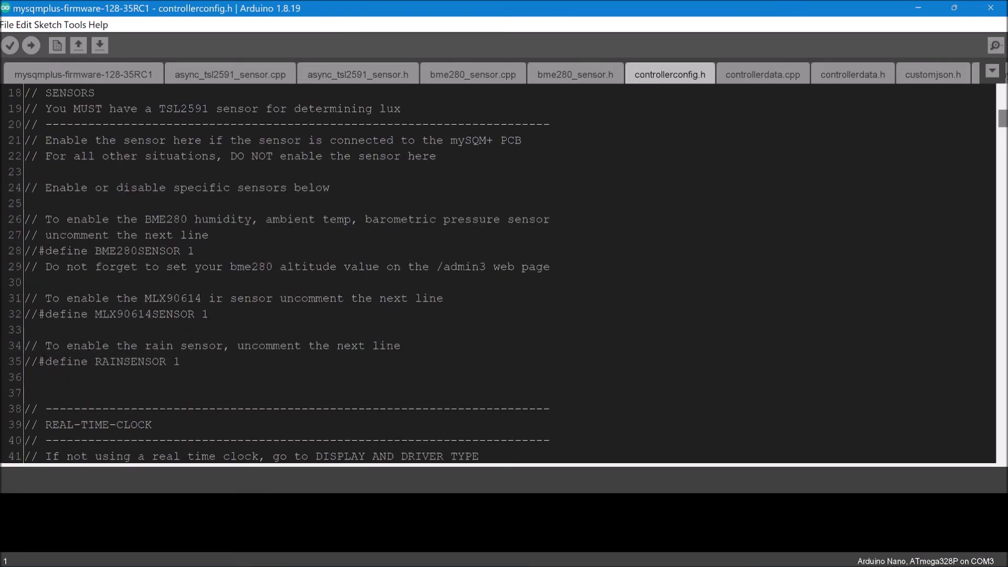
pyautogui.doubleClick(138, 251)
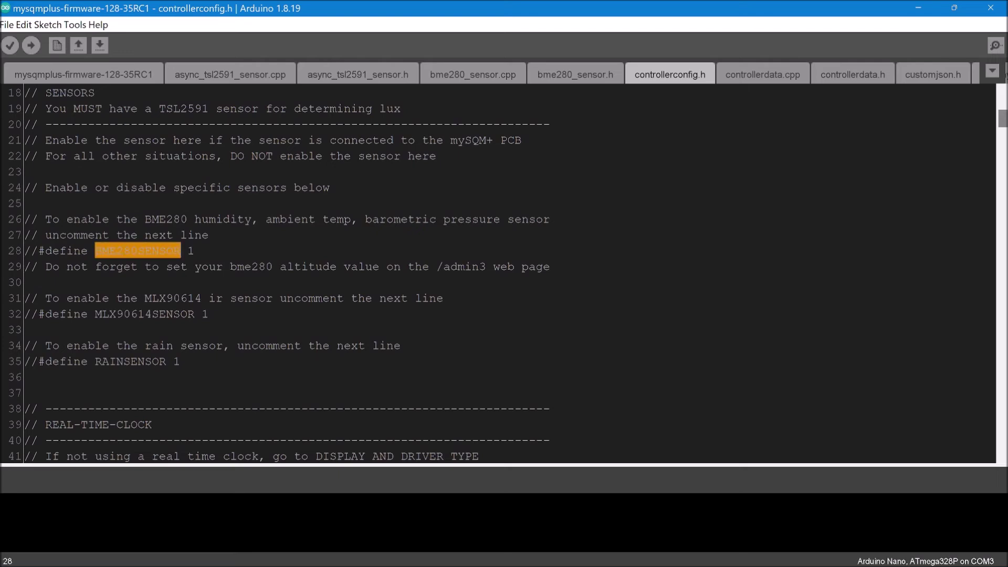
pyautogui.click(142, 282)
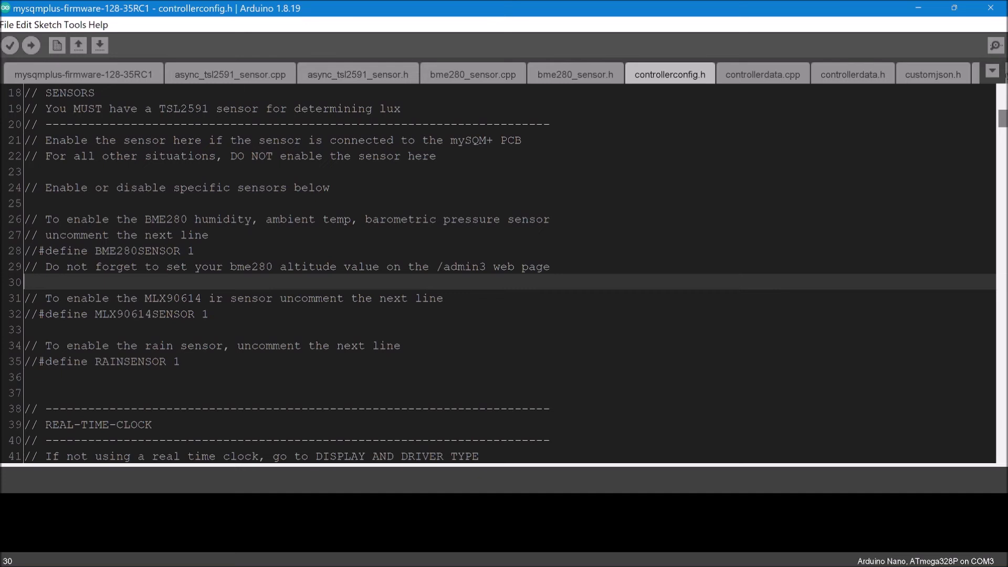
# Examine the main mysqmplus-firmware-128-35RC1 file from its header through to the NTP client code.
pyautogui.click(91, 75)
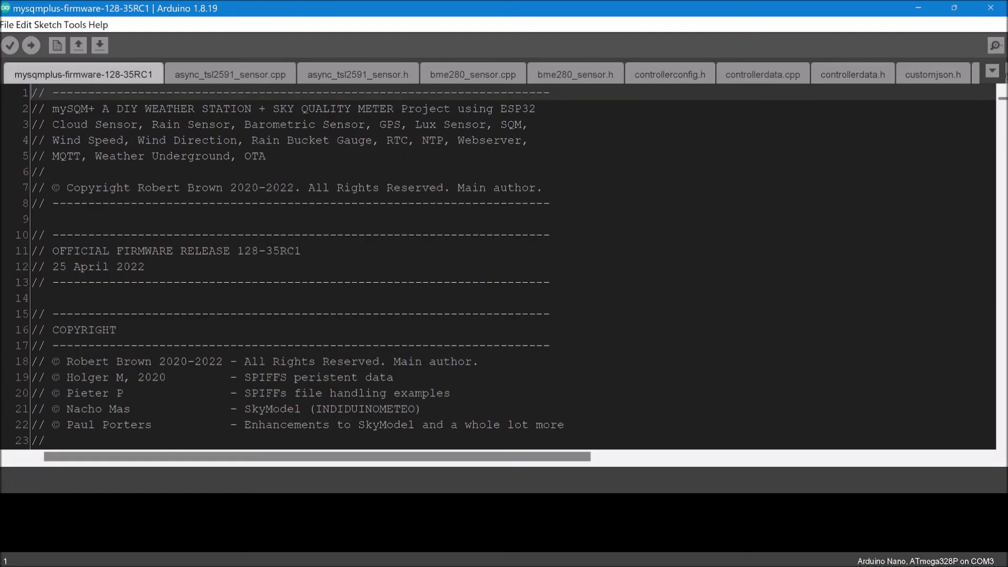
pyautogui.press('pagedown')
pyautogui.press('pagedown')
pyautogui.press('pagedown')
pyautogui.press('pagedown')
pyautogui.press('pagedown')
pyautogui.press('pagedown')
pyautogui.press('pagedown')
pyautogui.press('pagedown')
pyautogui.press('pagedown')
pyautogui.press('pagedown')
pyautogui.press('pagedown')
pyautogui.press('pagedown')
pyautogui.press('pagedown')
pyautogui.press('pagedown')
pyautogui.press('pagedown')
pyautogui.press('pagedown')
pyautogui.press('pagedown')
pyautogui.press('pagedown')
pyautogui.press('pagedown')
pyautogui.press('pagedown')
pyautogui.press('pagedown')
pyautogui.press('pagedown')
pyautogui.press('pagedown')
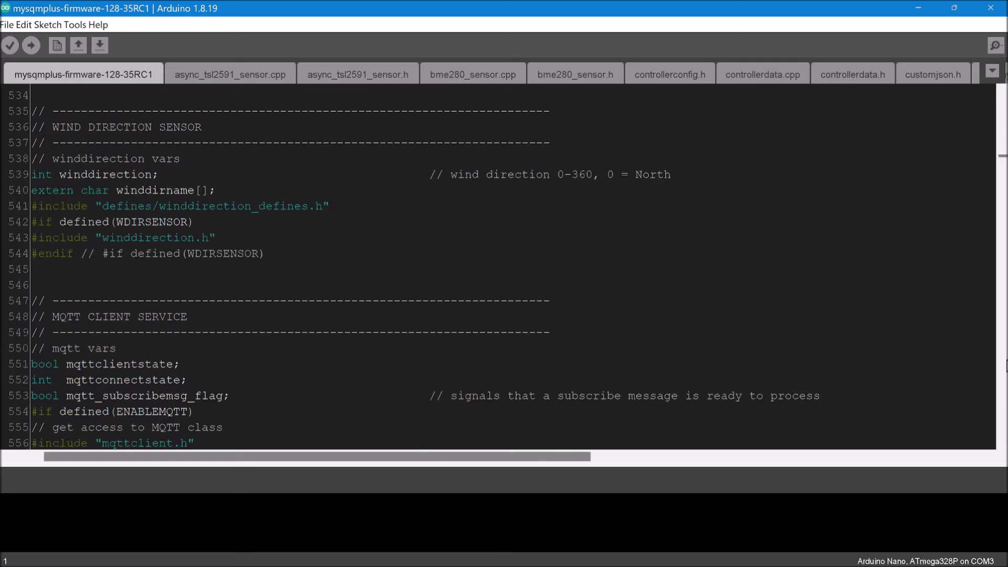
pyautogui.press('pagedown')
pyautogui.press('pagedown')
pyautogui.press('pagedown')
pyautogui.press('pagedown')
pyautogui.press('pagedown')
pyautogui.press('pagedown')
pyautogui.press('pagedown')
pyautogui.press('pagedown')
pyautogui.press('pagedown')
pyautogui.press('pagedown')
pyautogui.press('pagedown')
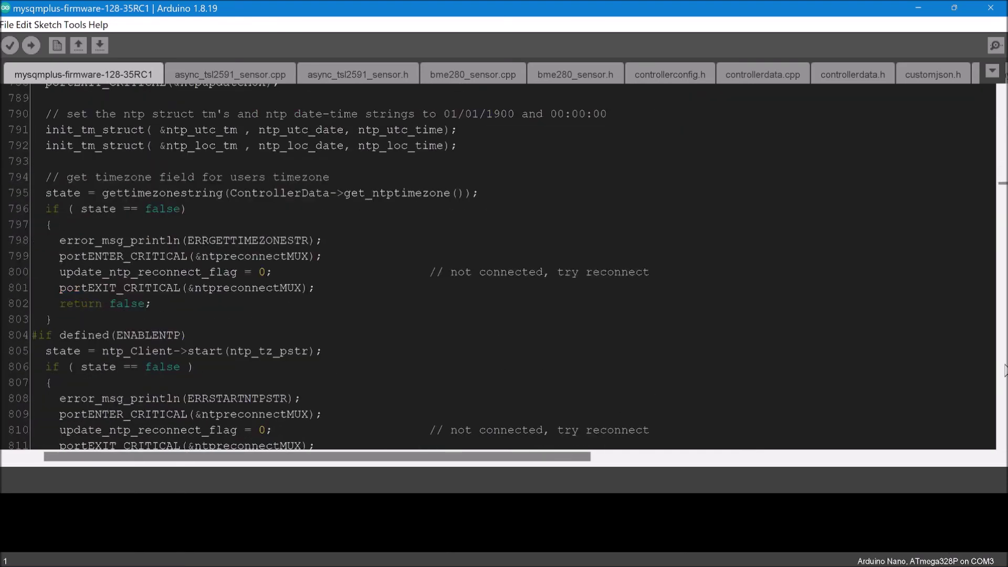
pyautogui.click(1004, 363)
pyautogui.click(1004, 364)
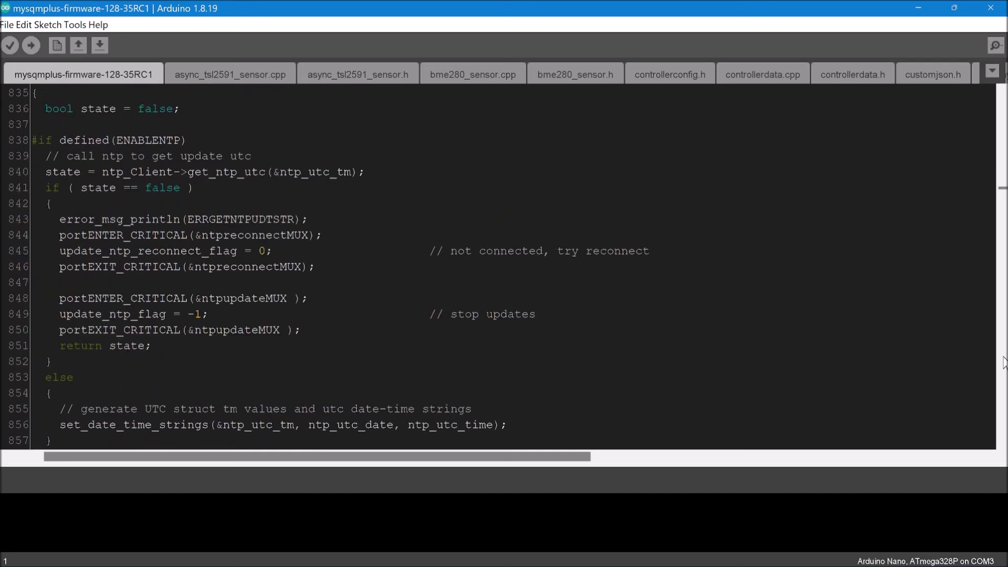
# Locate the start_ntpclient function and its comment header in the main firmware file.
pyautogui.scroll(6, 1004, 363)
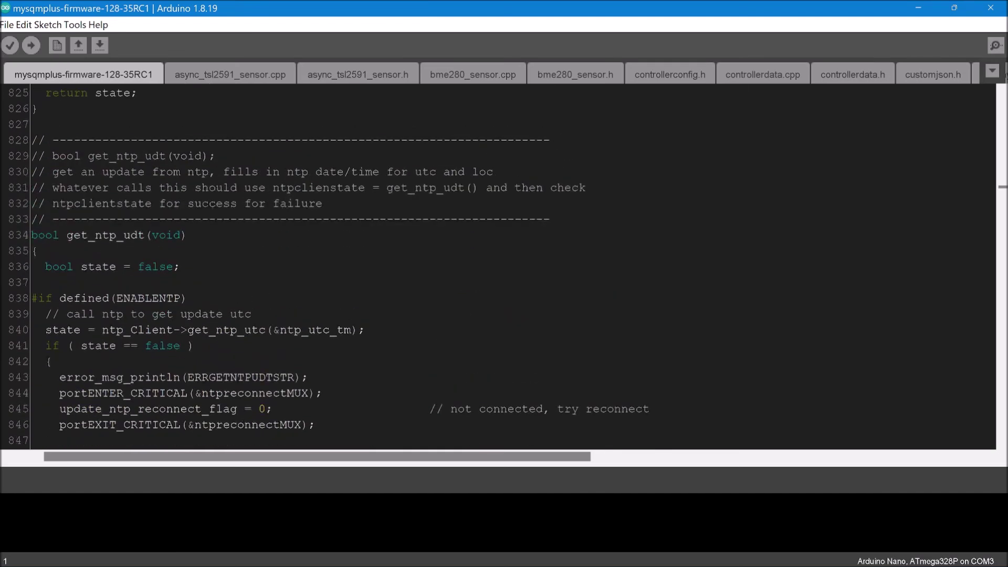
pyautogui.scroll(11, 499, 263)
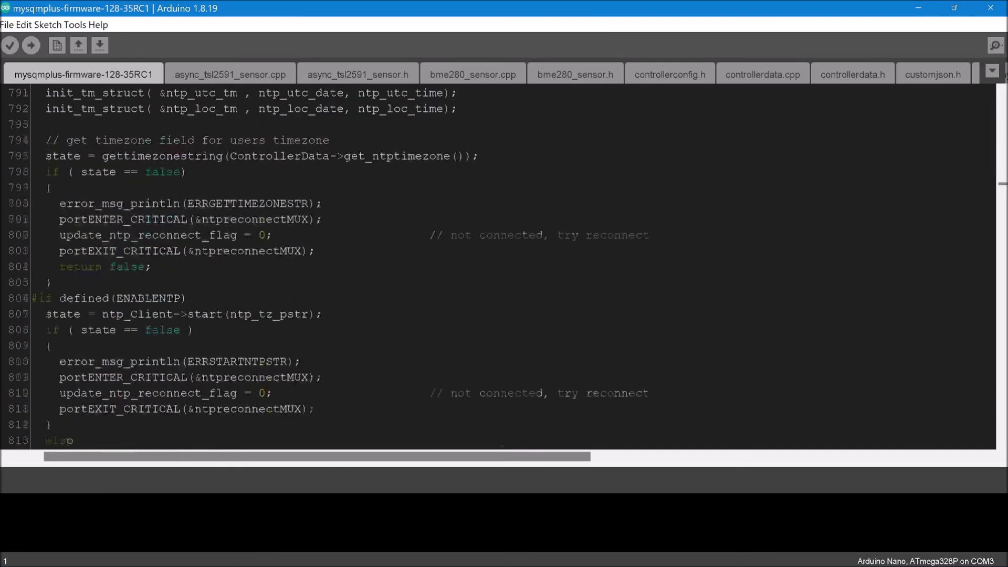
pyautogui.scroll(5, 499, 263)
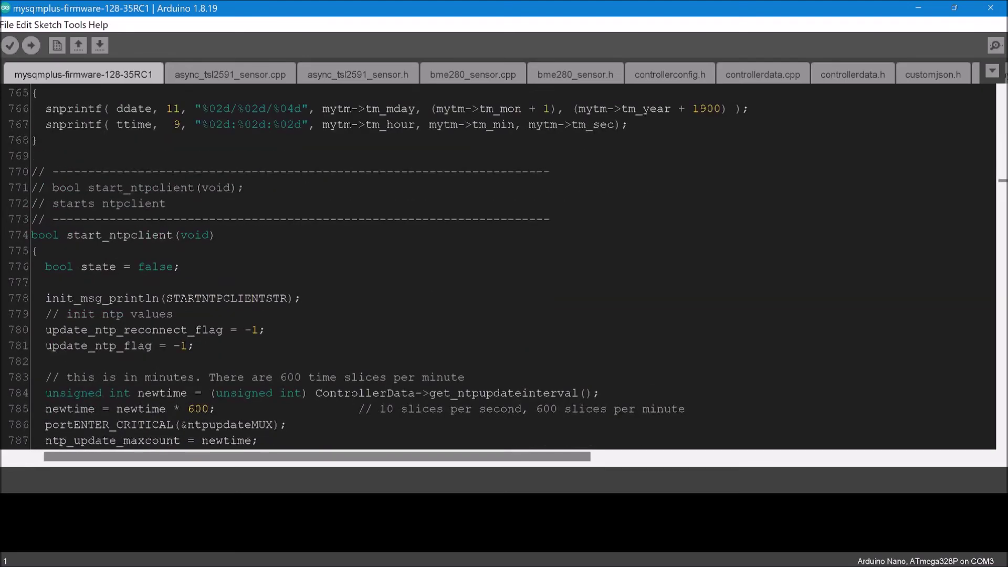
pyautogui.scroll(-1, 499, 263)
pyautogui.scroll(-3, 499, 262)
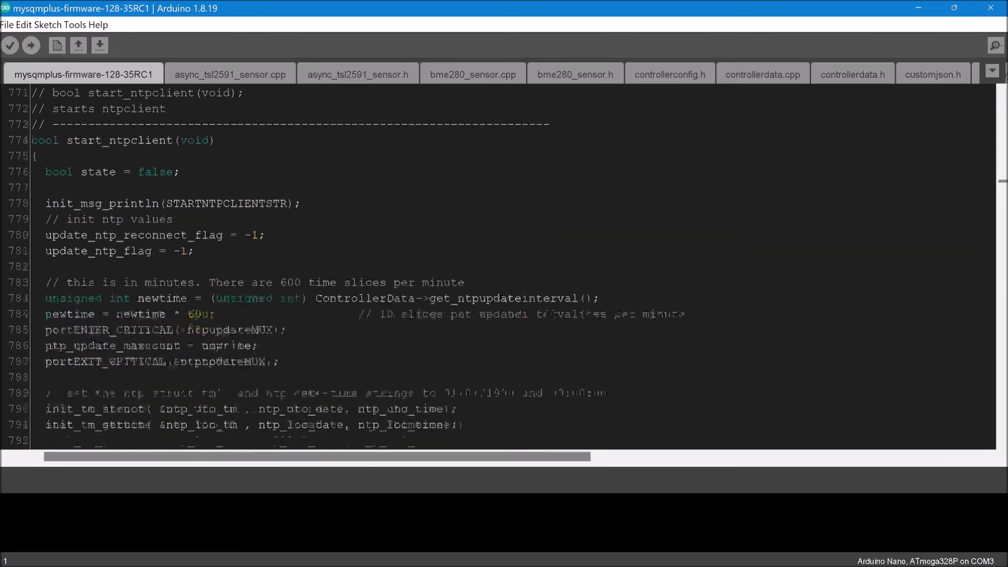
pyautogui.scroll(2, 499, 263)
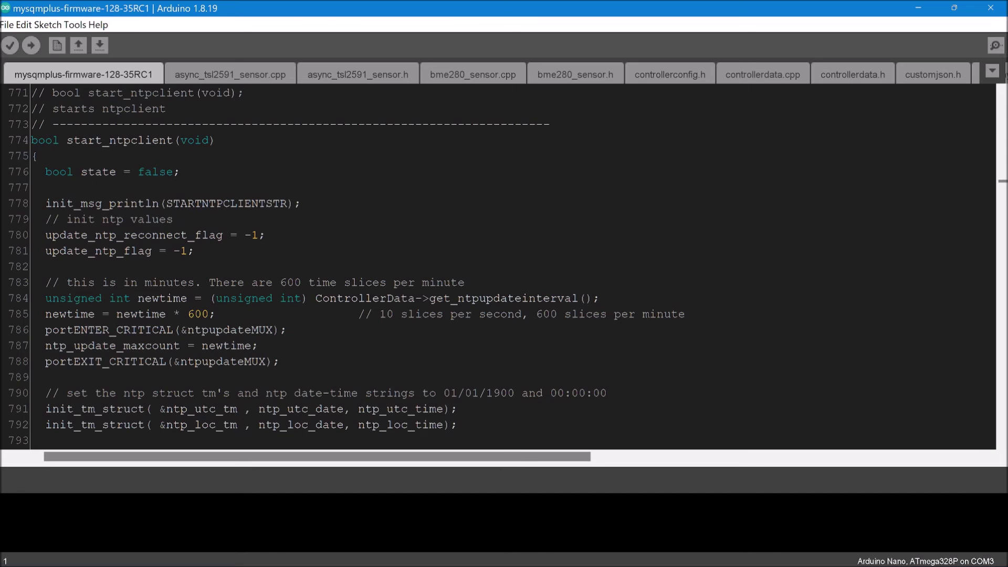
pyautogui.scroll(1, 505, 268)
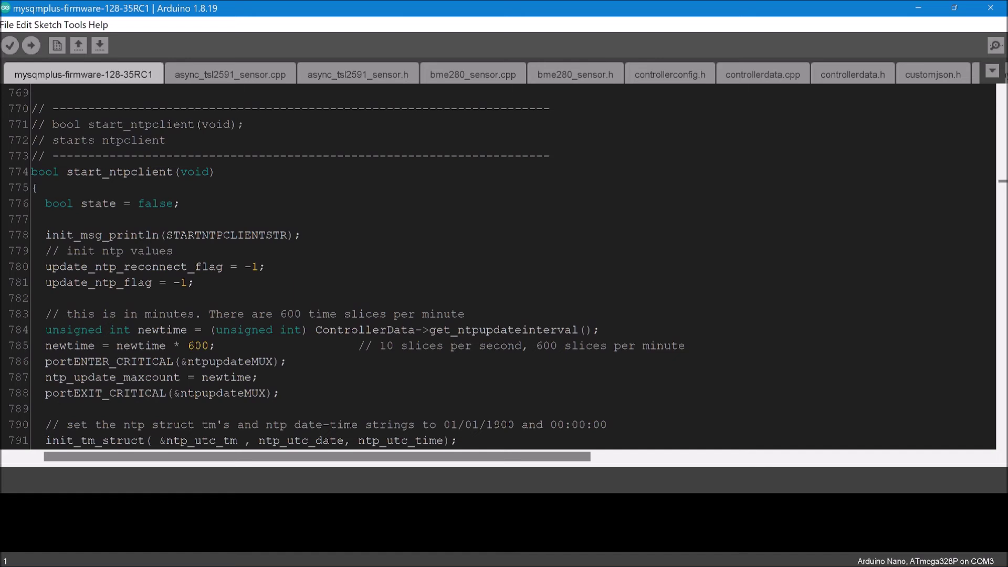
# Highlight the comment block and definition line of start_ntpclient, and the prototype line within its comment block.
pyautogui.moveTo(215, 171); pyautogui.dragTo(32, 108)
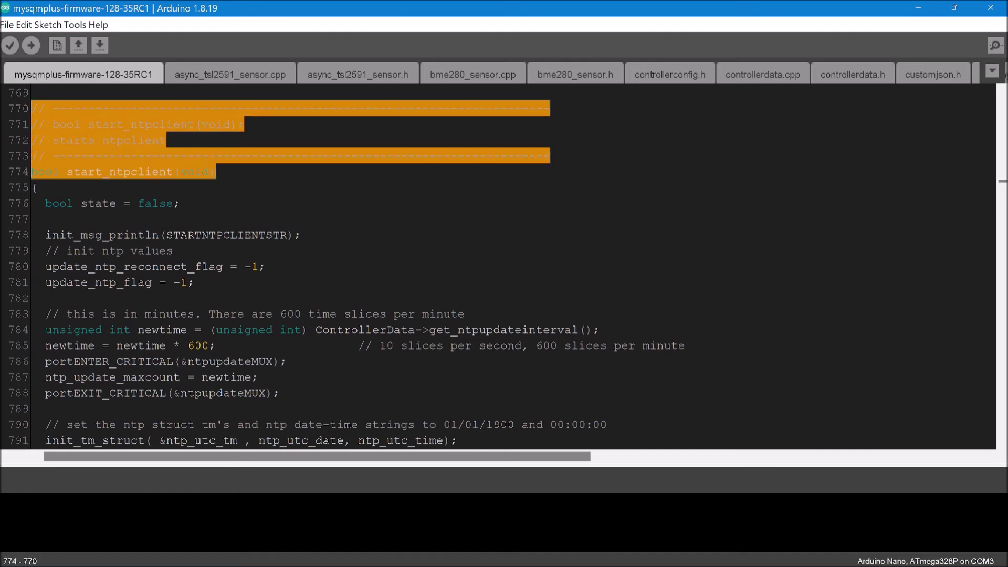
pyautogui.click(153, 156)
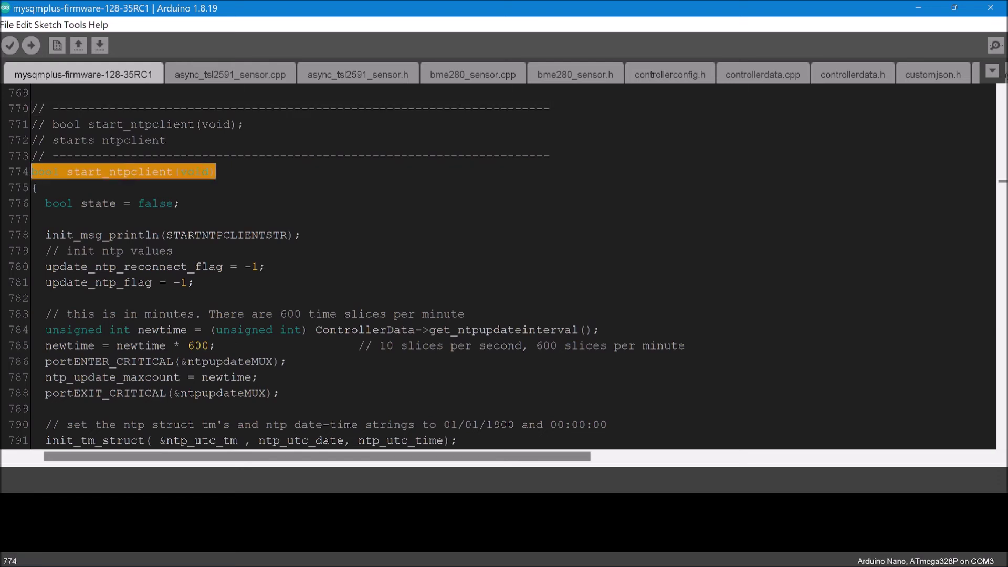
pyautogui.click(88, 156)
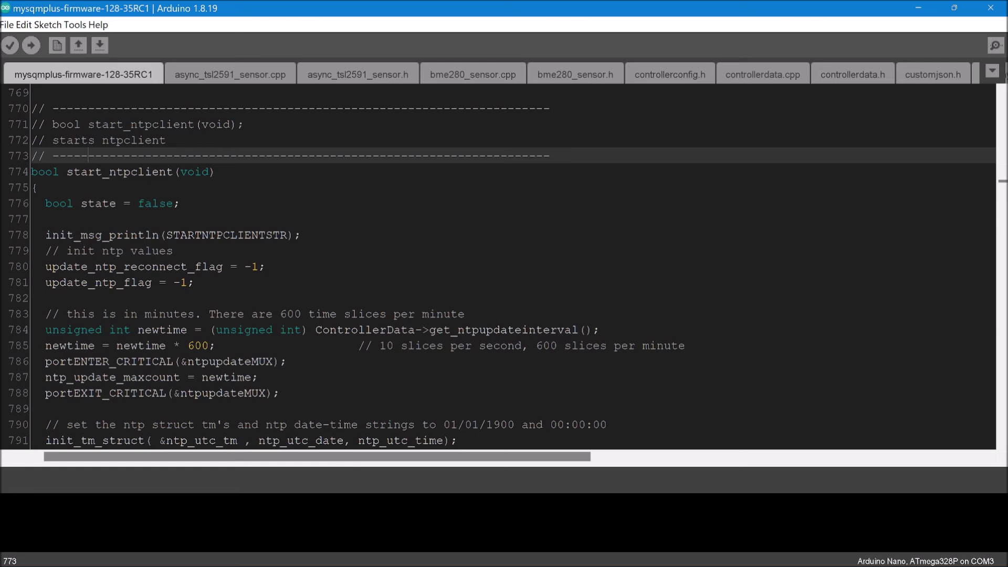
pyautogui.press('Up')
pyautogui.press('Up')
pyautogui.hotkey('shift', 'End')
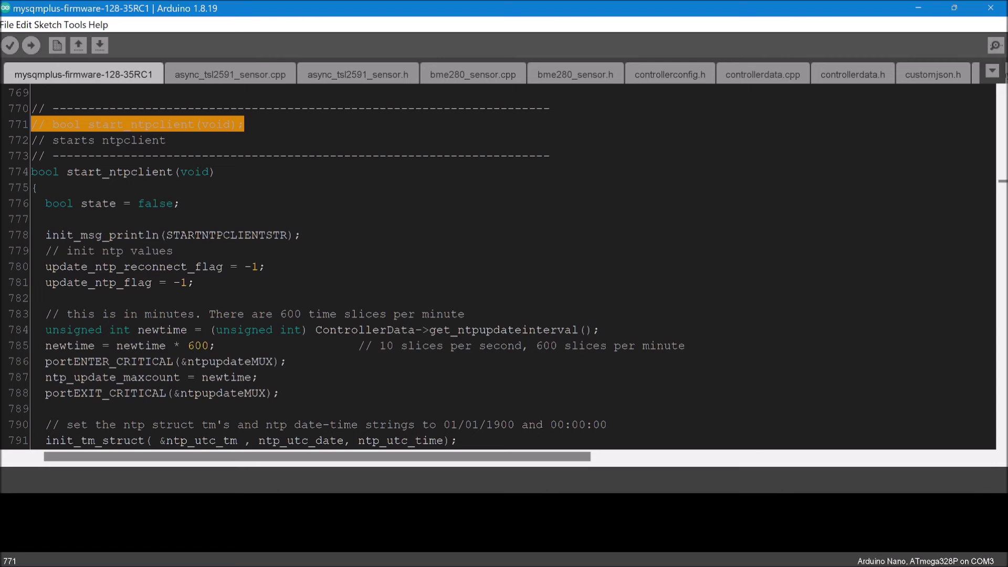
# Highlight the start_ntpclient code from the init_msg_println call through the portEXIT_CRITICAL(&ntpupdateMUX) line.
pyautogui.click(180, 203)
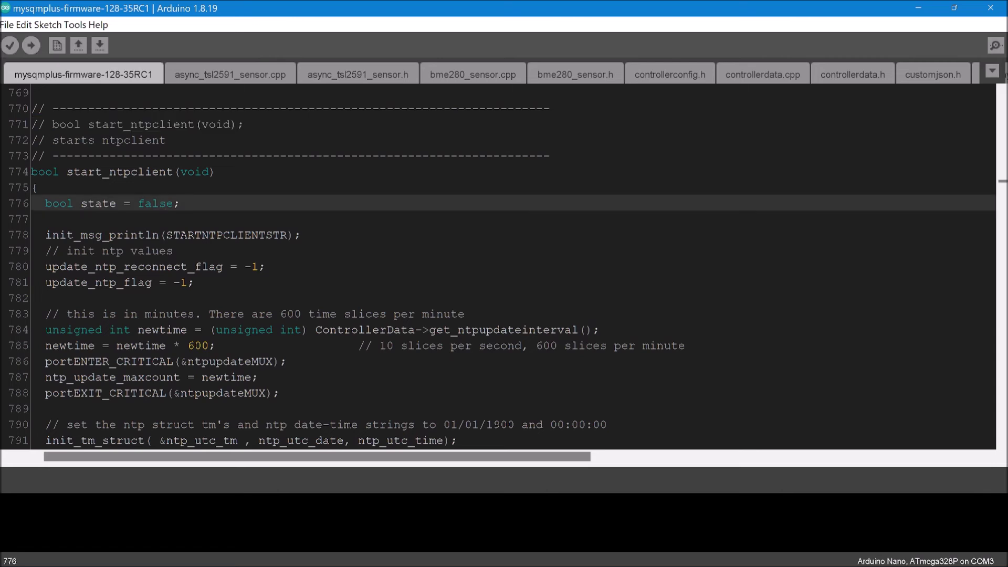
pyautogui.scroll(-1, 170, 203)
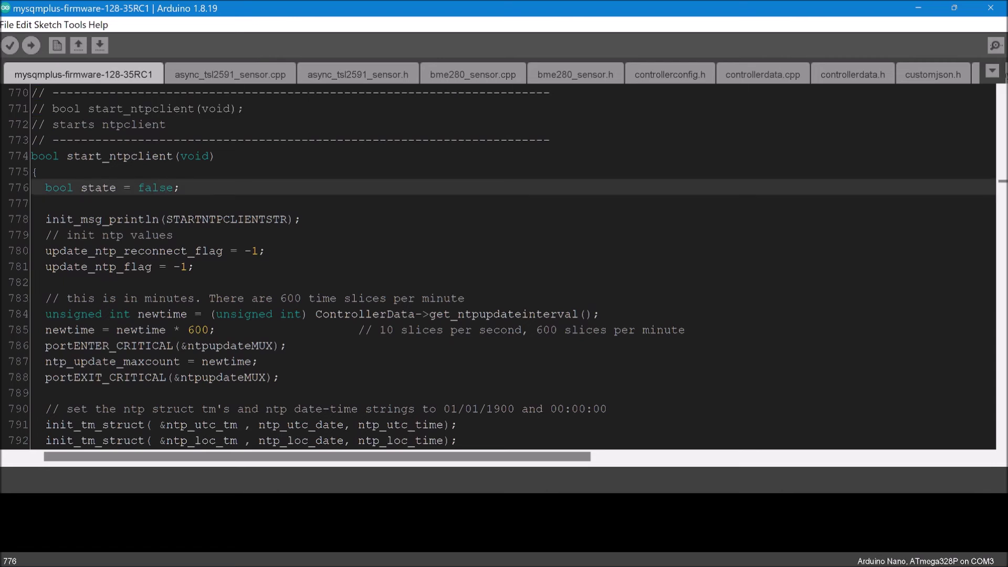
pyautogui.click(87, 156)
pyautogui.moveTo(280, 377); pyautogui.dragTo(31, 219)
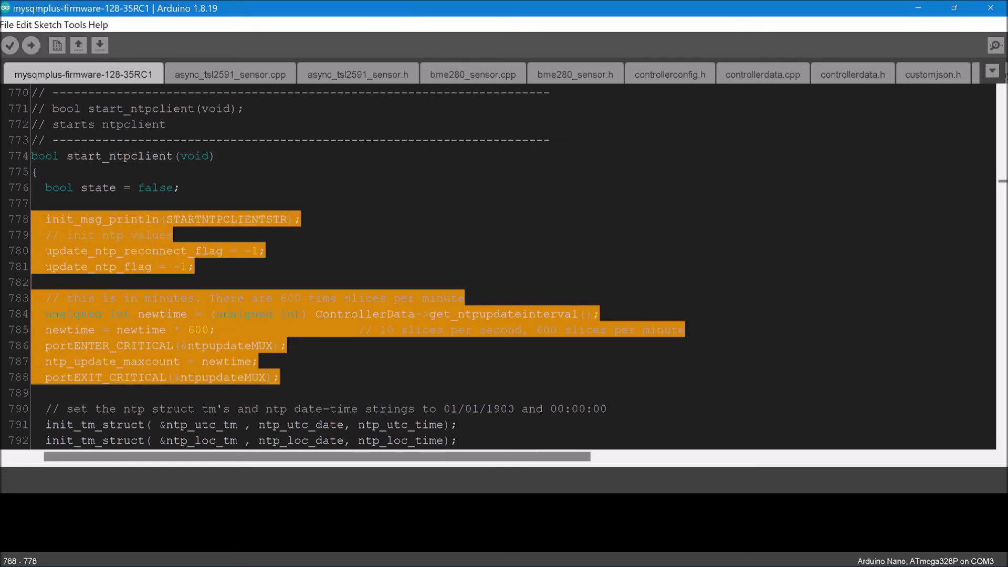
pyautogui.click(294, 219)
# Highlight the #if defined(ENABLENTP) line within start_ntpclient.
pyautogui.scroll(-3, 294, 219)
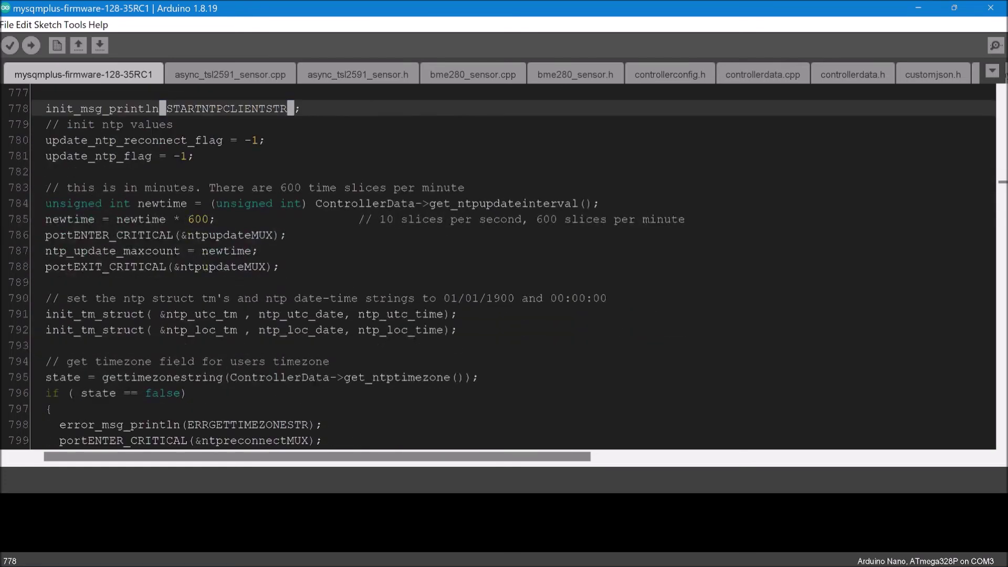
pyautogui.scroll(-7, 502, 268)
pyautogui.moveTo(187, 204); pyautogui.dragTo(31, 204)
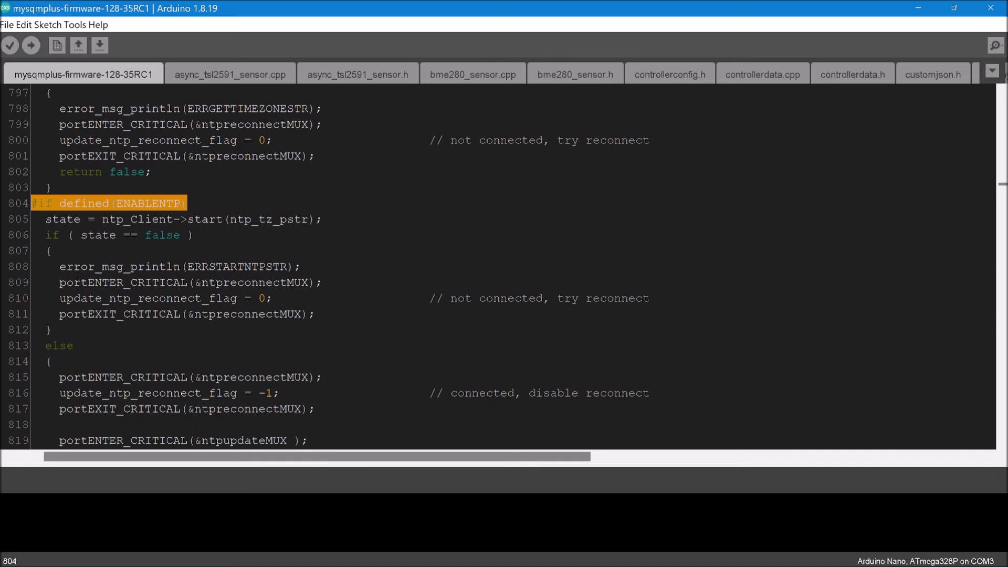
pyautogui.click(116, 219)
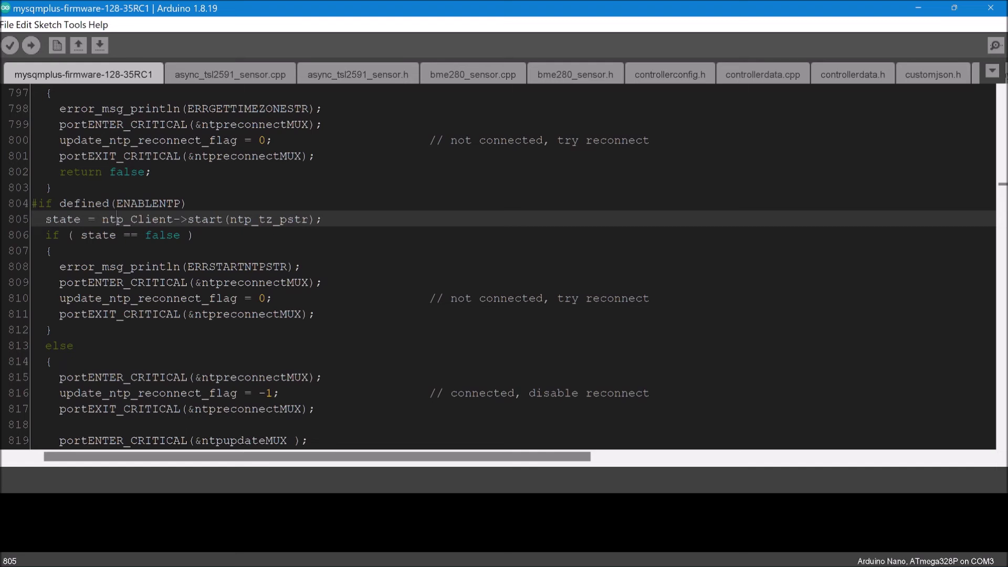
# Highlight the ntp_Client->start(ntp_tz_pstr) line in start_ntpclient and view the rest of the conditional block.
pyautogui.scroll(-4, 502, 268)
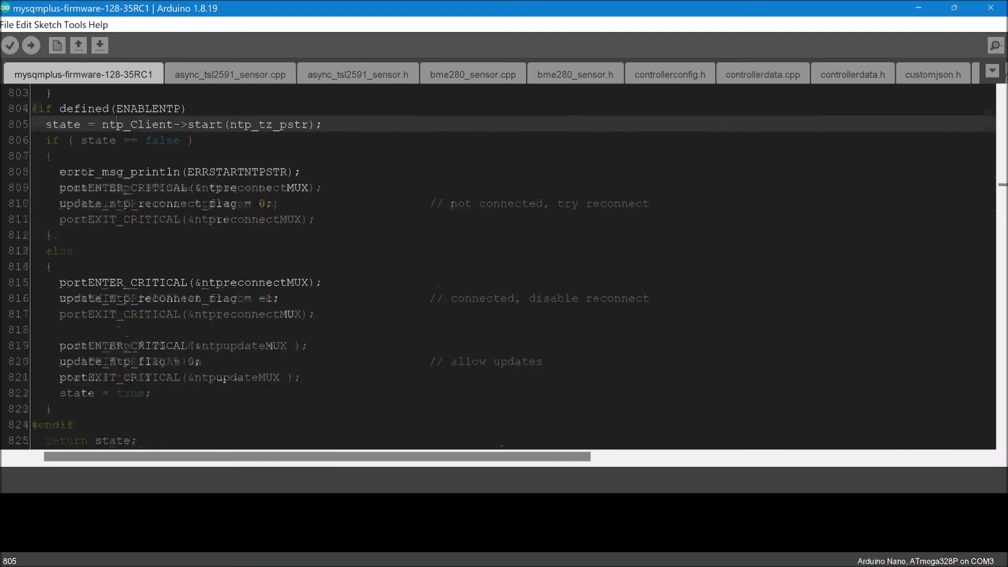
pyautogui.scroll(2, 503, 267)
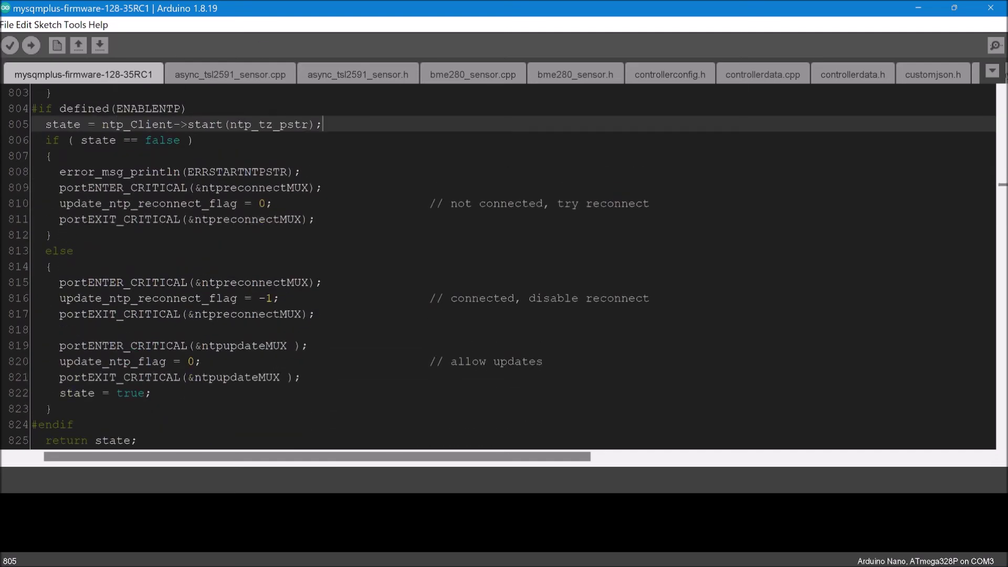
pyautogui.hotkey('shift', 'Home')
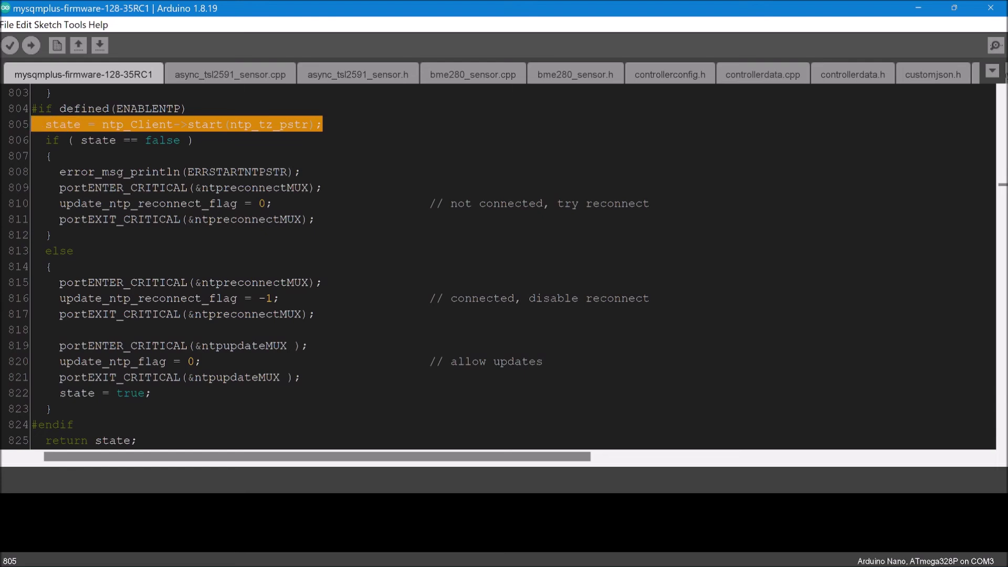
pyautogui.scroll(-1, 503, 268)
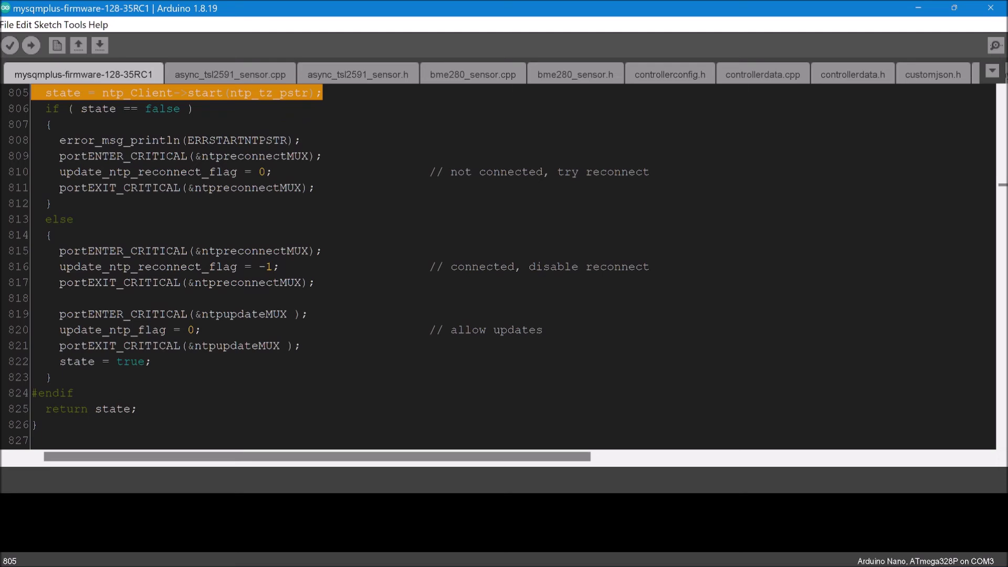
pyautogui.click(368, 188)
# Examine the commented functions from get_ntp_udt through the RTC, display and TSL2591 functions to start_mqtt, and return to the file's beginning.
pyautogui.scroll(-4, 368, 187)
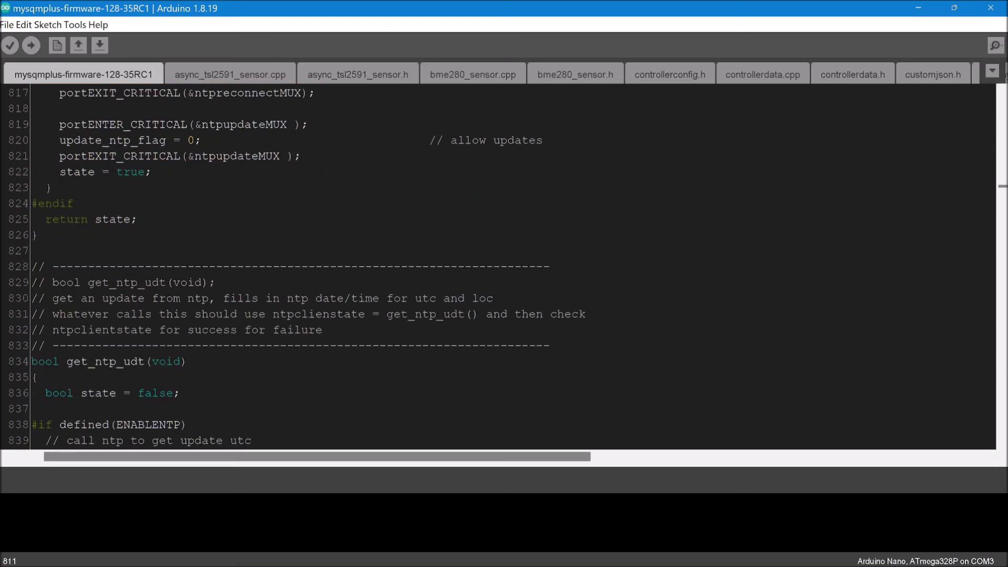
pyautogui.scroll(-20, 499, 266)
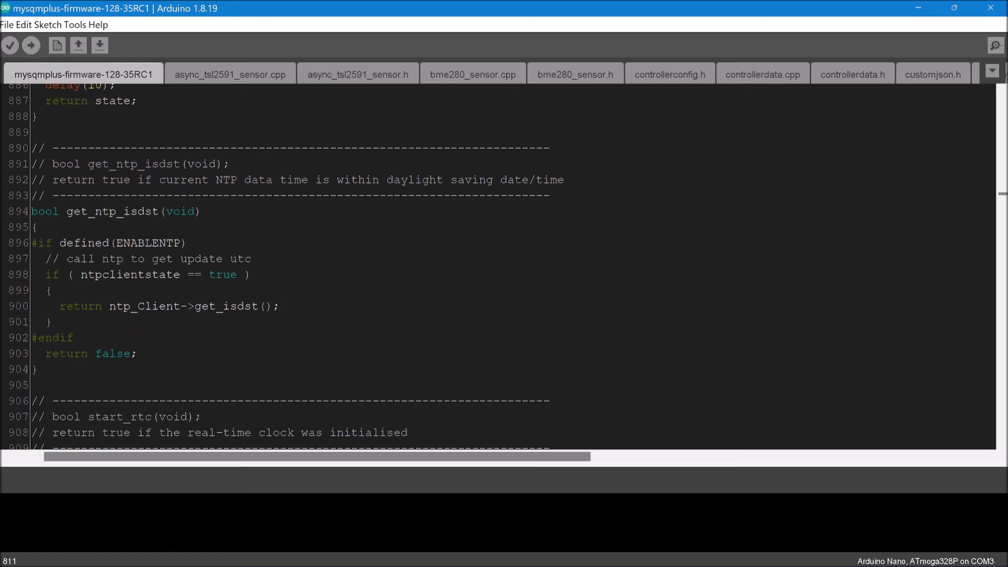
pyautogui.scroll(-12, 504, 265)
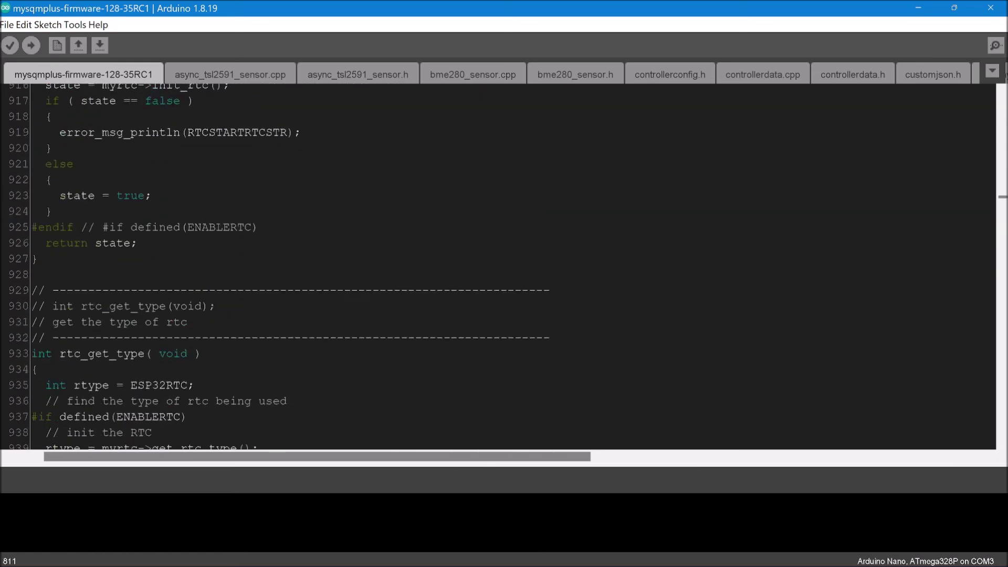
pyautogui.scroll(-15, 504, 265)
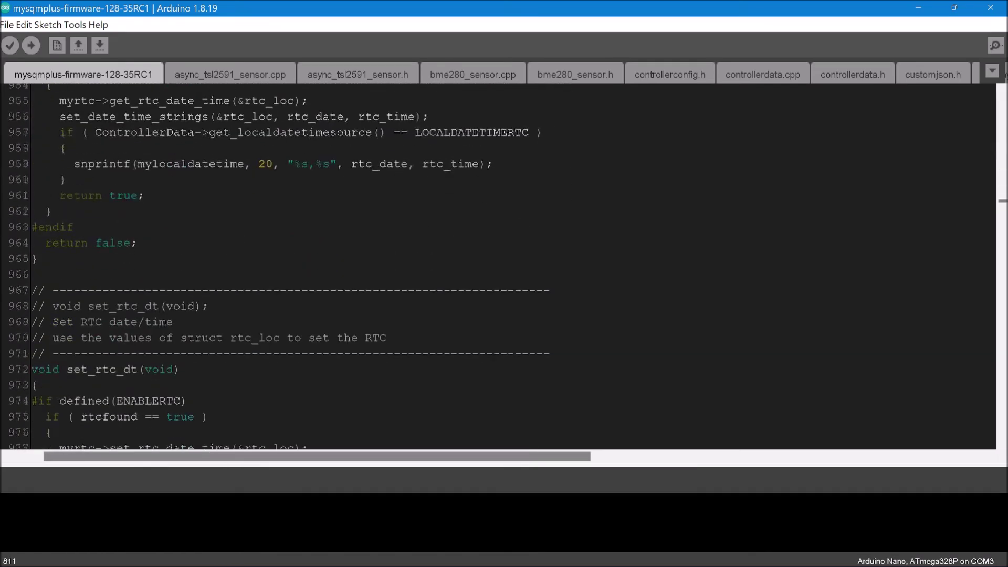
pyautogui.scroll(-11, 505, 266)
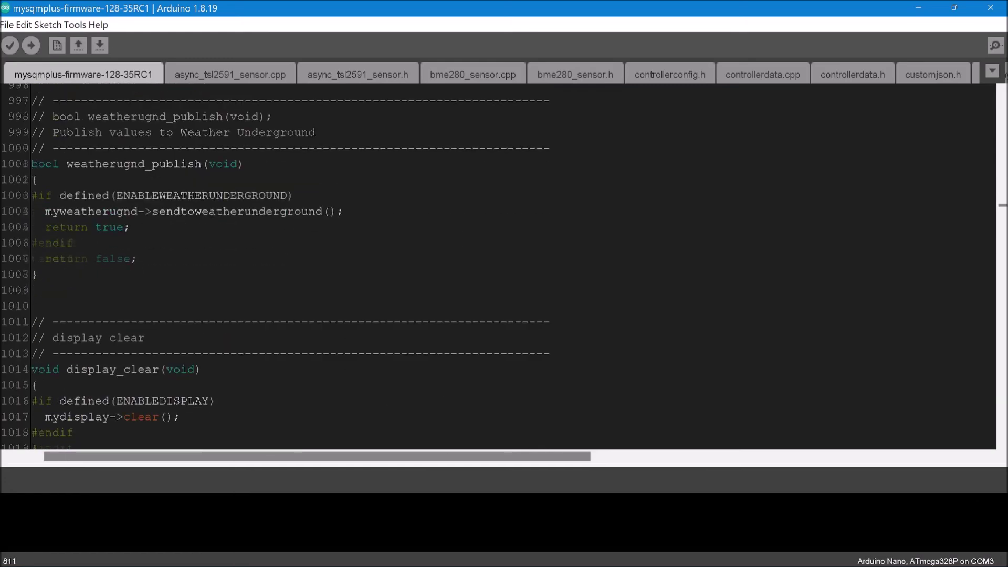
pyautogui.scroll(-13, 505, 265)
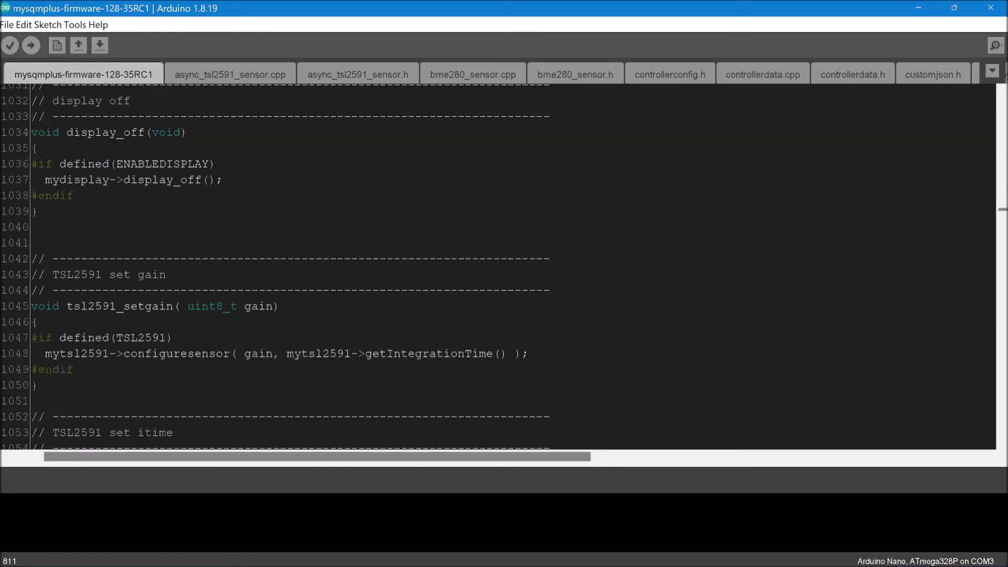
pyautogui.scroll(-2, 504, 266)
pyautogui.scroll(-12, 504, 265)
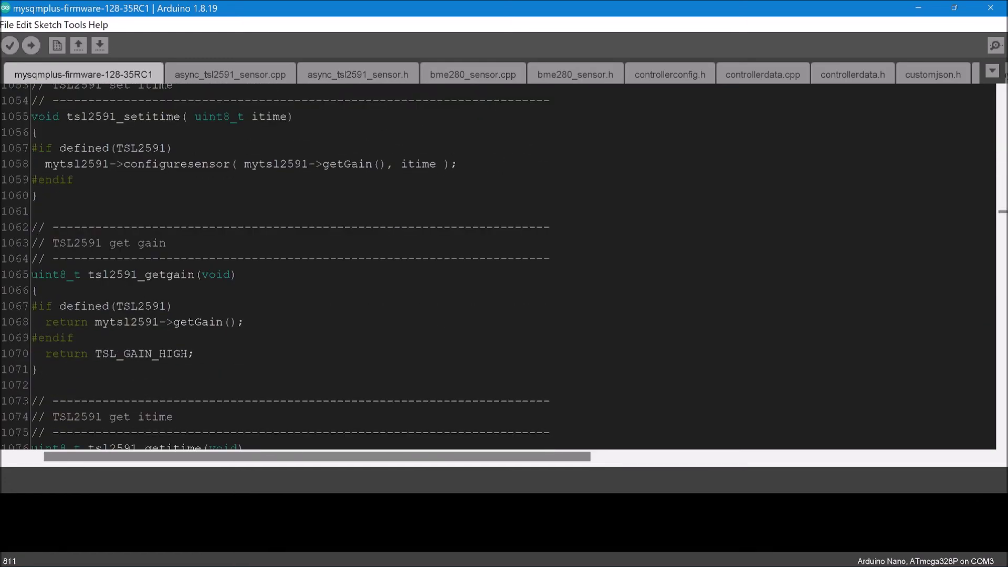
pyautogui.scroll(-7, 505, 265)
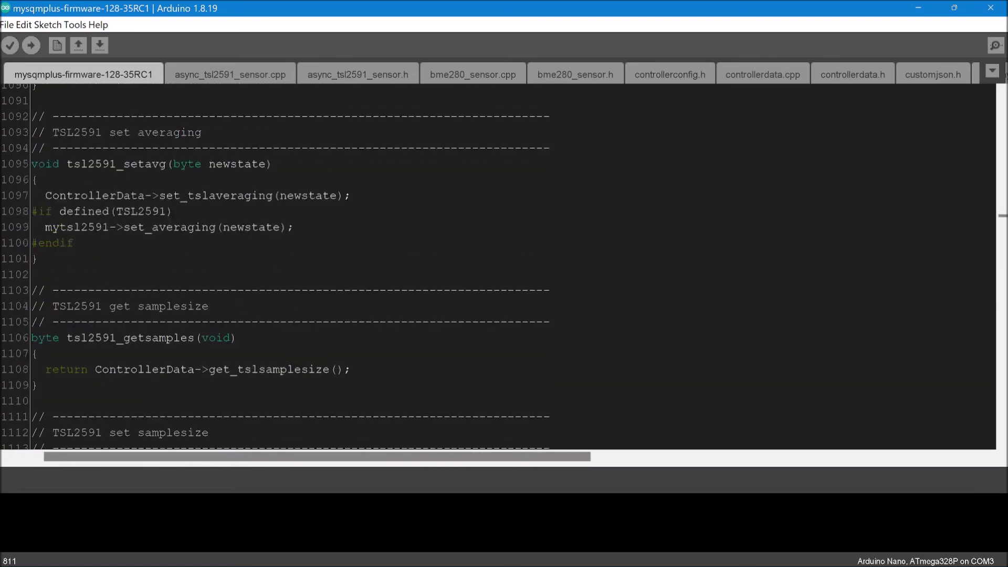
pyautogui.scroll(-10, 504, 265)
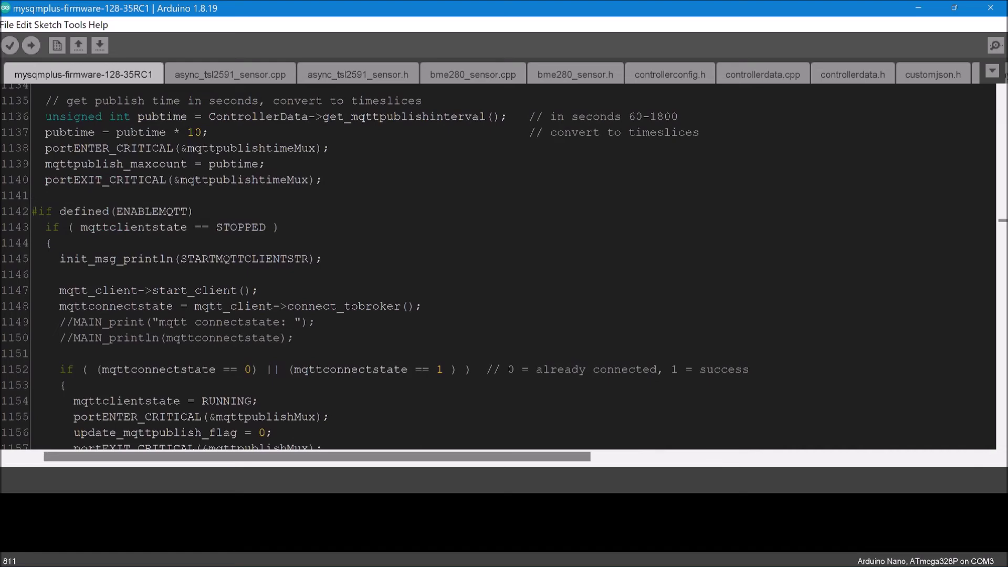
pyautogui.scroll(2, 504, 265)
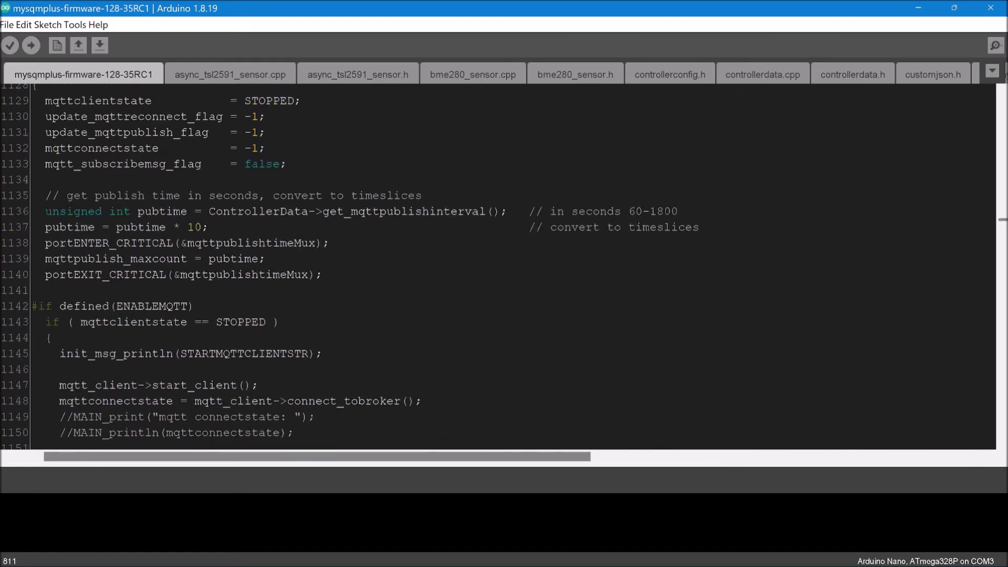
pyautogui.scroll(2, 504, 265)
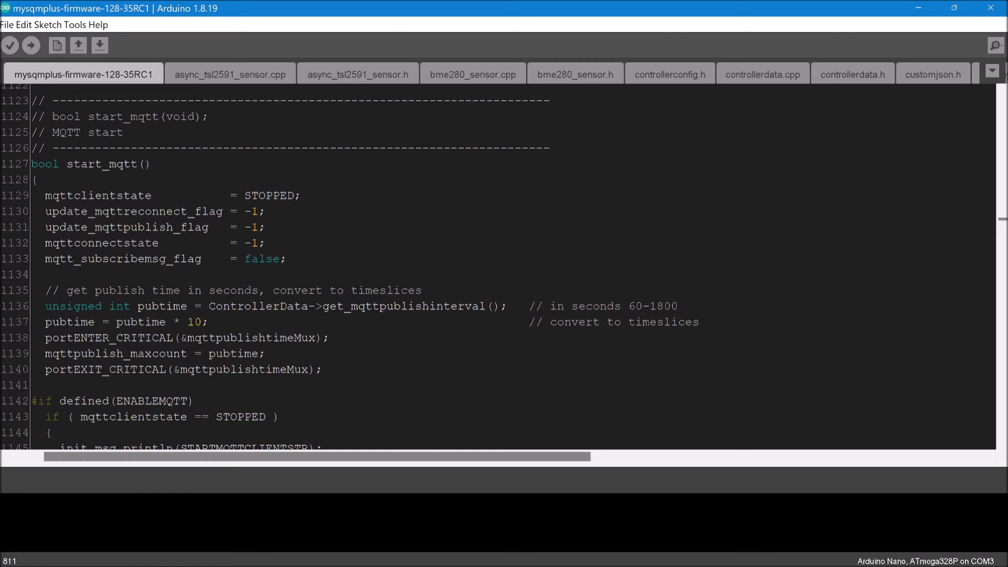
pyautogui.hotkey('ctrl', 'Home')
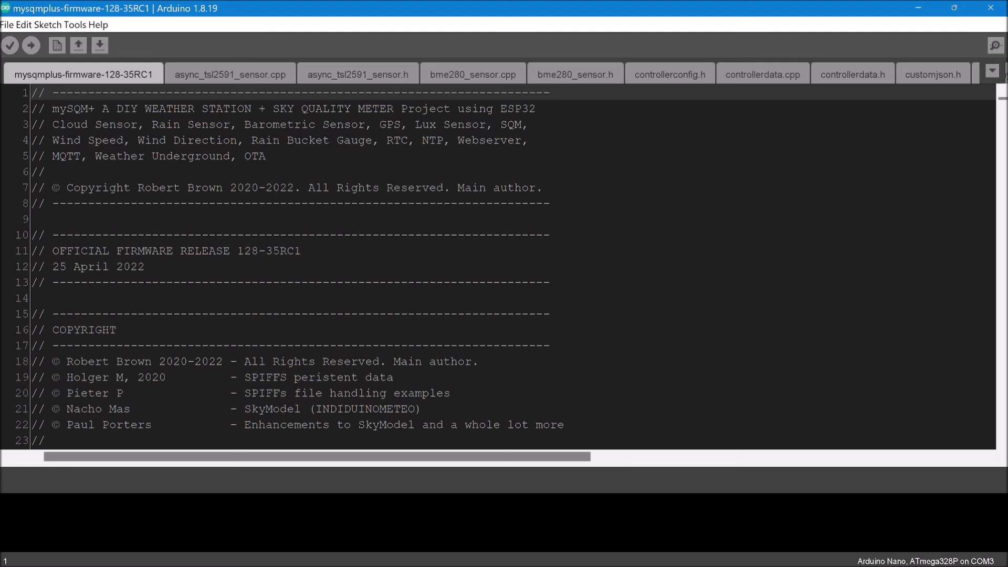
# Open async_tsl2591_sensor.cpp, controllerdata.cpp, display.cpp, managementserver.cpp and gps.cpp in turn to view their header comments.
pyautogui.click(262, 71)
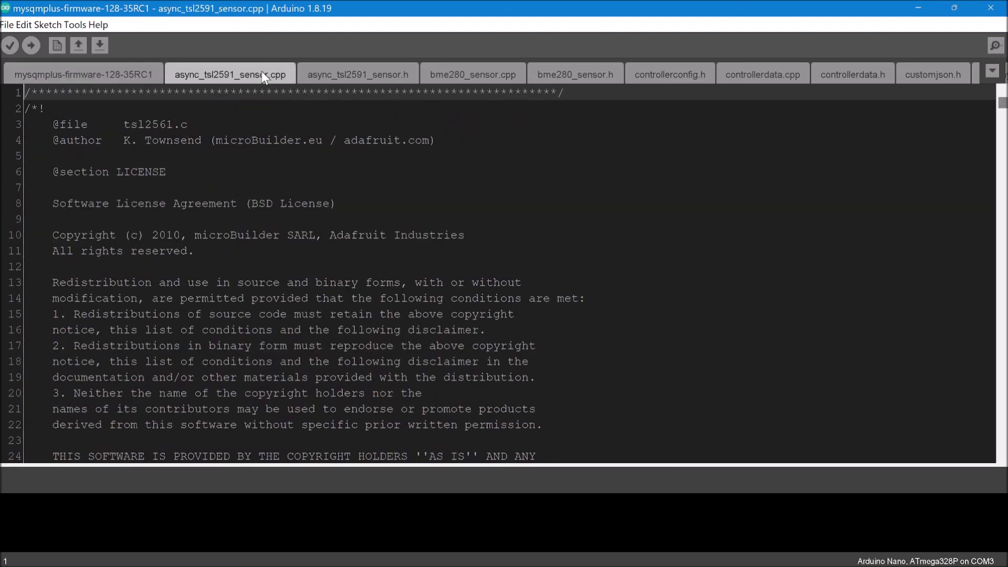
pyautogui.click(741, 77)
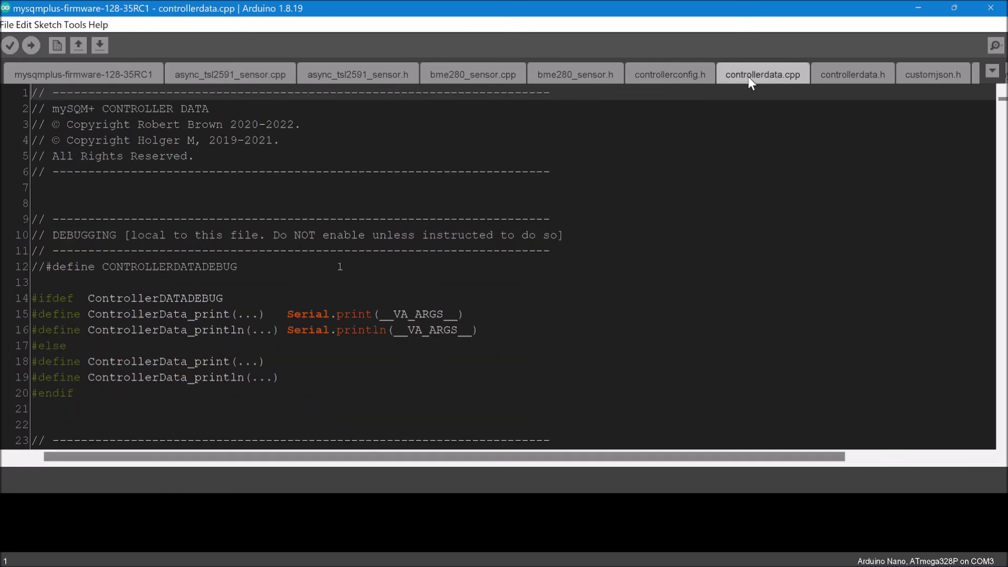
pyautogui.click(993, 72)
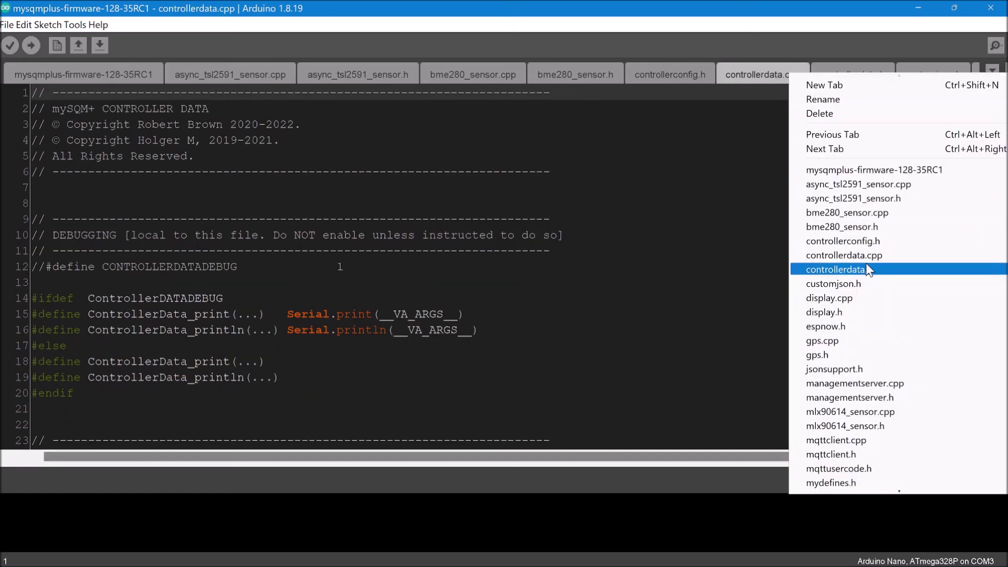
pyautogui.click(848, 299)
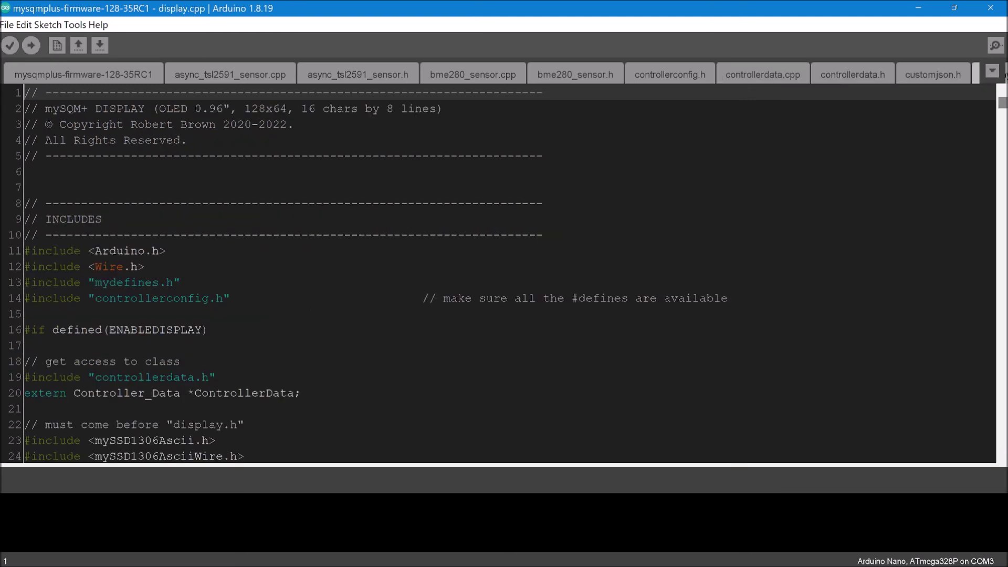
pyautogui.click(991, 73)
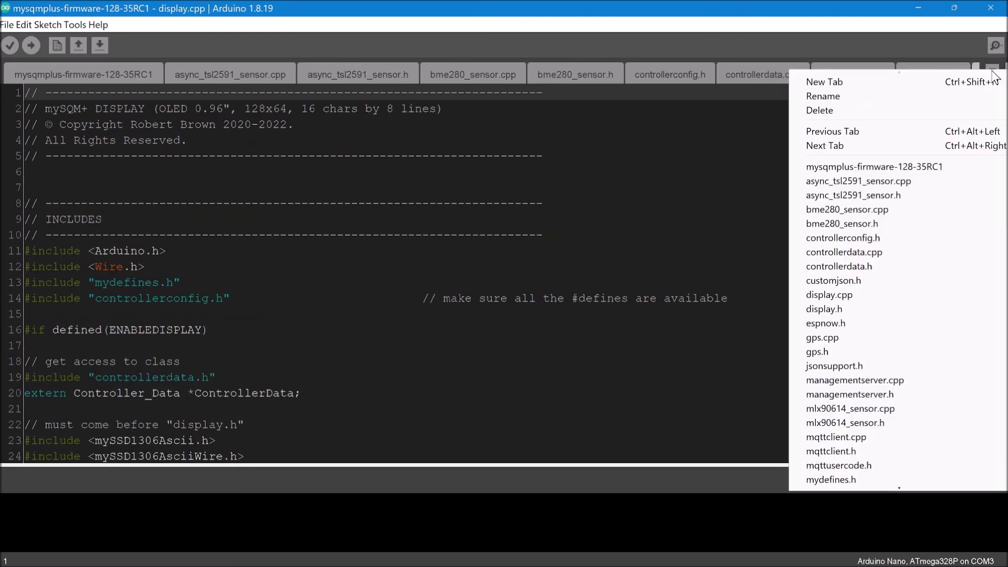
pyautogui.click(889, 383)
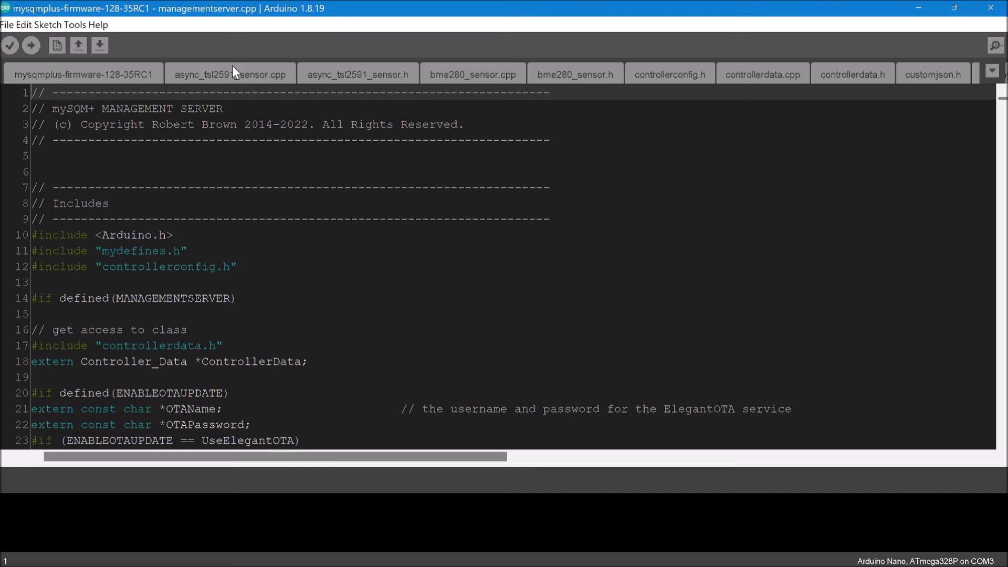
pyautogui.click(991, 70)
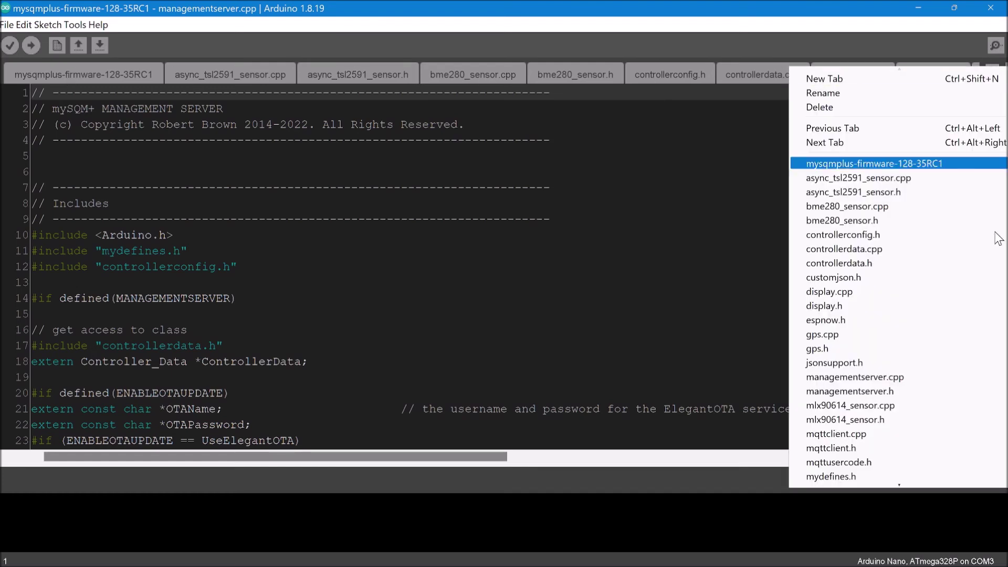
pyautogui.click(888, 339)
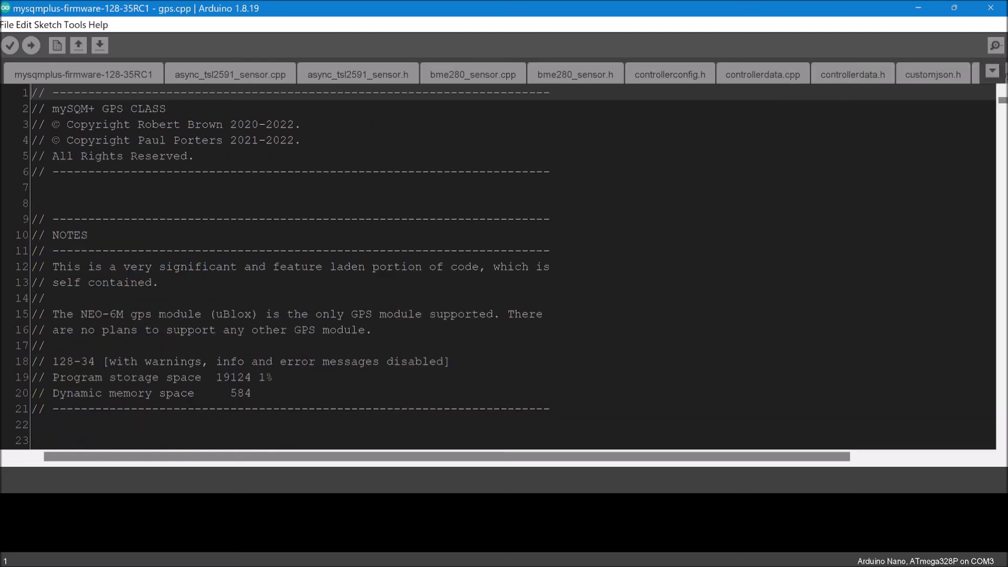
# Highlight BME280SENSOR in the sensors section of controllerconfig.h, and return to the main mysqmplus-firmware-128-35RC1 file.
pyautogui.click(655, 74)
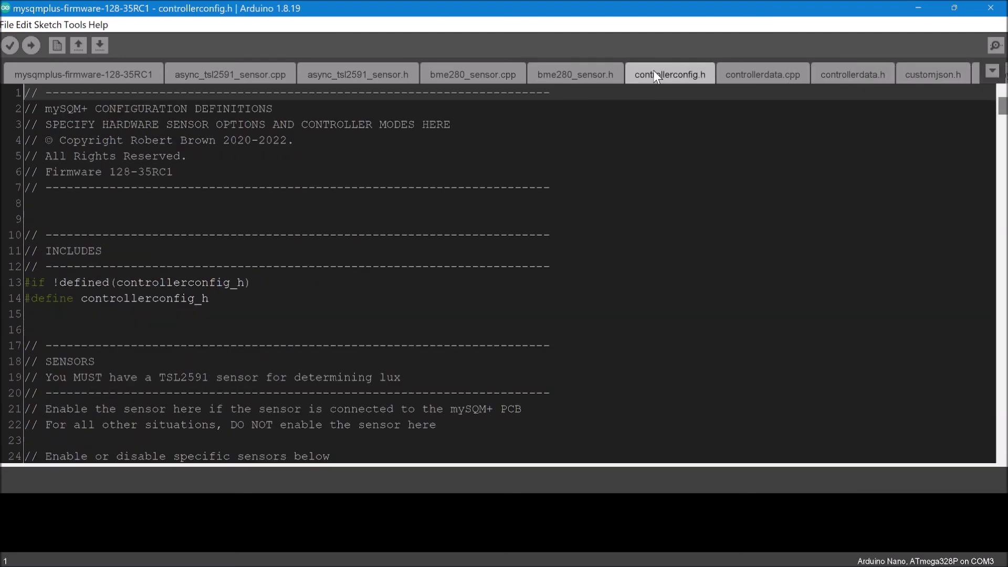
pyautogui.scroll(-6, 499, 273)
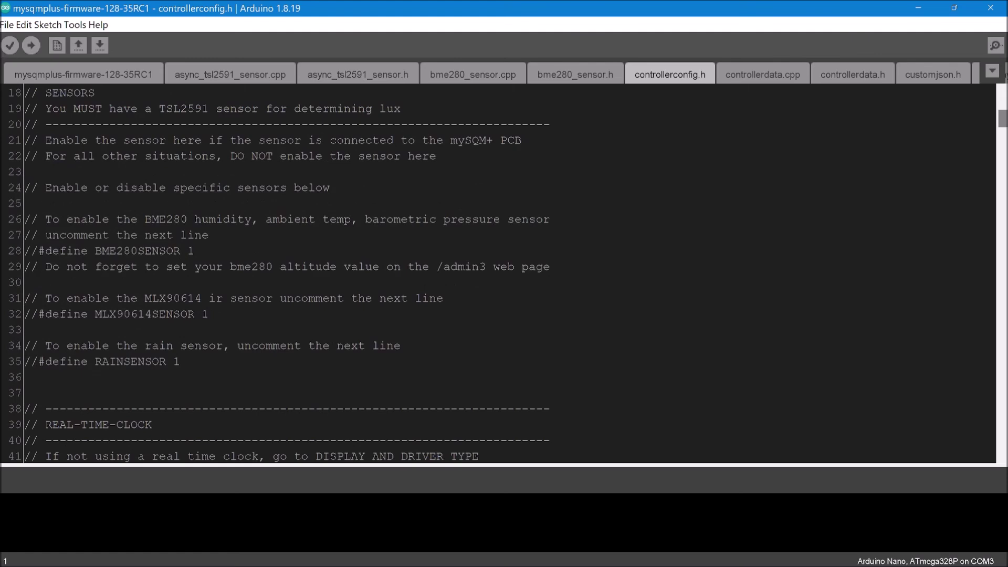
pyautogui.doubleClick(137, 250)
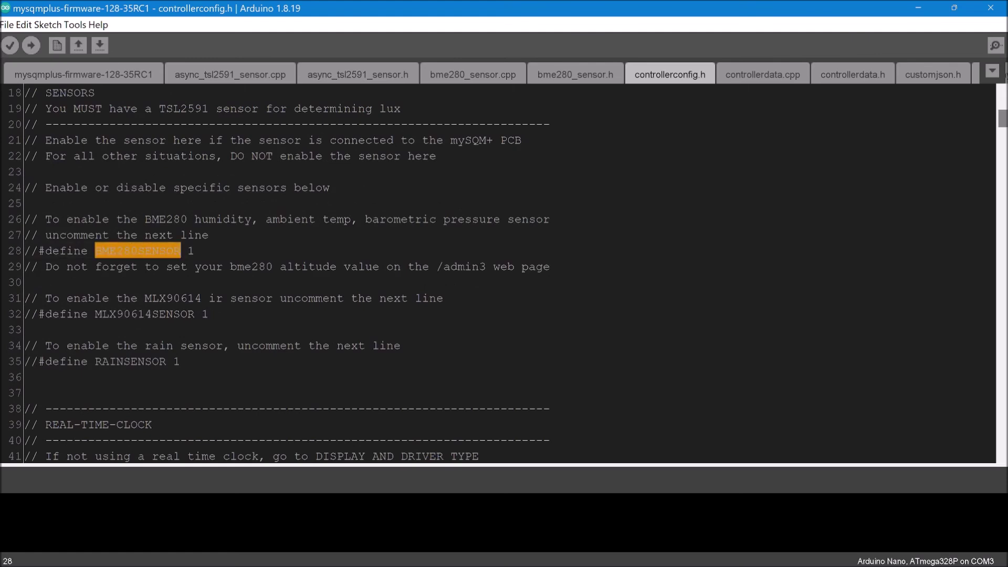
pyautogui.click(24, 282)
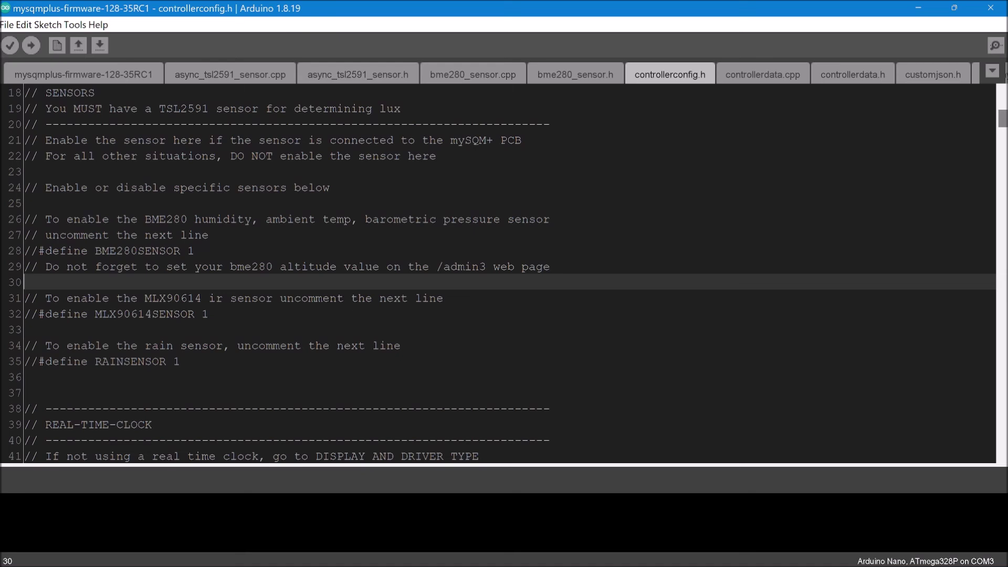
pyautogui.click(91, 75)
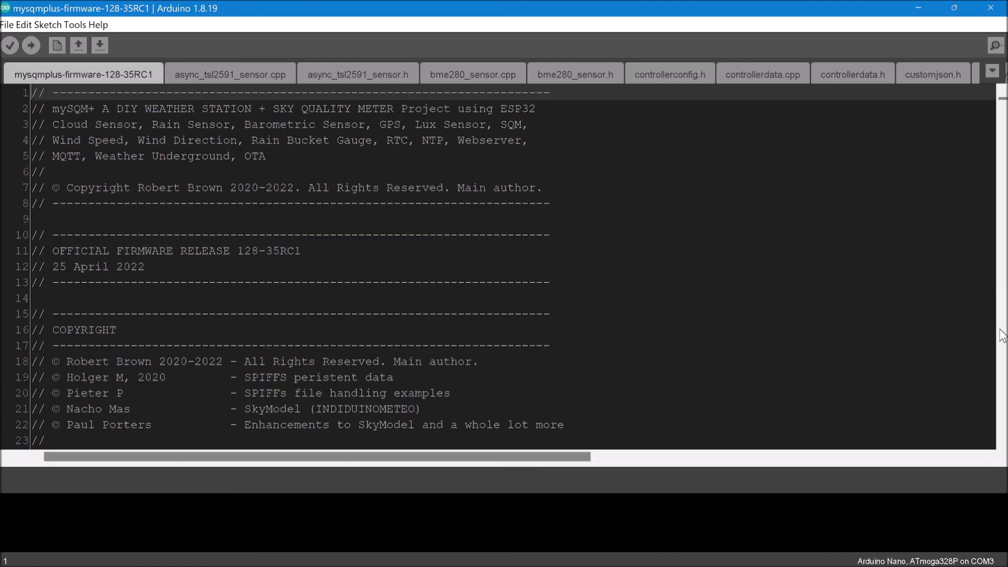
# Locate the start_ntpclient function in the main firmware file and examine its header comment and opening lines.
pyautogui.scroll(-20, 504, 268)
pyautogui.scroll(-20, 1007, 367)
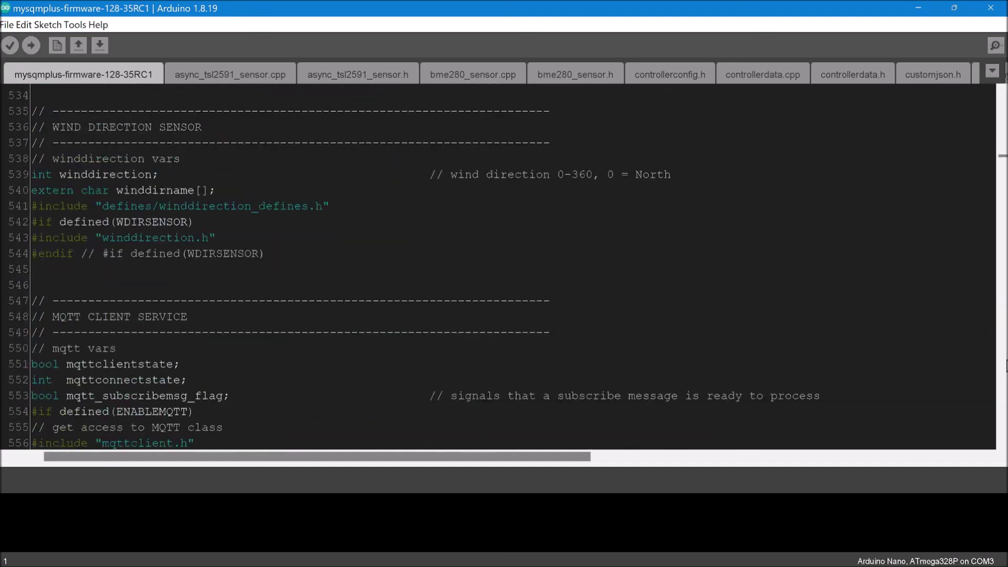
pyautogui.scroll(-20, 1006, 366)
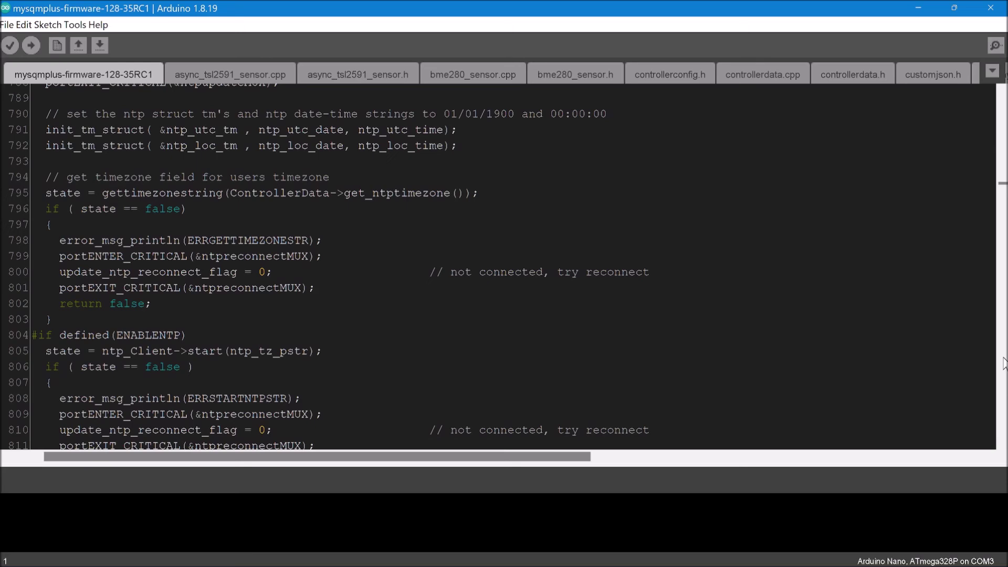
pyautogui.scroll(-8, 1005, 362)
pyautogui.scroll(-8, 1005, 362)
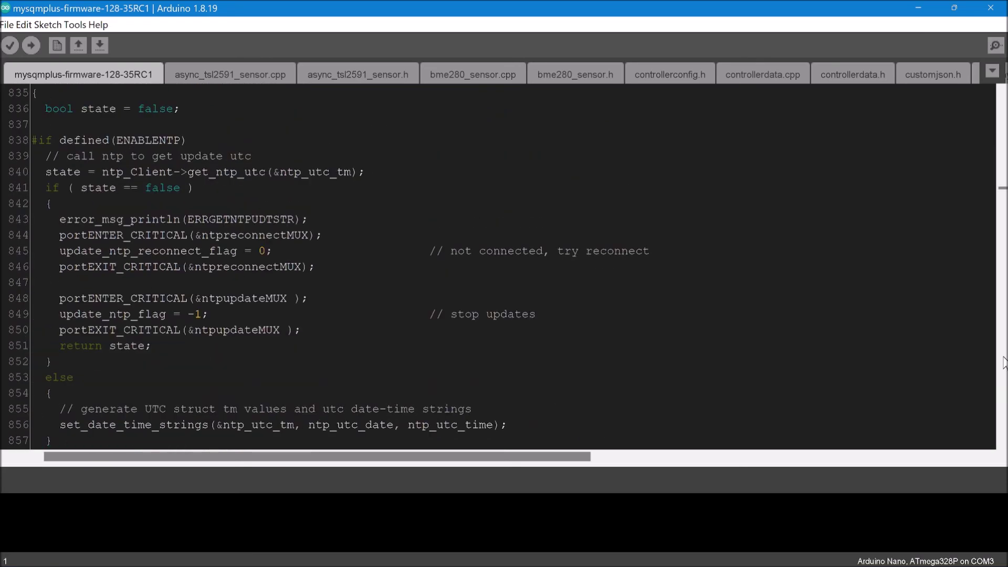
pyautogui.scroll(4, 1005, 362)
pyautogui.scroll(11, 504, 268)
pyautogui.scroll(9, 504, 268)
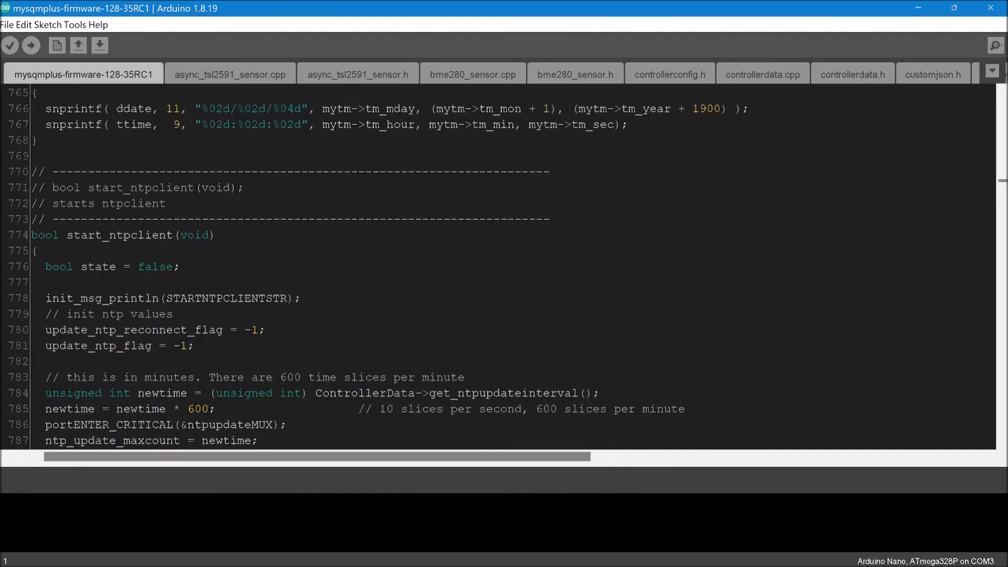
pyautogui.scroll(-2, 505, 268)
pyautogui.scroll(-3, 505, 268)
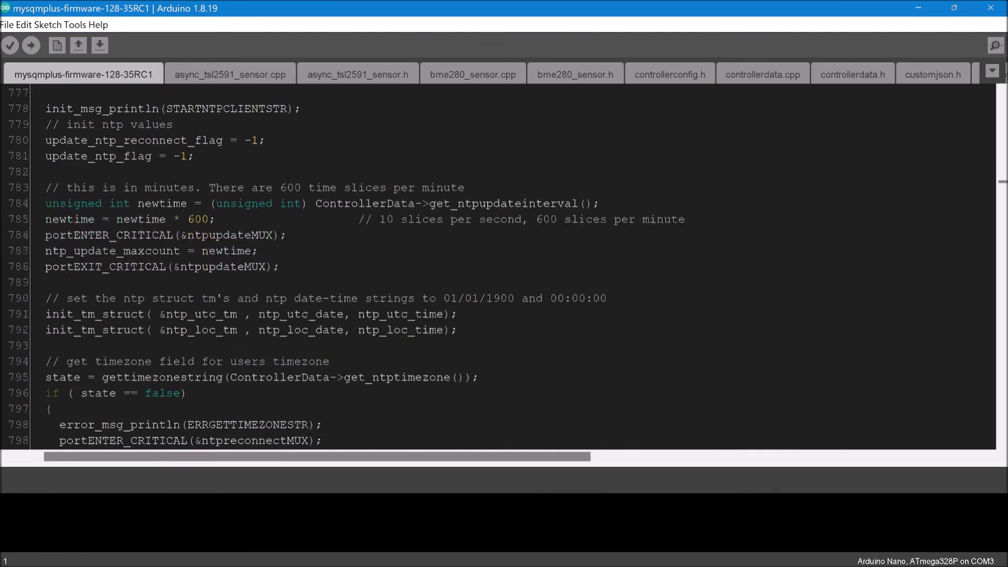
pyautogui.scroll(2, 504, 268)
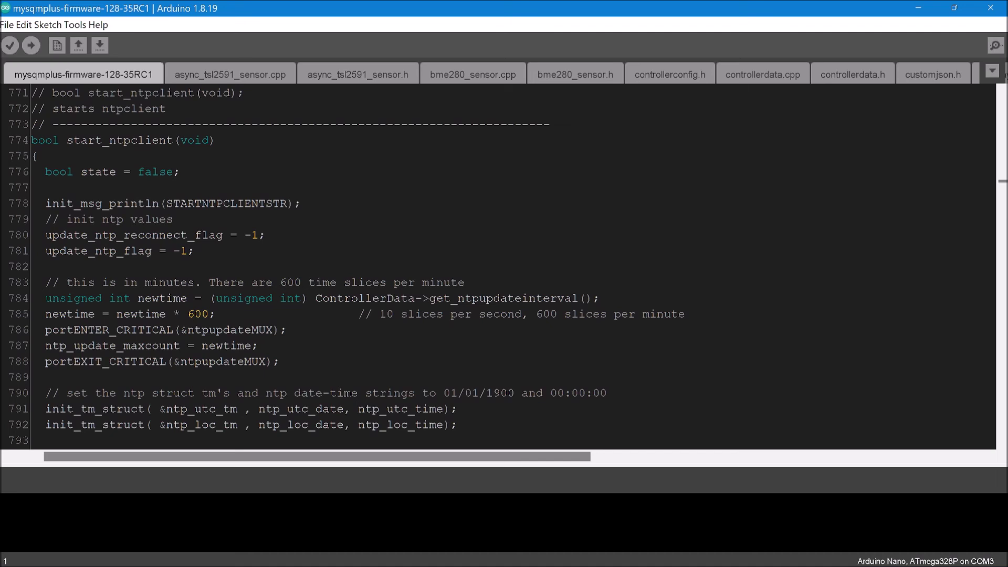
pyautogui.scroll(2, 505, 268)
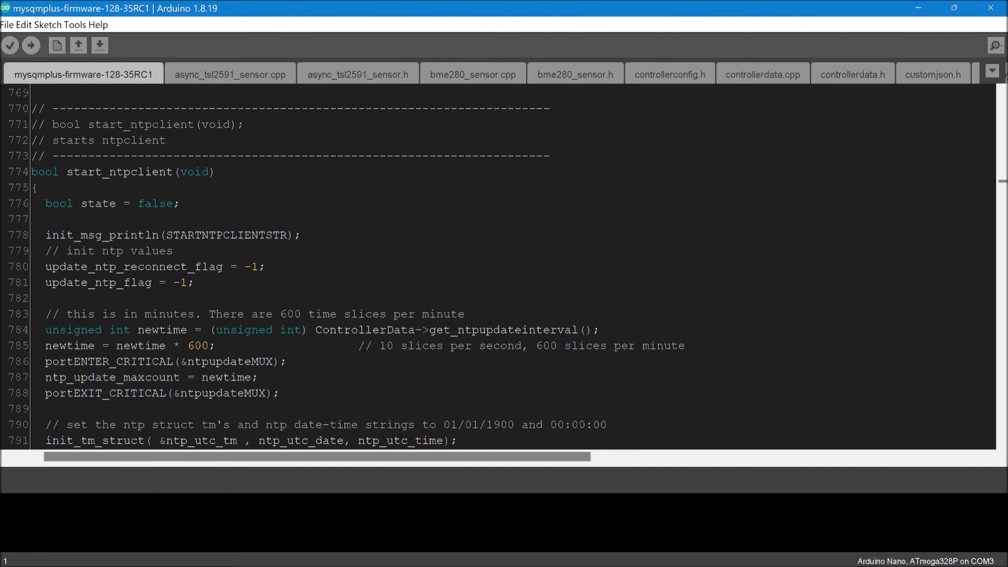
# Highlight the start_ntpclient comment block with its declaration, the declaration alone, and the prototype comment line above it.
pyautogui.moveTo(216, 172); pyautogui.dragTo(32, 108)
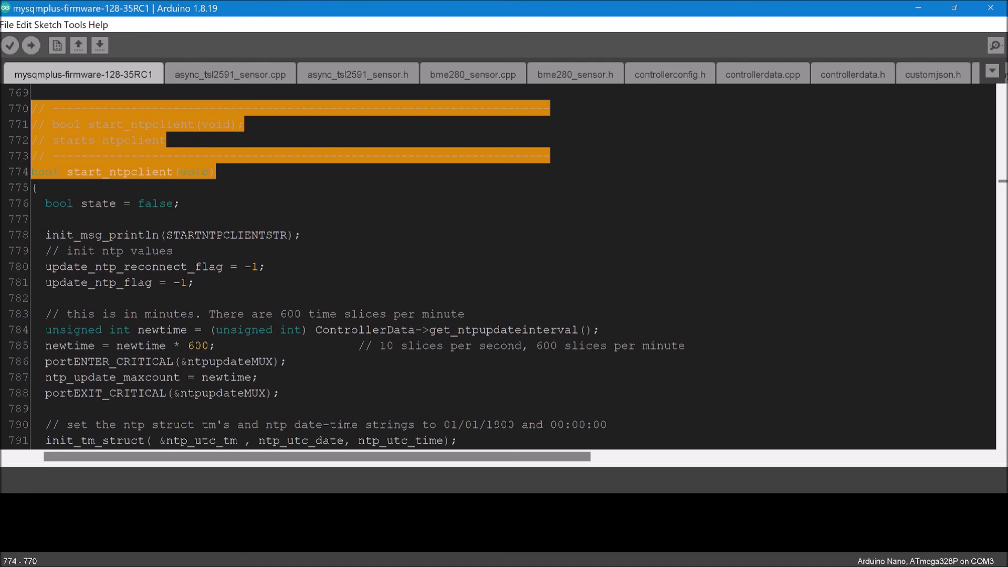
pyautogui.click(32, 108)
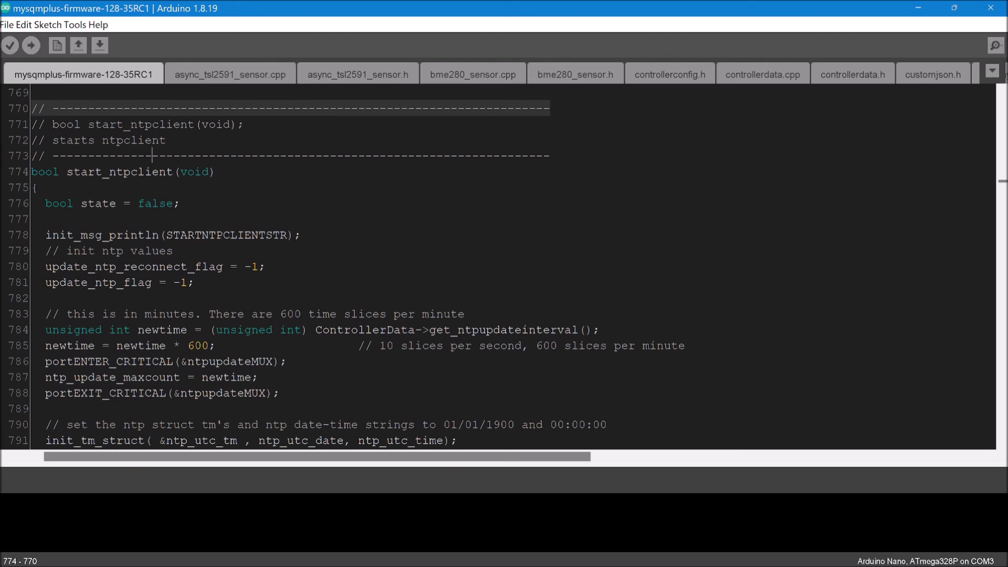
pyautogui.moveTo(217, 172); pyautogui.dragTo(32, 171)
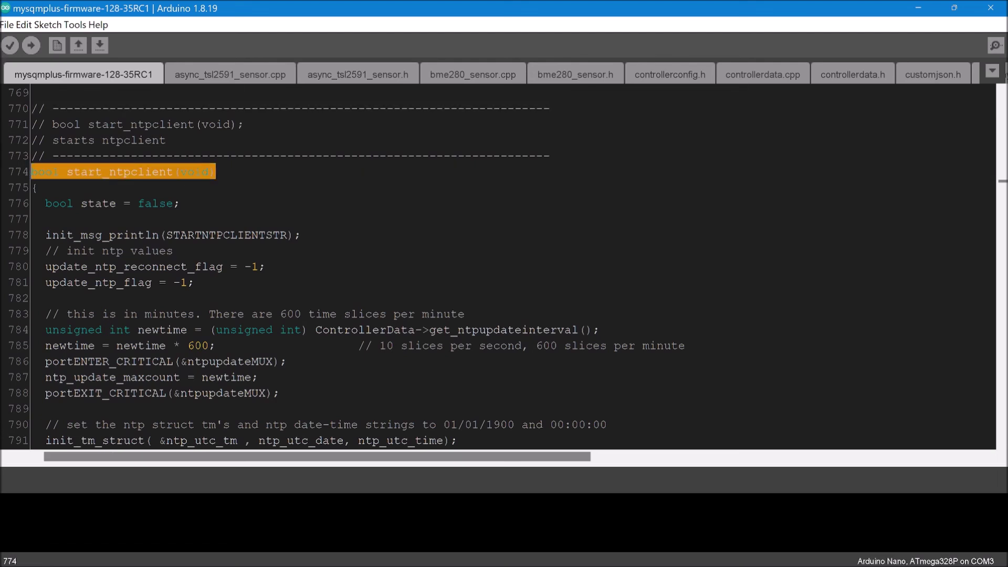
pyautogui.click(88, 155)
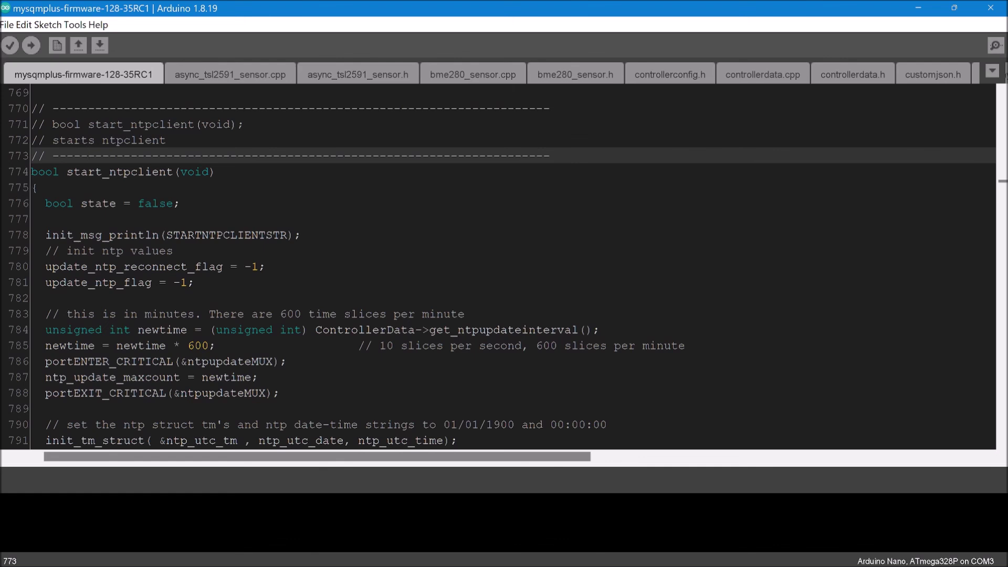
pyautogui.moveTo(245, 124); pyautogui.dragTo(32, 124)
pyautogui.click(168, 203)
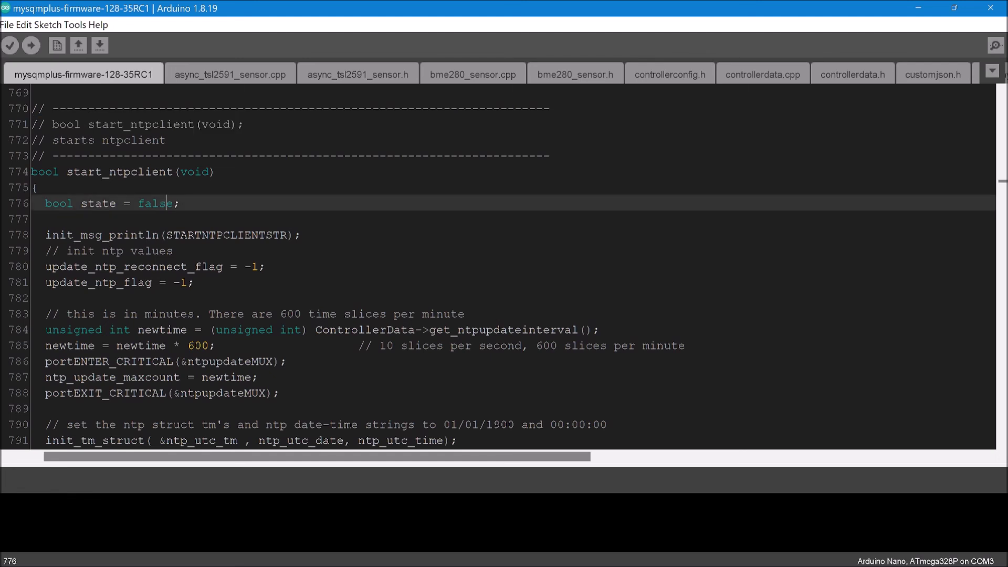
# Highlight the start_ntpclient initialisation code from init_msg_println(STARTNTPCLIENTSTR) through portEXIT_CRITICAL(&ntpupdateMUX).
pyautogui.scroll(-1, 505, 266)
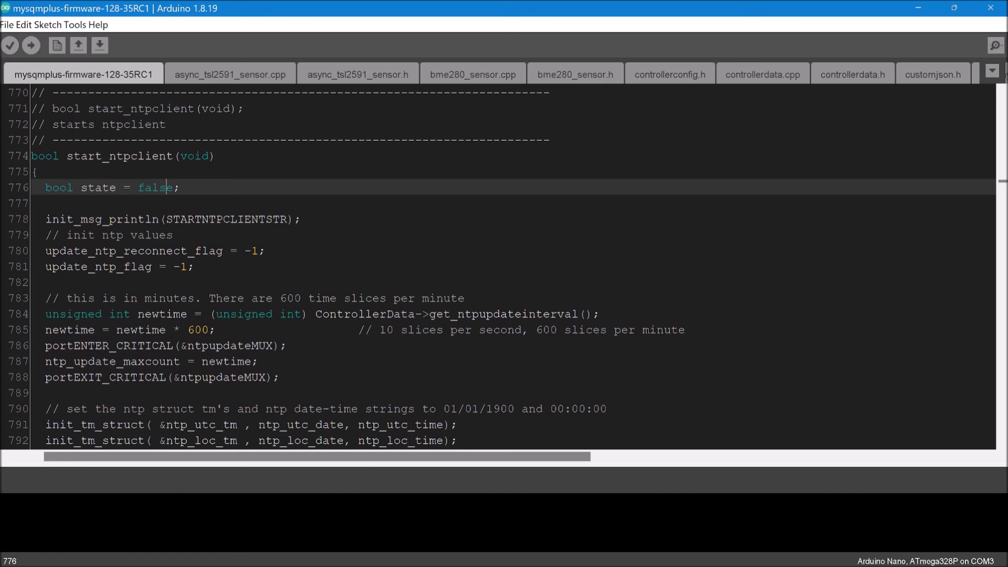
pyautogui.click(87, 156)
pyautogui.moveTo(281, 377); pyautogui.dragTo(31, 219)
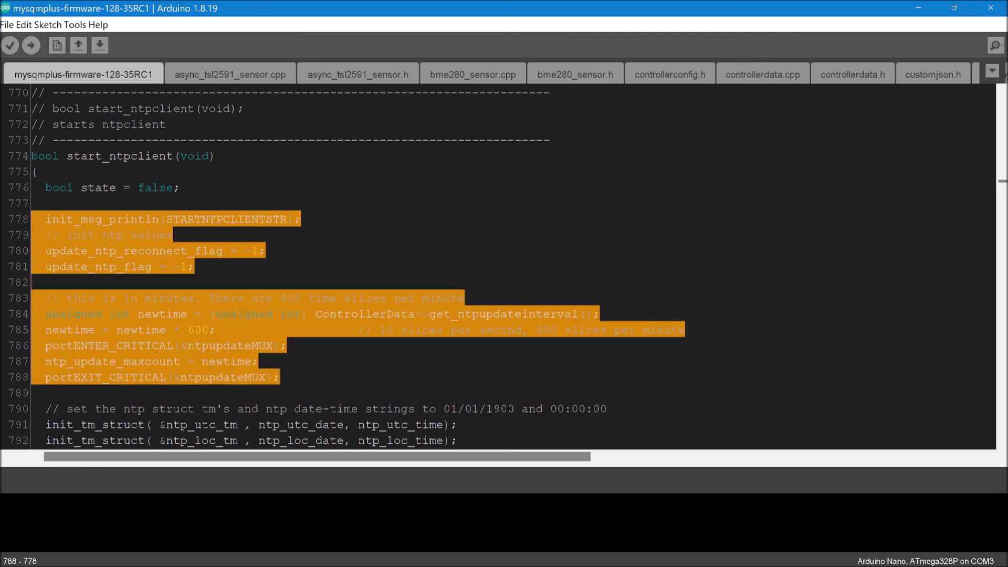
pyautogui.click(164, 219)
# Highlight the #if defined(ENABLENTP) directive within start_ntpclient.
pyautogui.scroll(-3, 164, 219)
pyautogui.scroll(-6, 504, 268)
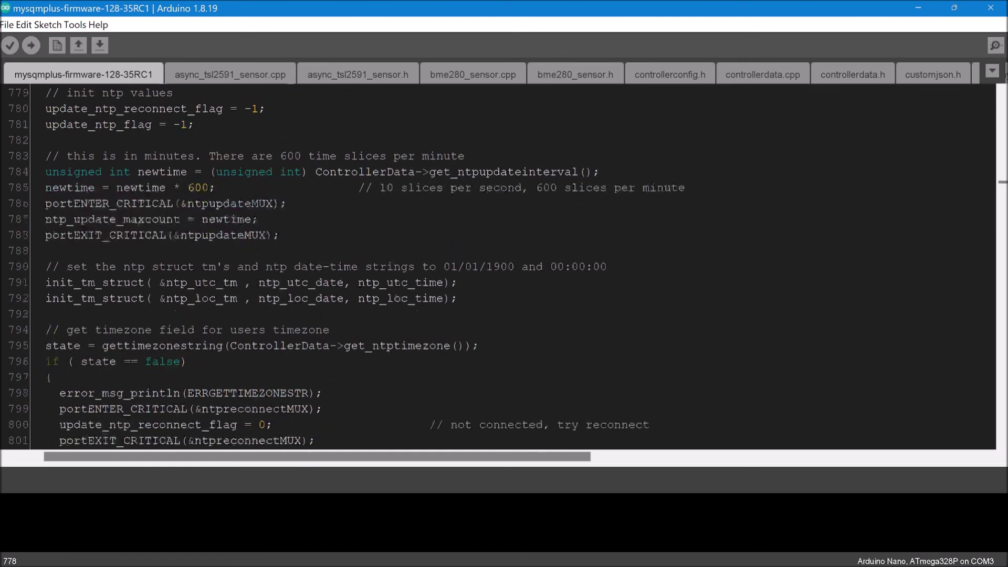
pyautogui.scroll(-1, 504, 268)
pyautogui.moveTo(189, 203); pyautogui.dragTo(31, 204)
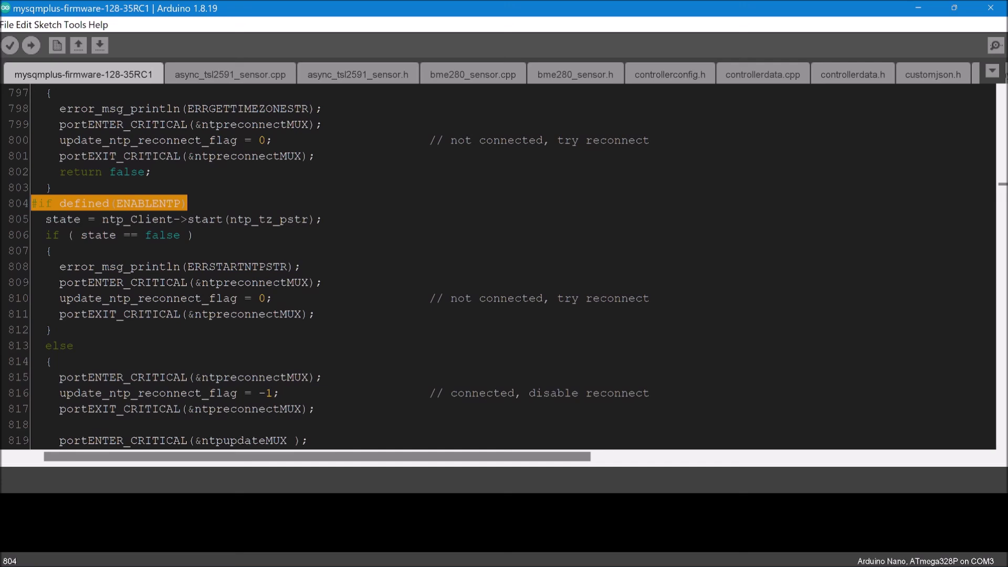
pyautogui.click(115, 220)
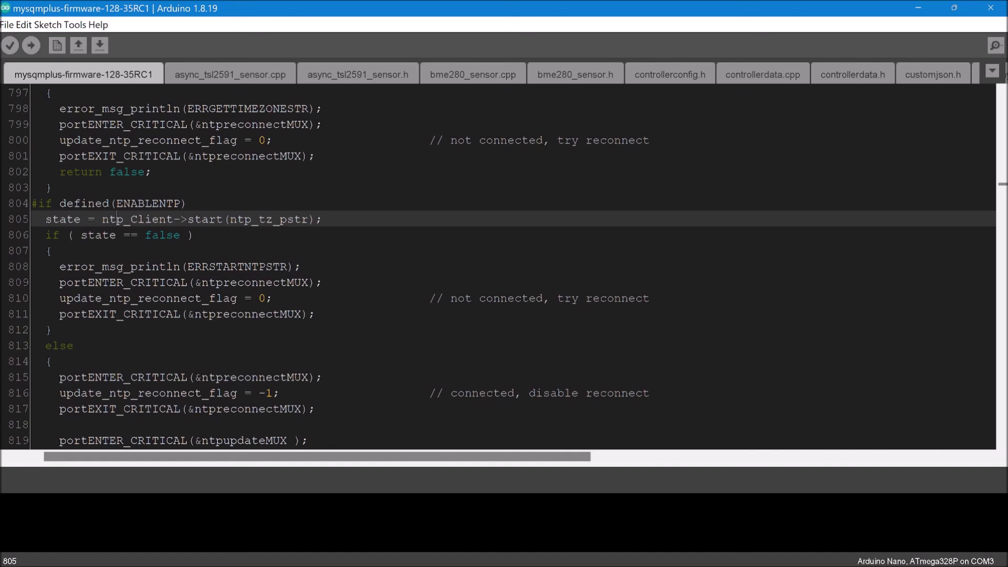
# Review the ENABLENTP block down to its #endif and highlight the state = ntp_Client->start(ntp_tz_pstr) line.
pyautogui.scroll(-4, 606, 197)
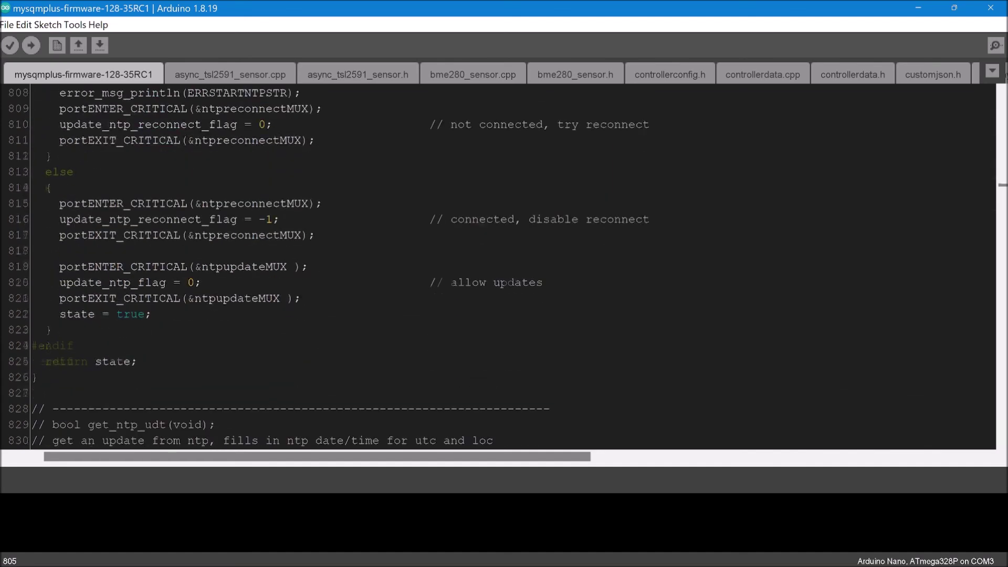
pyautogui.scroll(2, 506, 267)
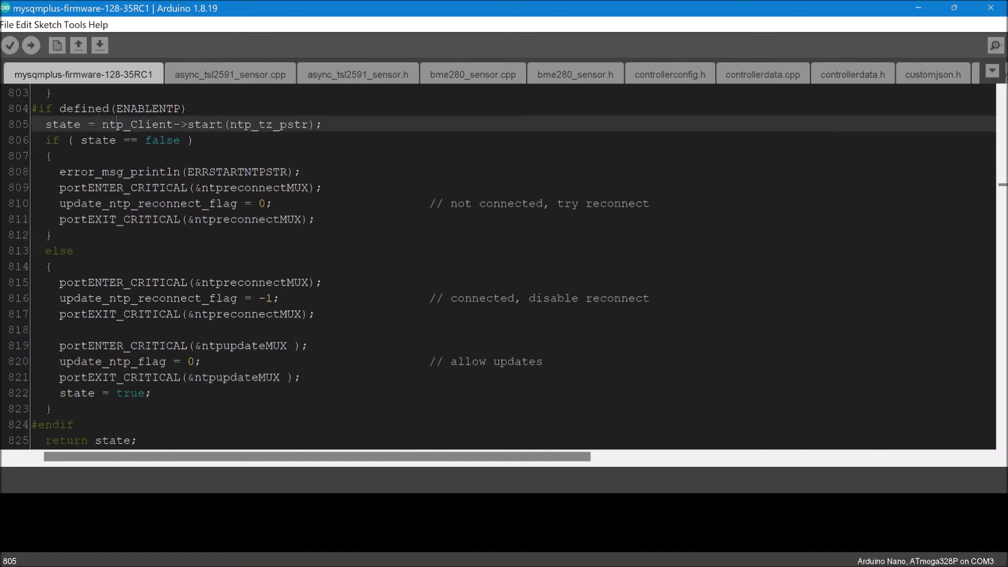
pyautogui.moveTo(322, 124); pyautogui.dragTo(31, 124)
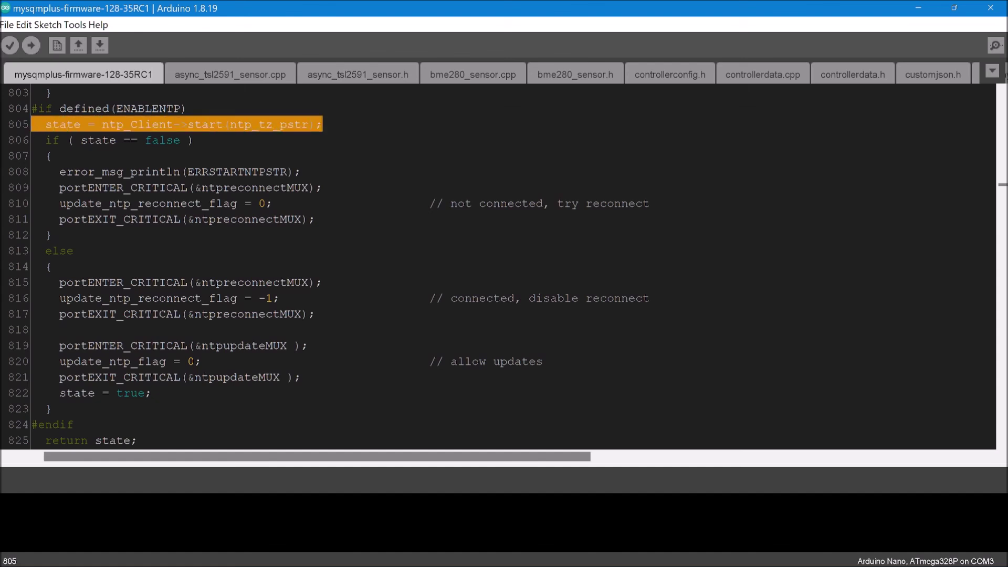
pyautogui.scroll(-1, 506, 267)
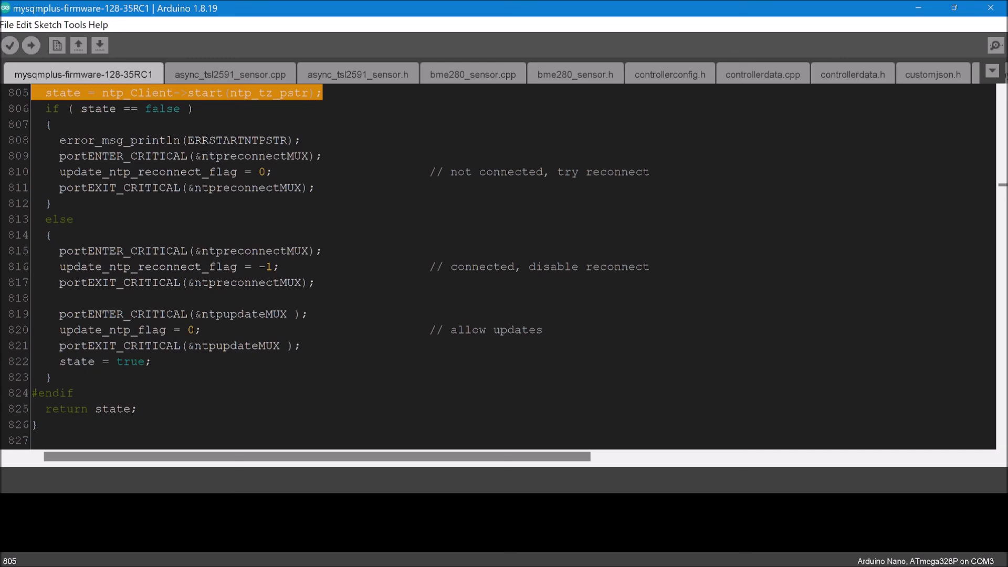
pyautogui.click(102, 188)
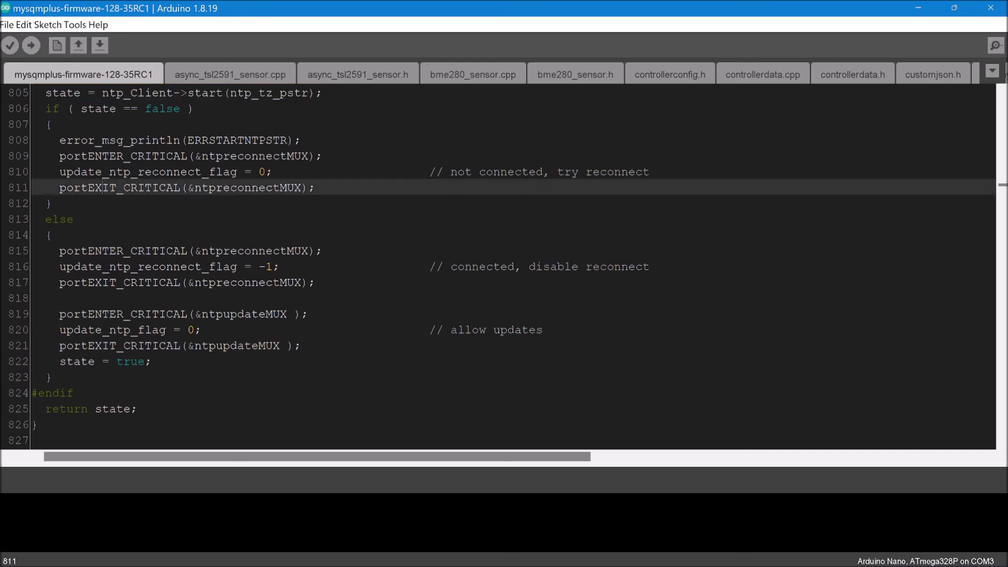
# Examine the commented functions and conditional defines from get_ntp_udt through the TSL2591 routines to the ENABLEMQTT block.
pyautogui.scroll(-4, 504, 268)
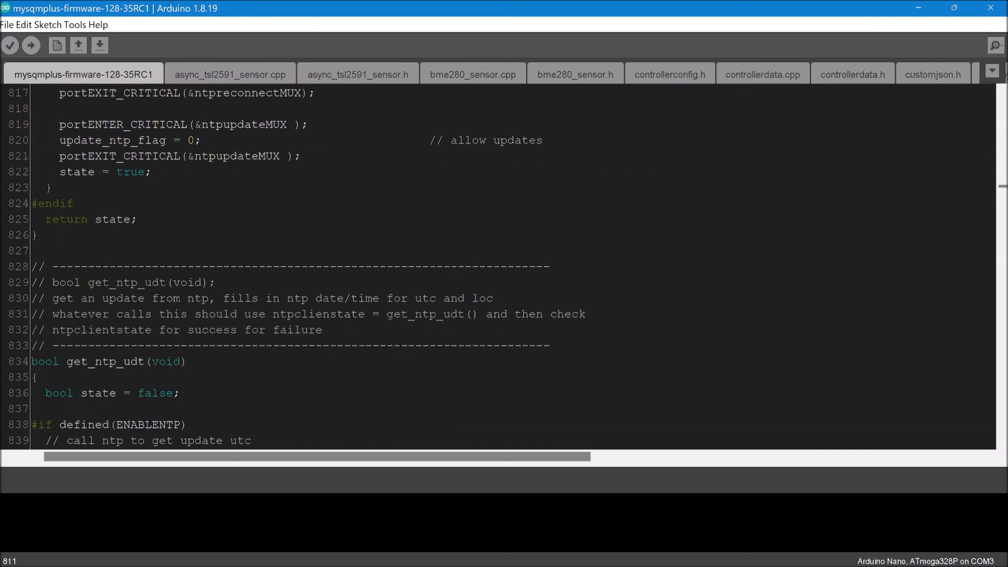
pyautogui.scroll(-20, 504, 267)
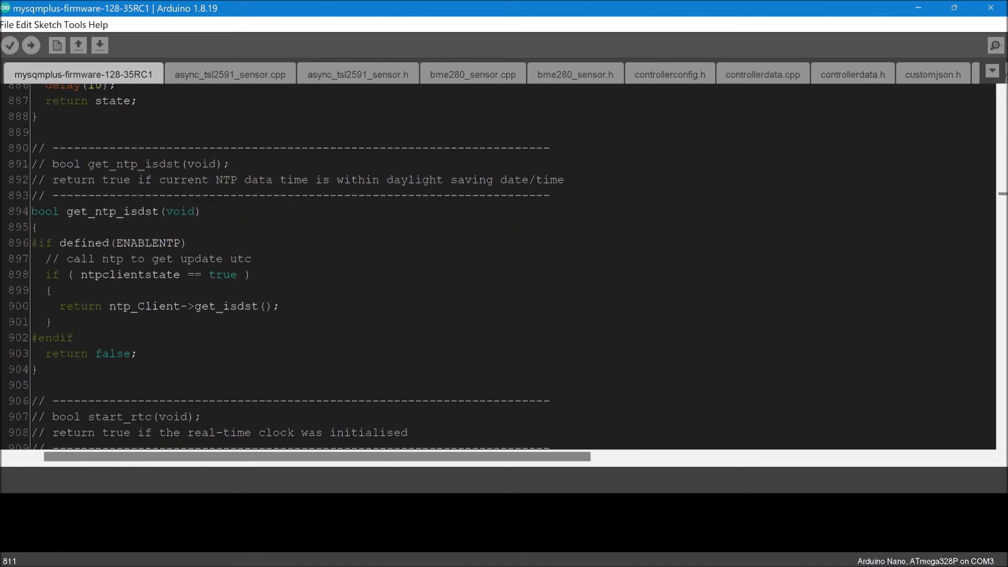
pyautogui.scroll(-10, 505, 268)
pyautogui.scroll(-15, 504, 268)
pyautogui.scroll(-12, 504, 268)
pyautogui.scroll(-13, 504, 268)
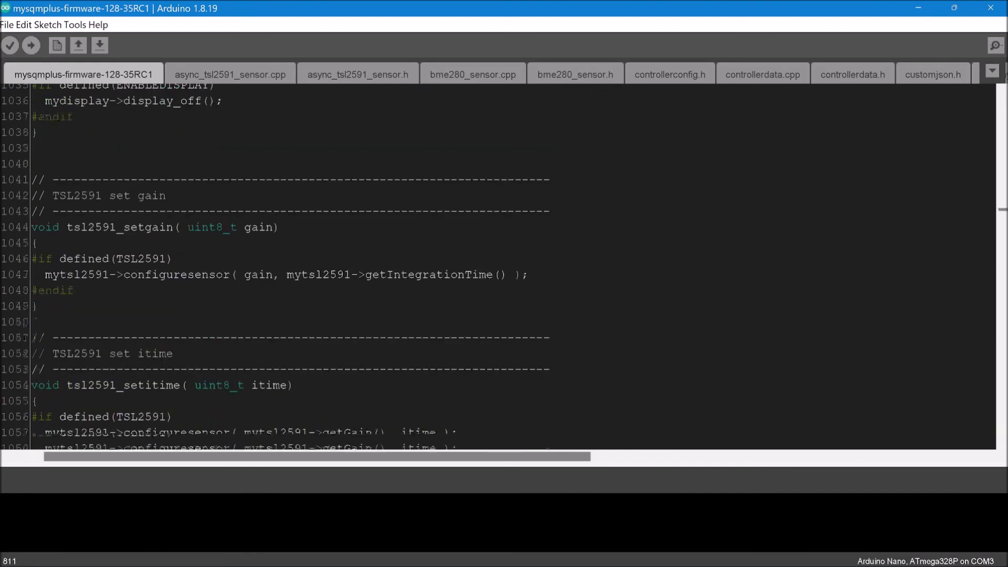
pyautogui.scroll(-4, 505, 268)
pyautogui.scroll(-13, 504, 268)
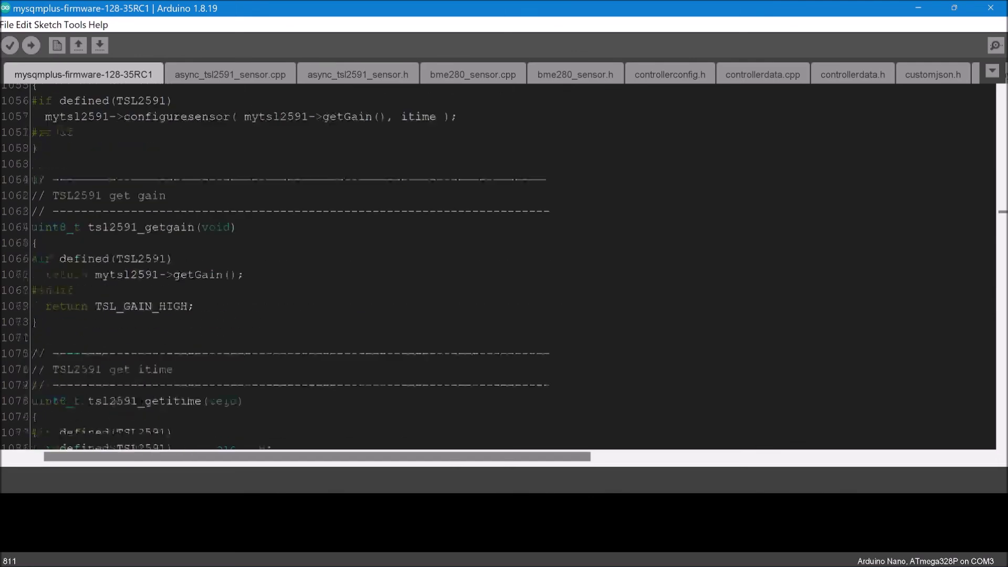
pyautogui.scroll(-7, 504, 268)
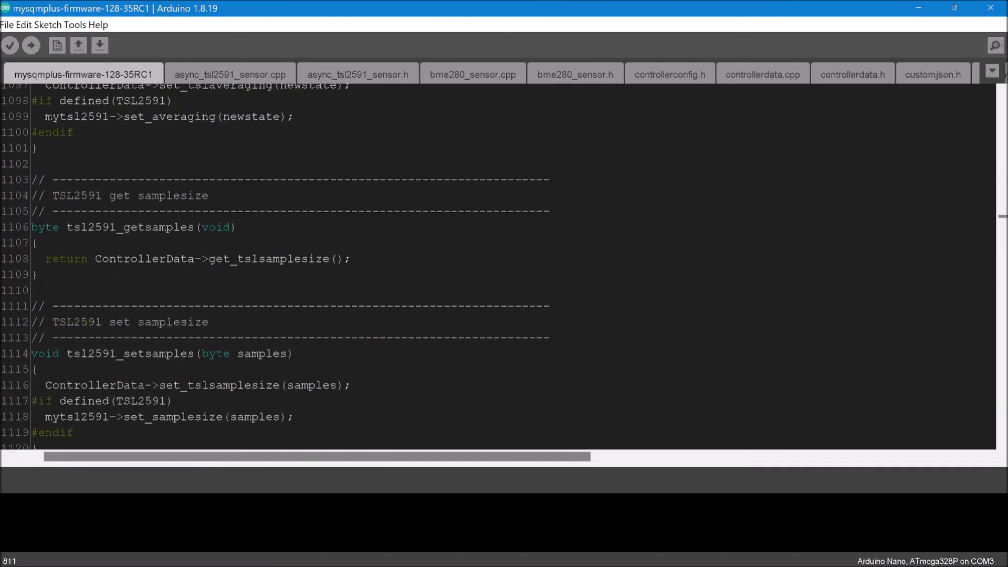
pyautogui.scroll(-10, 504, 267)
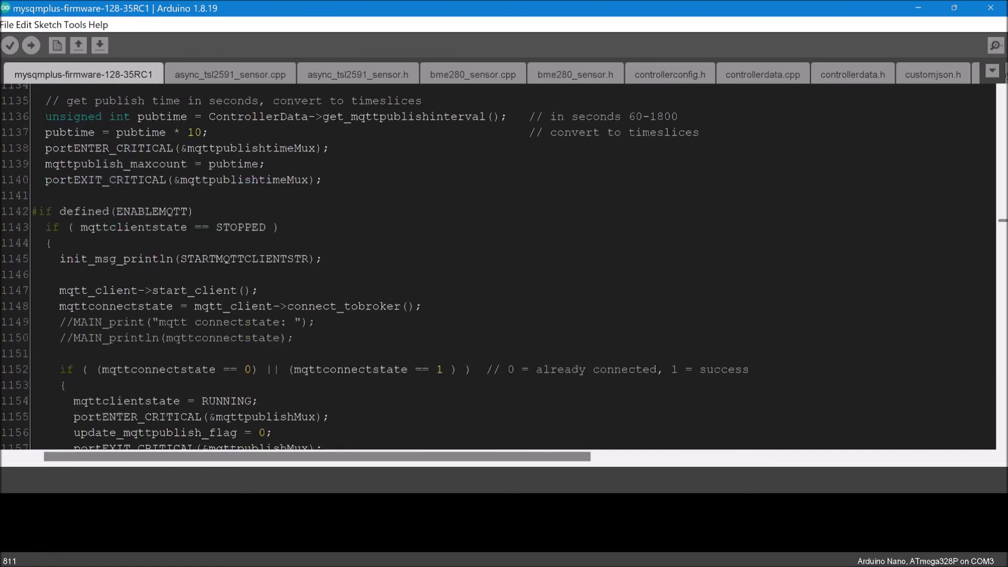
pyautogui.scroll(2, 504, 268)
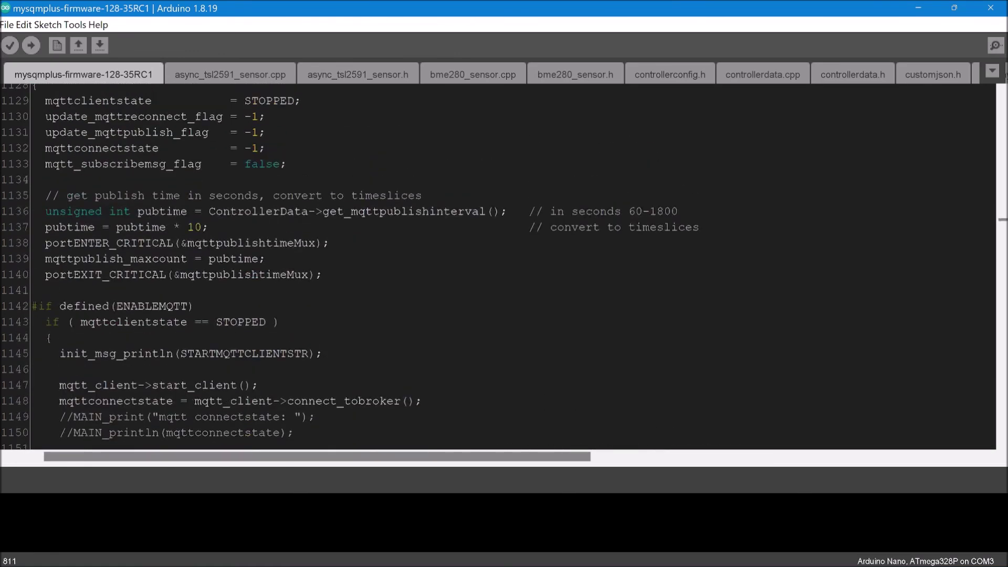
pyautogui.scroll(2, 505, 268)
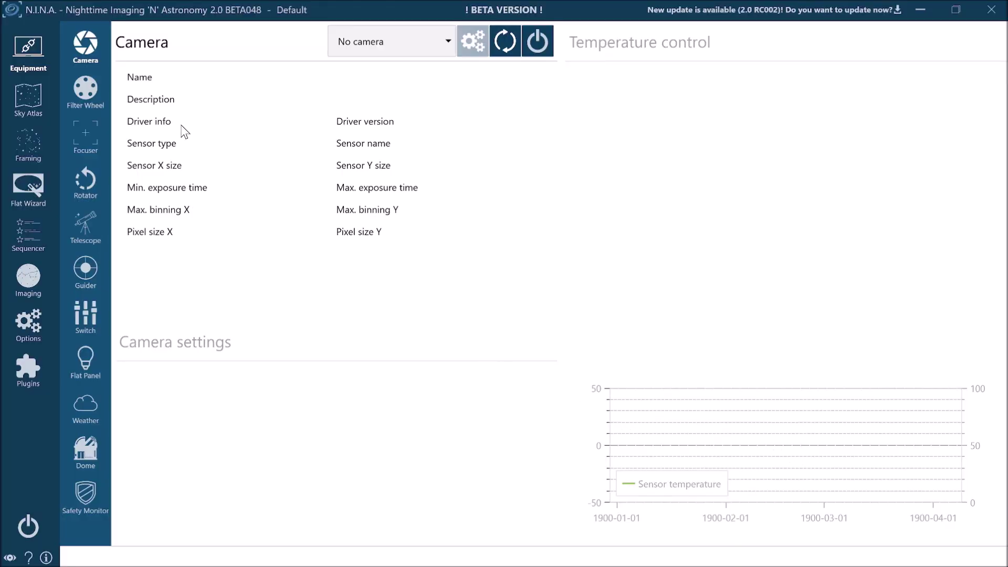
# In N.I.N.A.'s weather equipment, view the available weather sources and open the mySQM+ ASCOM OC driver setup.
pyautogui.click(87, 398)
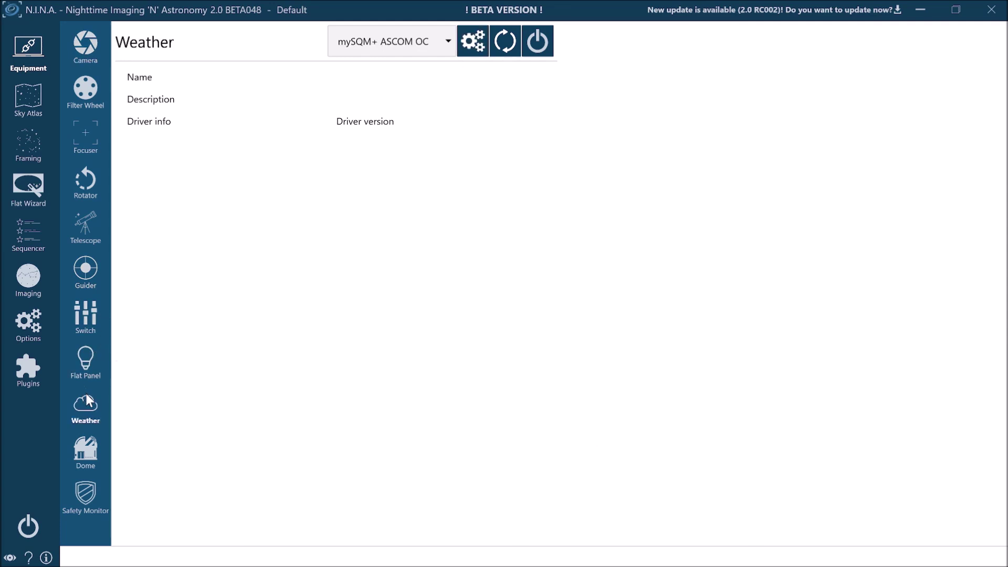
pyautogui.click(449, 40)
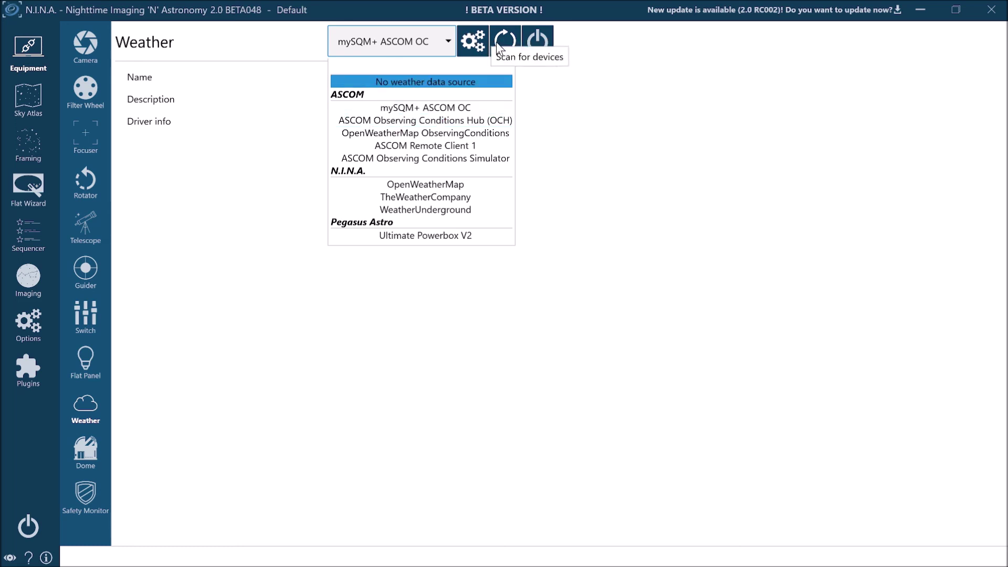
pyautogui.click(472, 45)
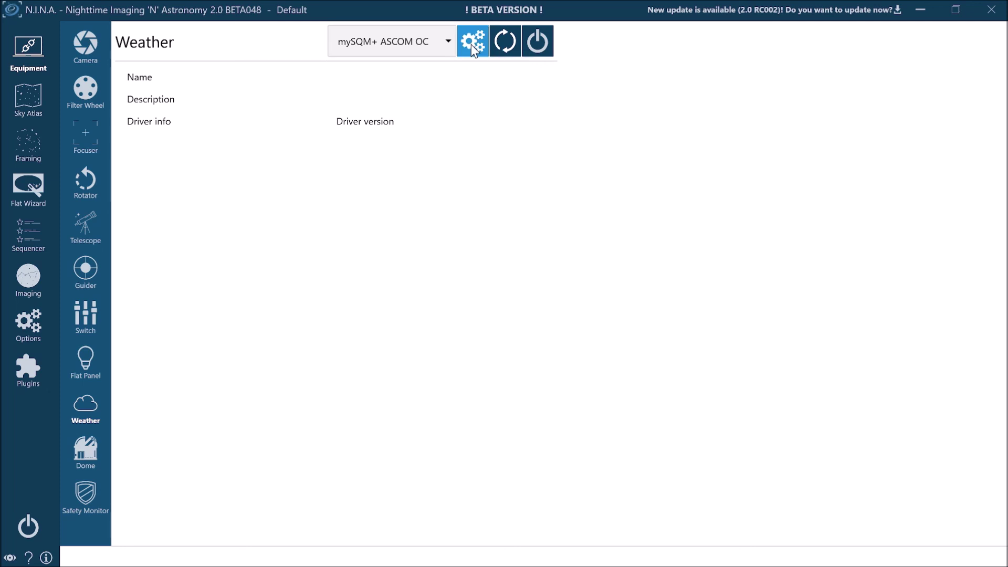
pyautogui.click(473, 44)
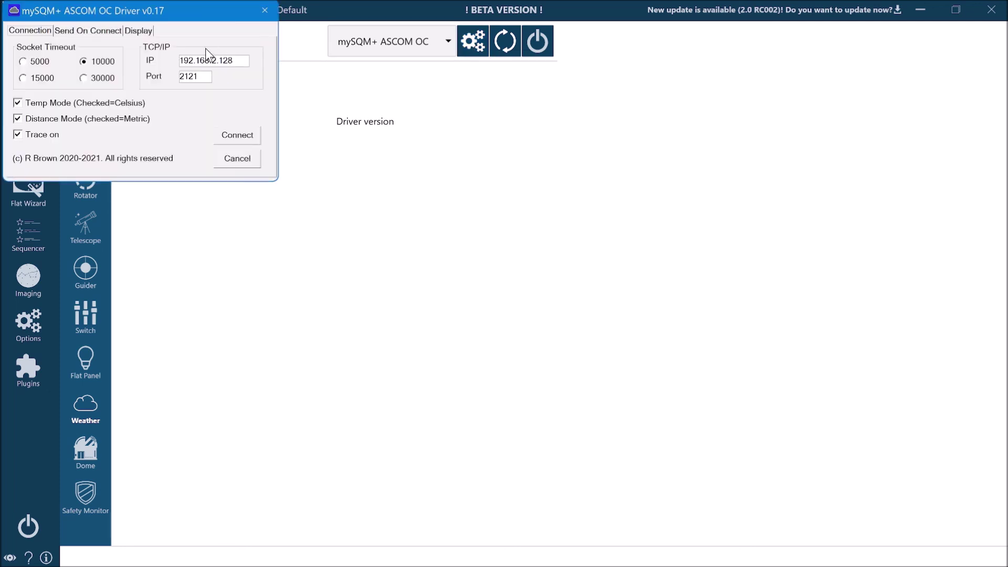
# Accept IP 192.168.2.128 and port 2121 in the driver setup and connect the mySQM+ ASCOM OC weather source.
pyautogui.moveTo(234, 60); pyautogui.dragTo(179, 76)
pyautogui.click(243, 60)
pyautogui.click(237, 135)
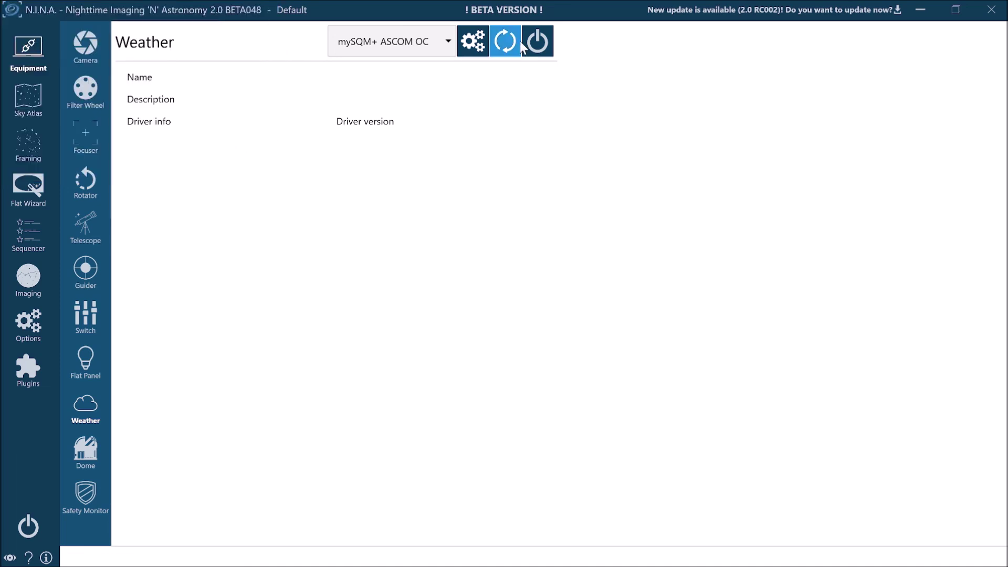
pyautogui.click(541, 39)
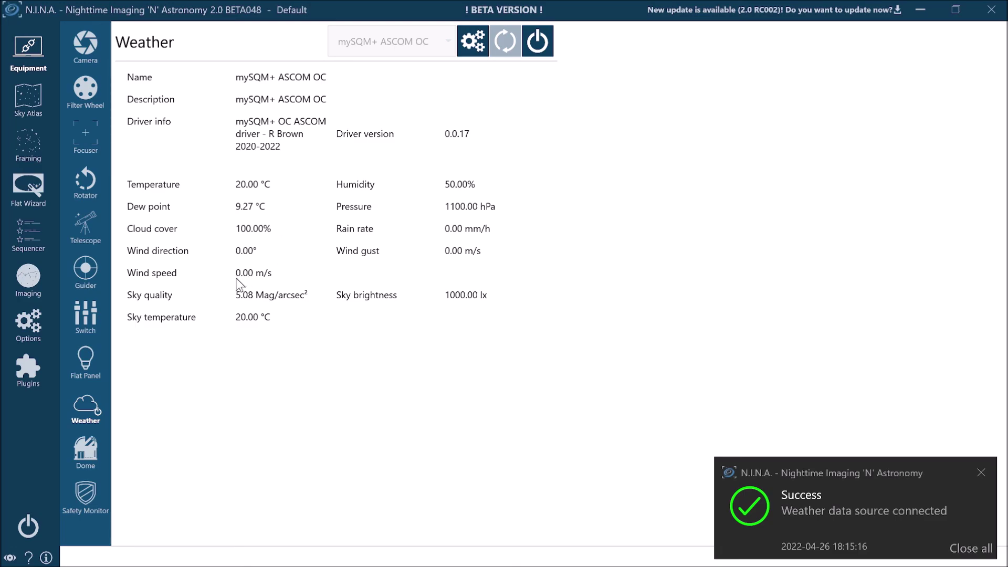
# Switch to the mySQM+ web page in Microsoft Edge to compare its readings, dismiss the notification, and return to N.I.N.A.
pyautogui.hotkey('alt', 'Tab')
pyautogui.hotkey('alt', 'Tab')
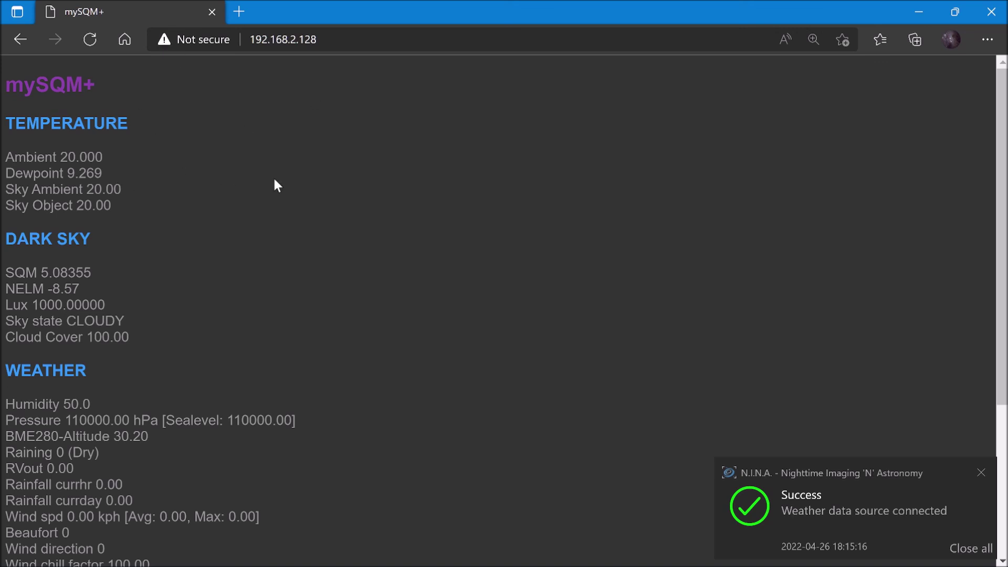
pyautogui.click(979, 474)
pyautogui.hotkey('alt', 'Tab')
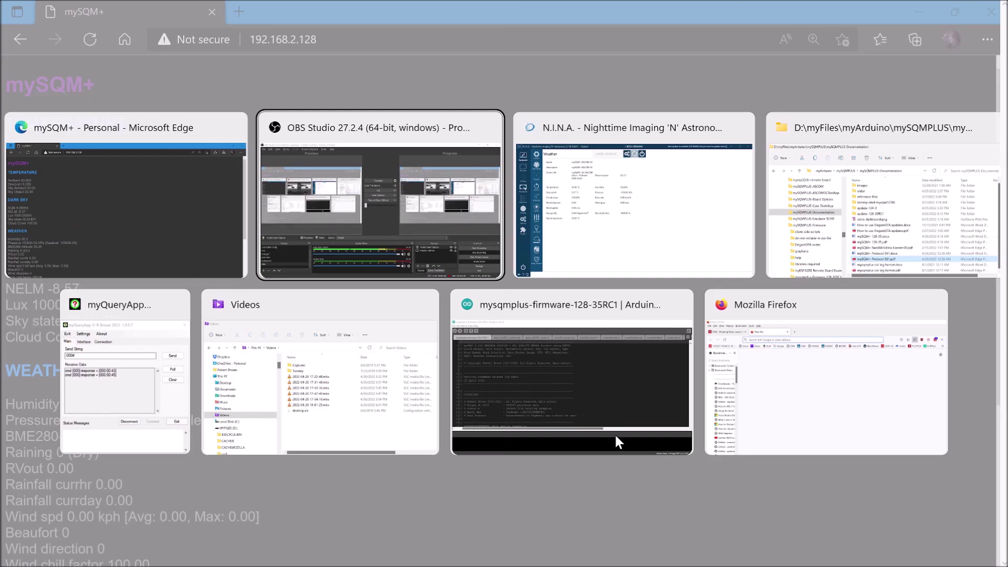
pyautogui.hotkey('alt', 'Tab')
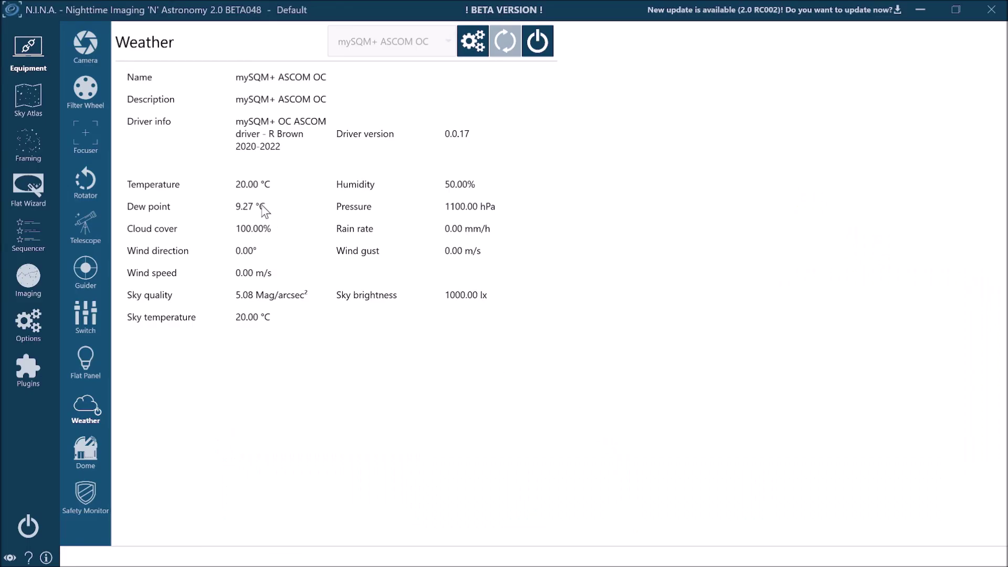